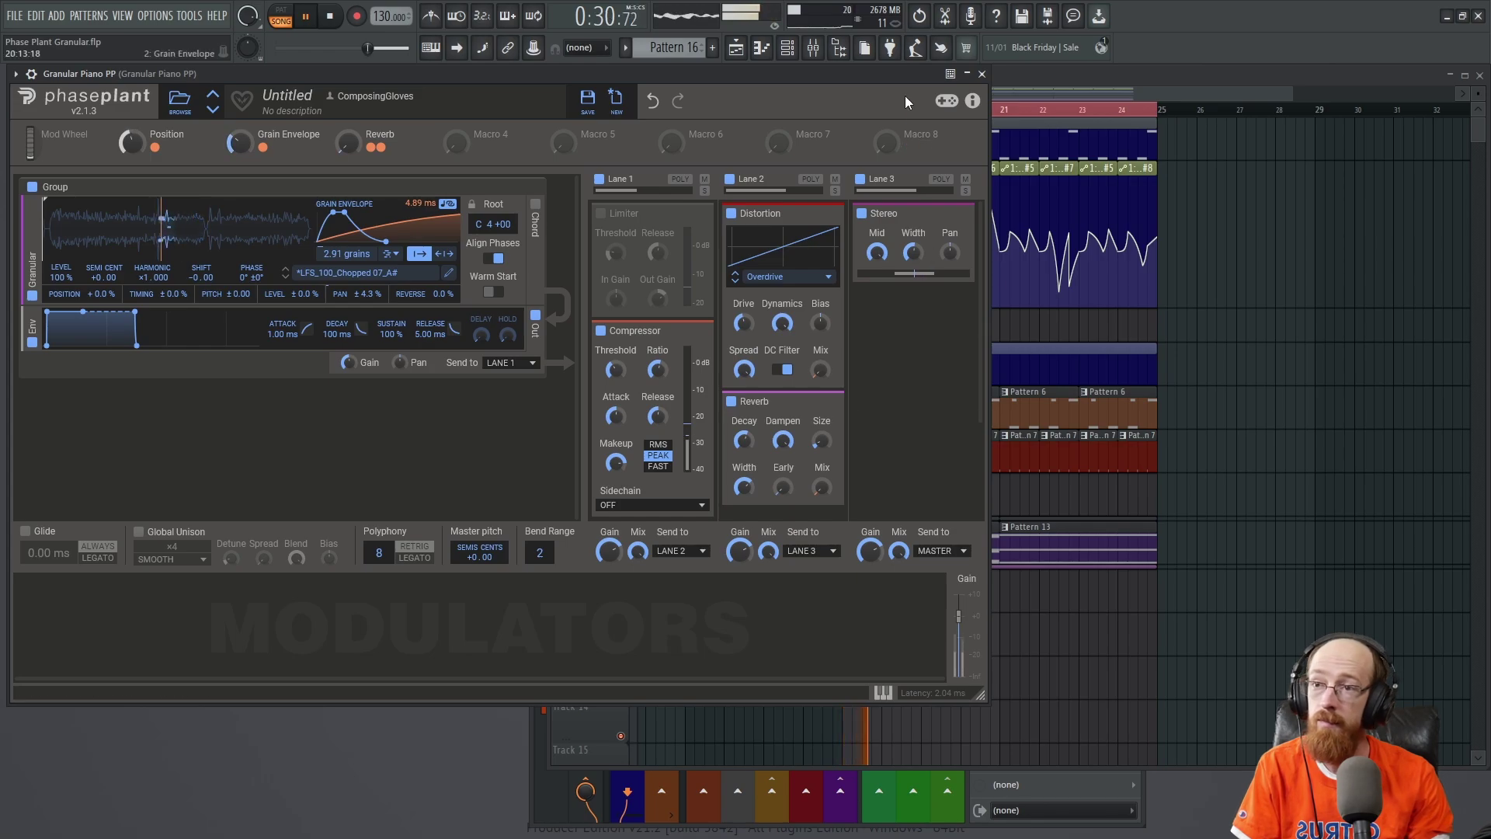
Stop playback and bring the Playlist with the Macro 1 automation lane to the front.
key("space")
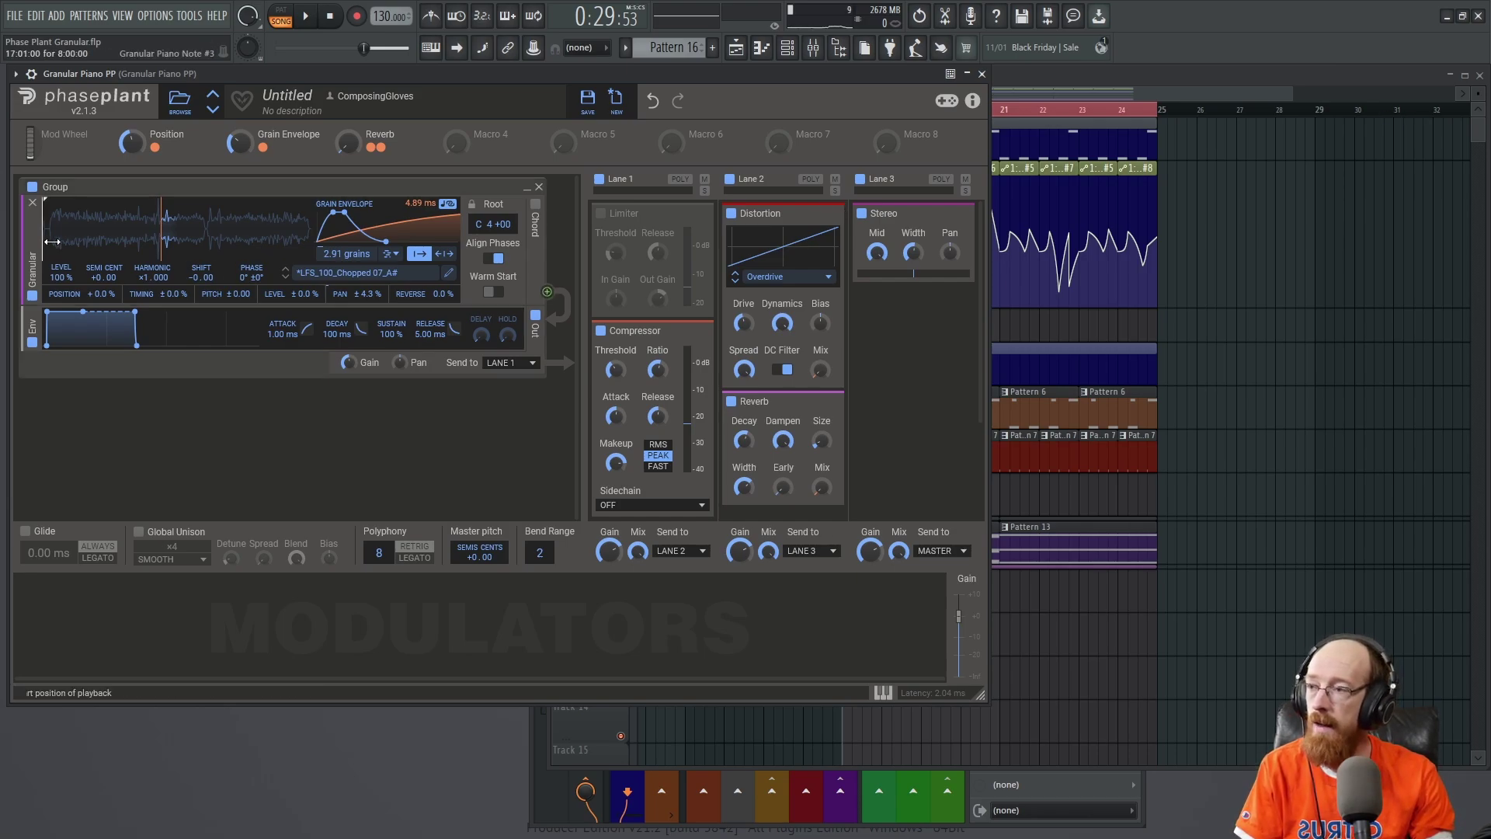
left_click(1177, 94)
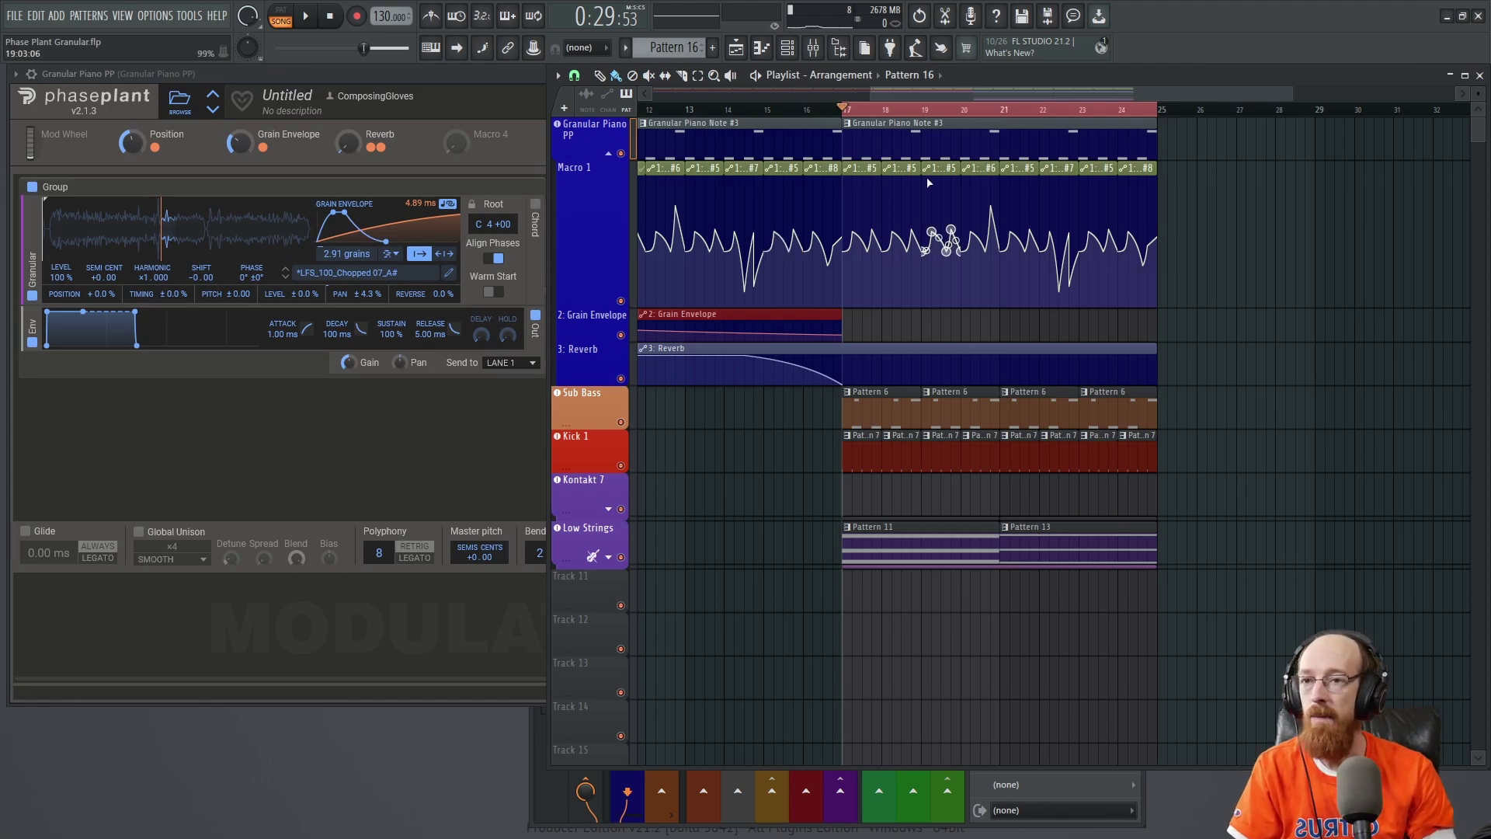
Select the second Granular Piano clip, solo the Granular Piano tracks and start playback.
left_click(920, 138)
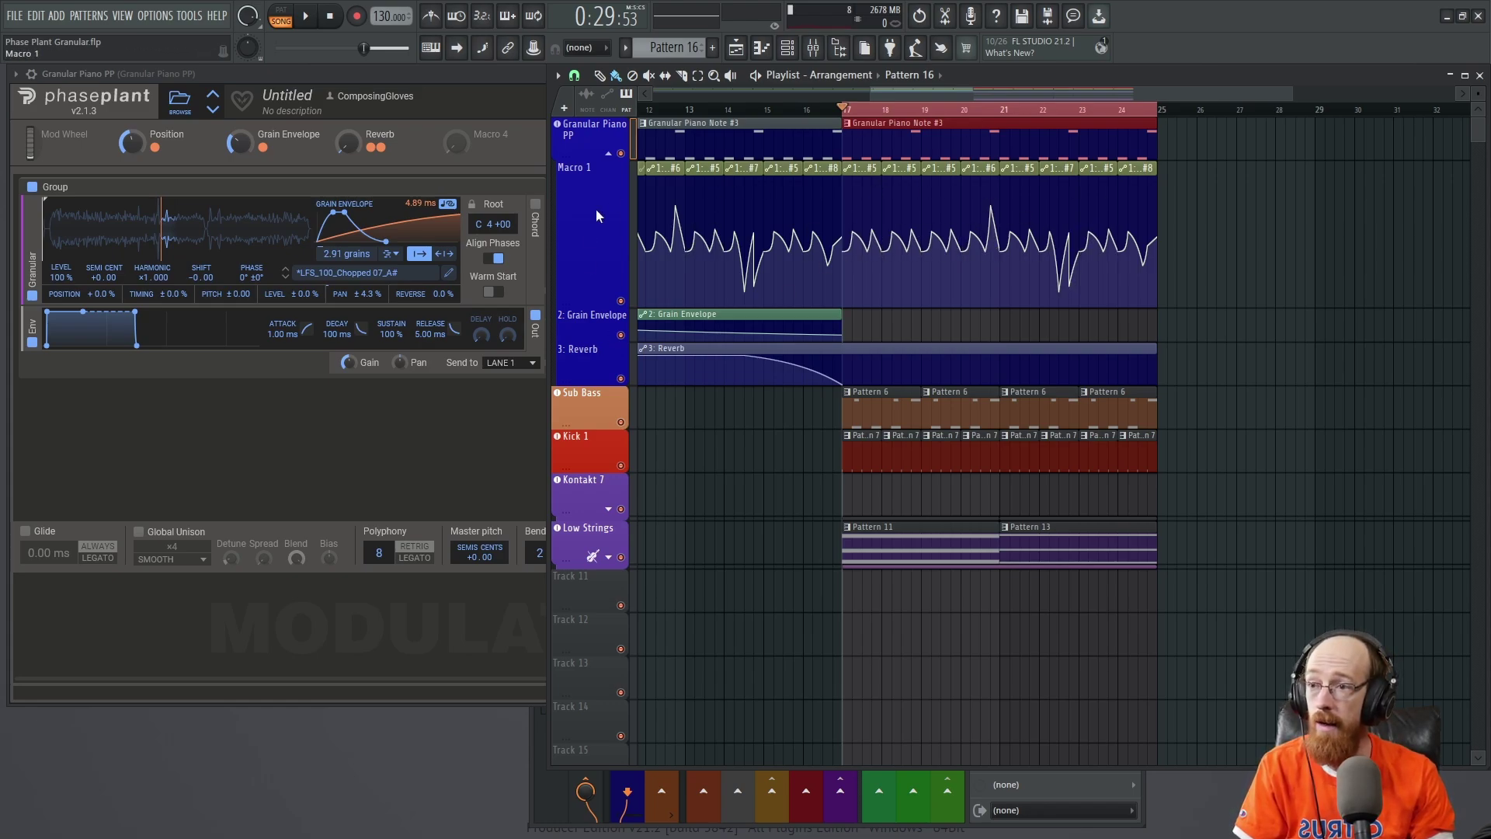
left_click(557, 123, "ctrl")
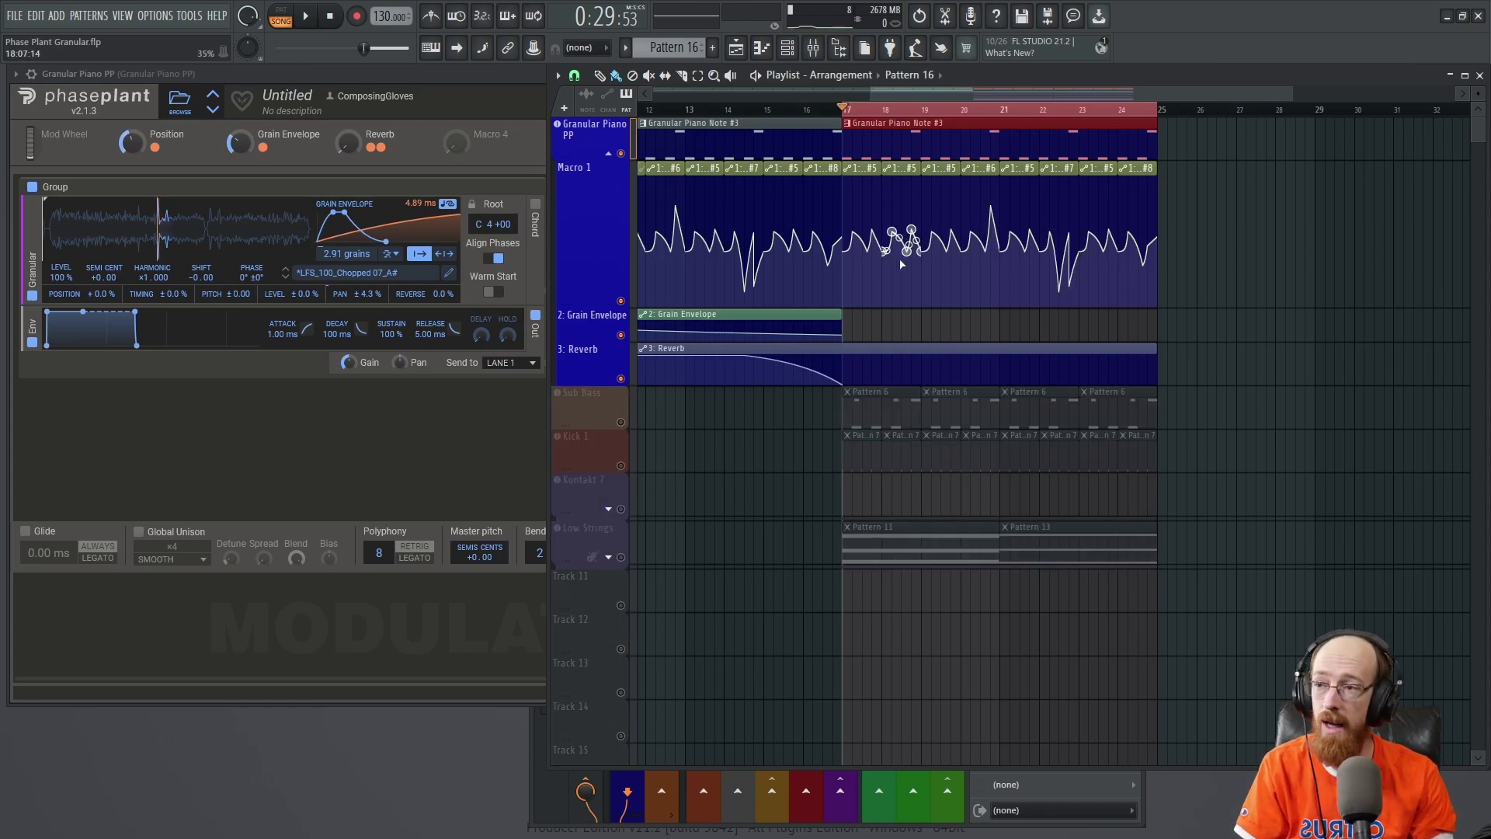
key("space")
Audition Phase Plant with effect Lanes 1–3 switched off, then switch all three back on.
left_click(505, 78)
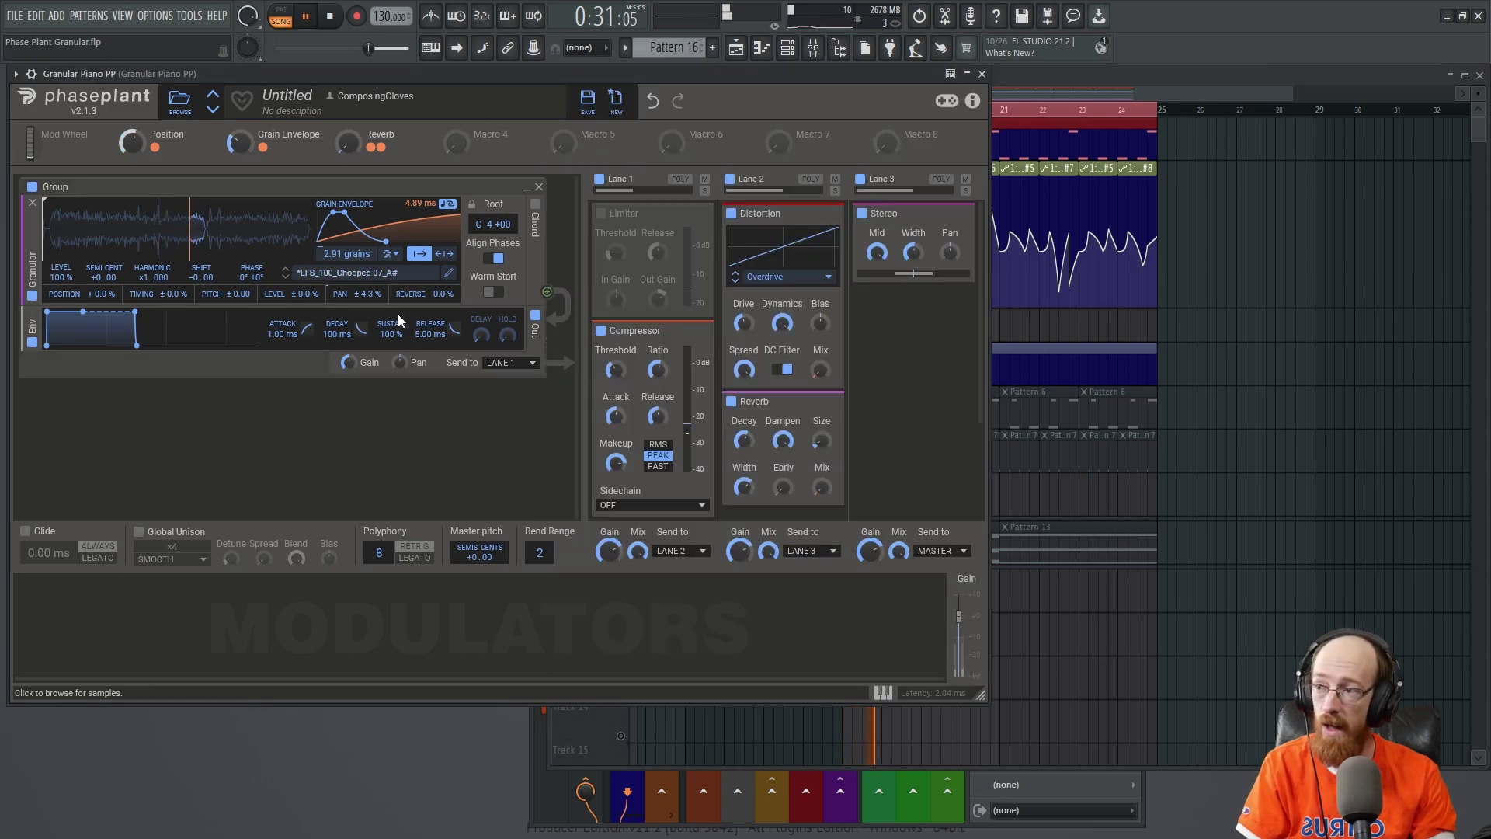
left_click(859, 179)
left_click(729, 179)
left_click(599, 178)
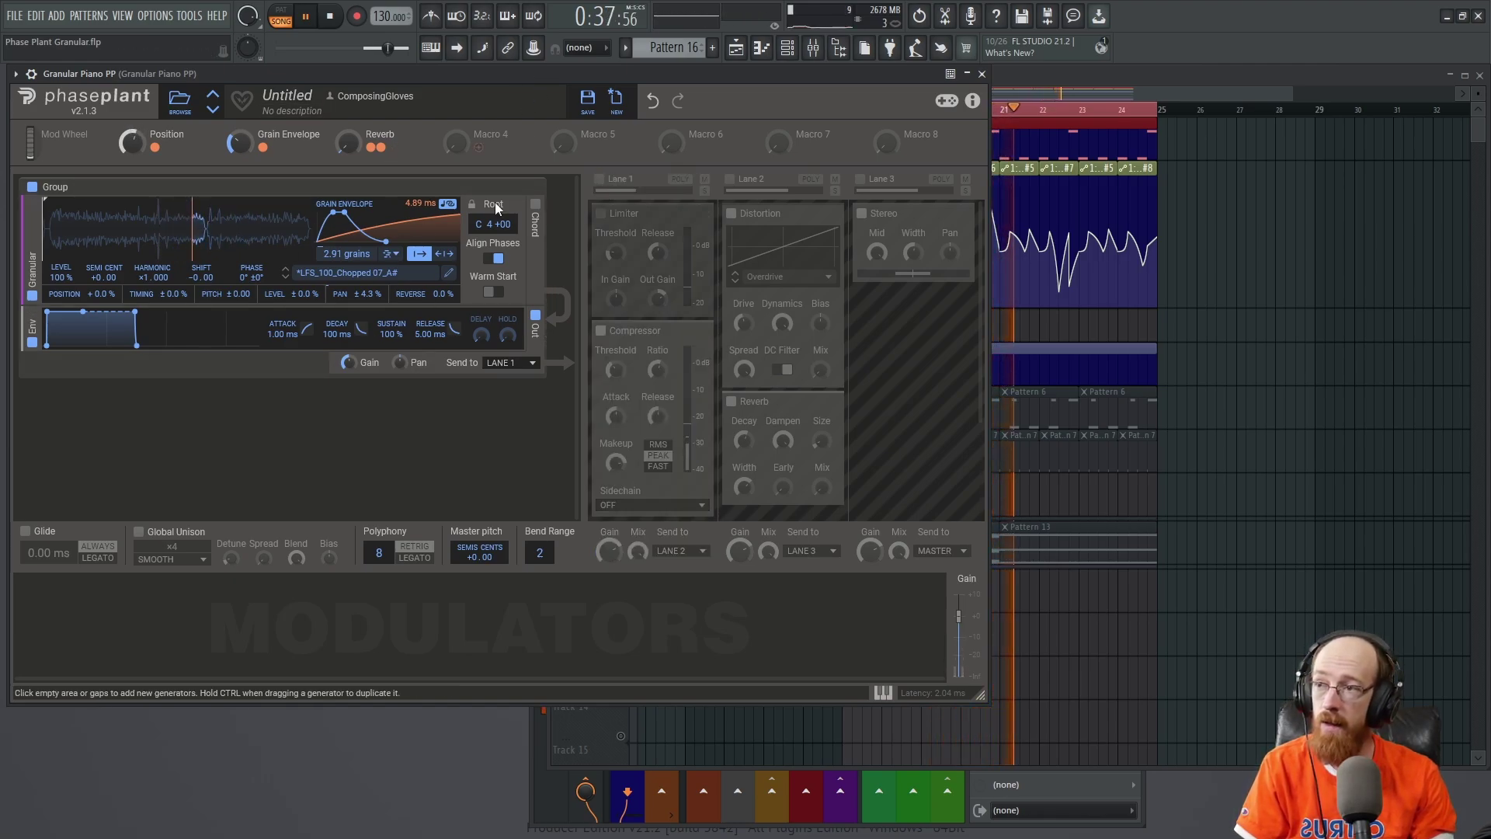
key("space")
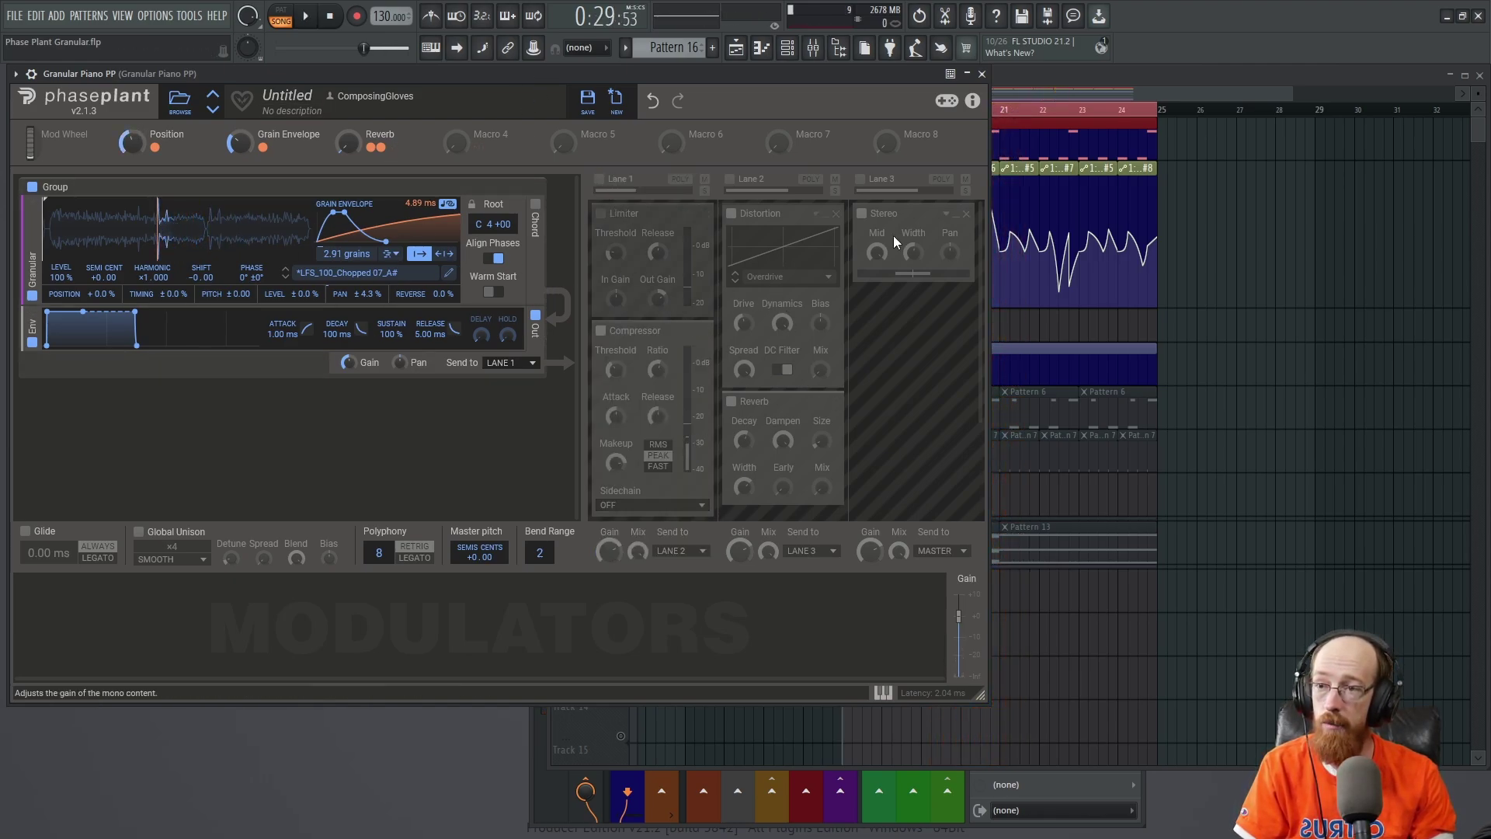
left_click(599, 179)
left_click(729, 180)
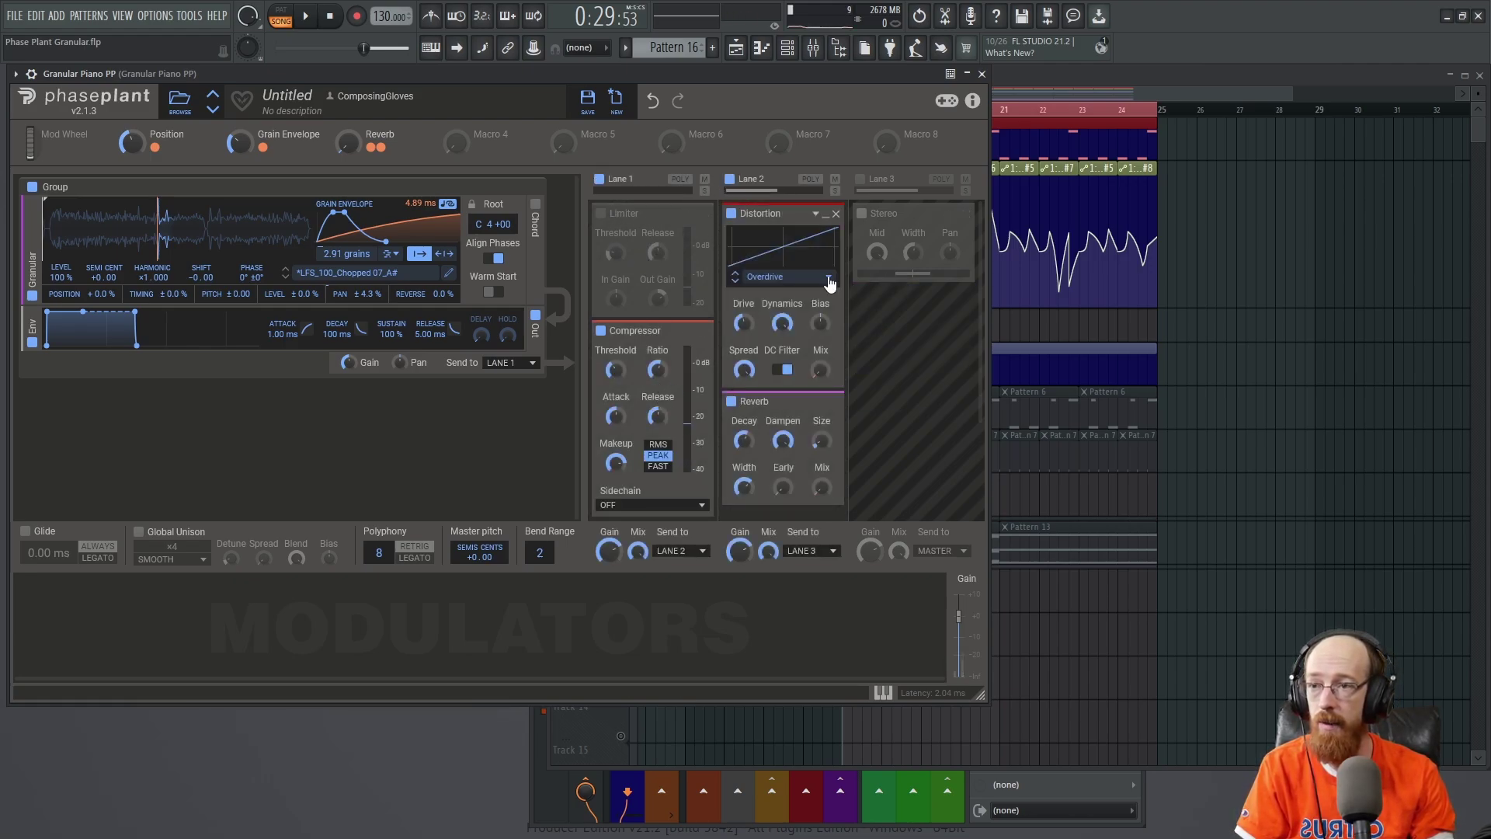
left_click(859, 179)
Close Phase Plant and clone the Granular Piano PP channel.
left_click(981, 74)
right_click(202, 403)
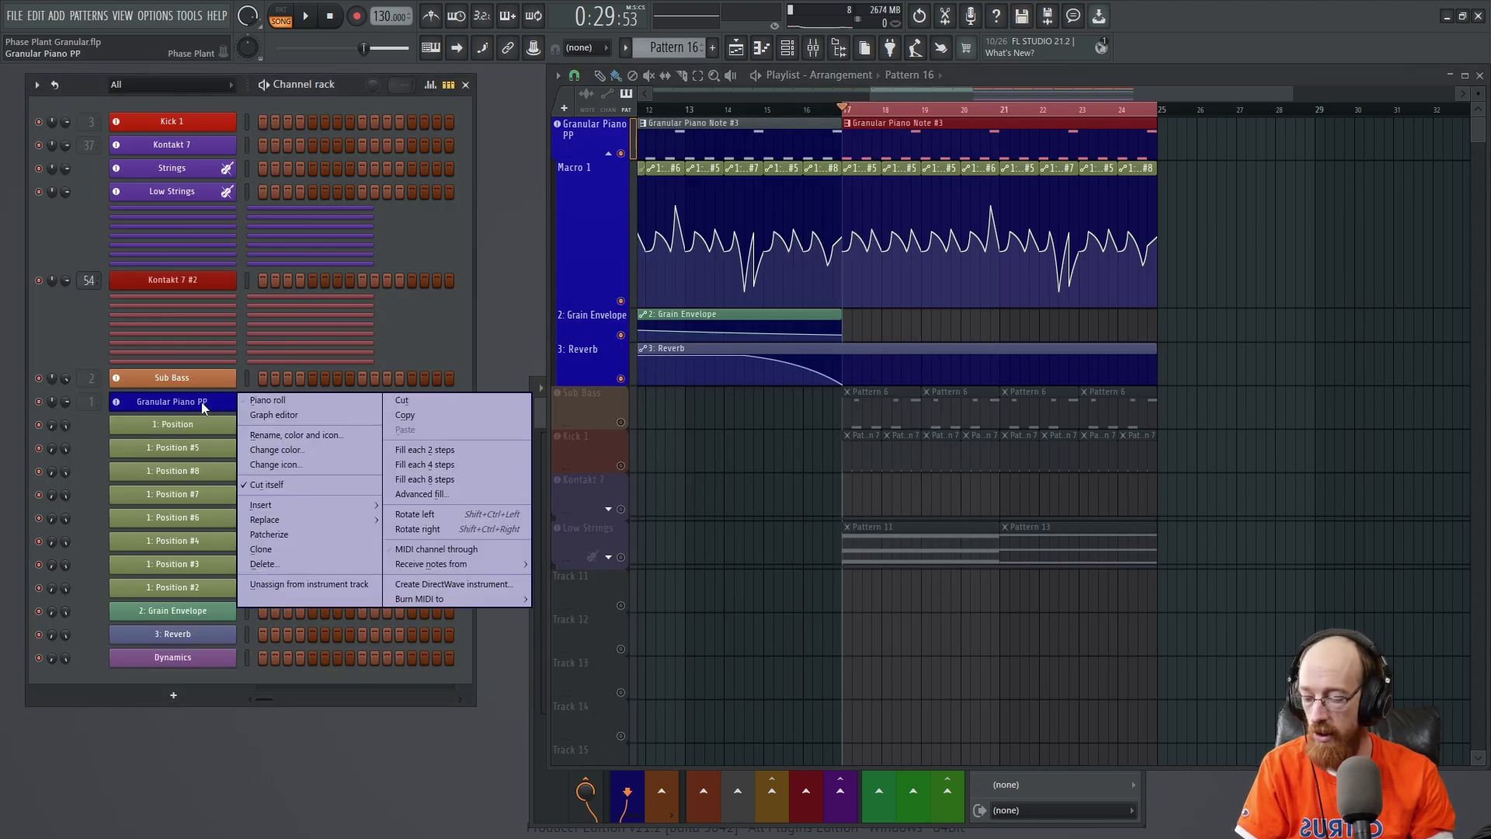
left_click(261, 549)
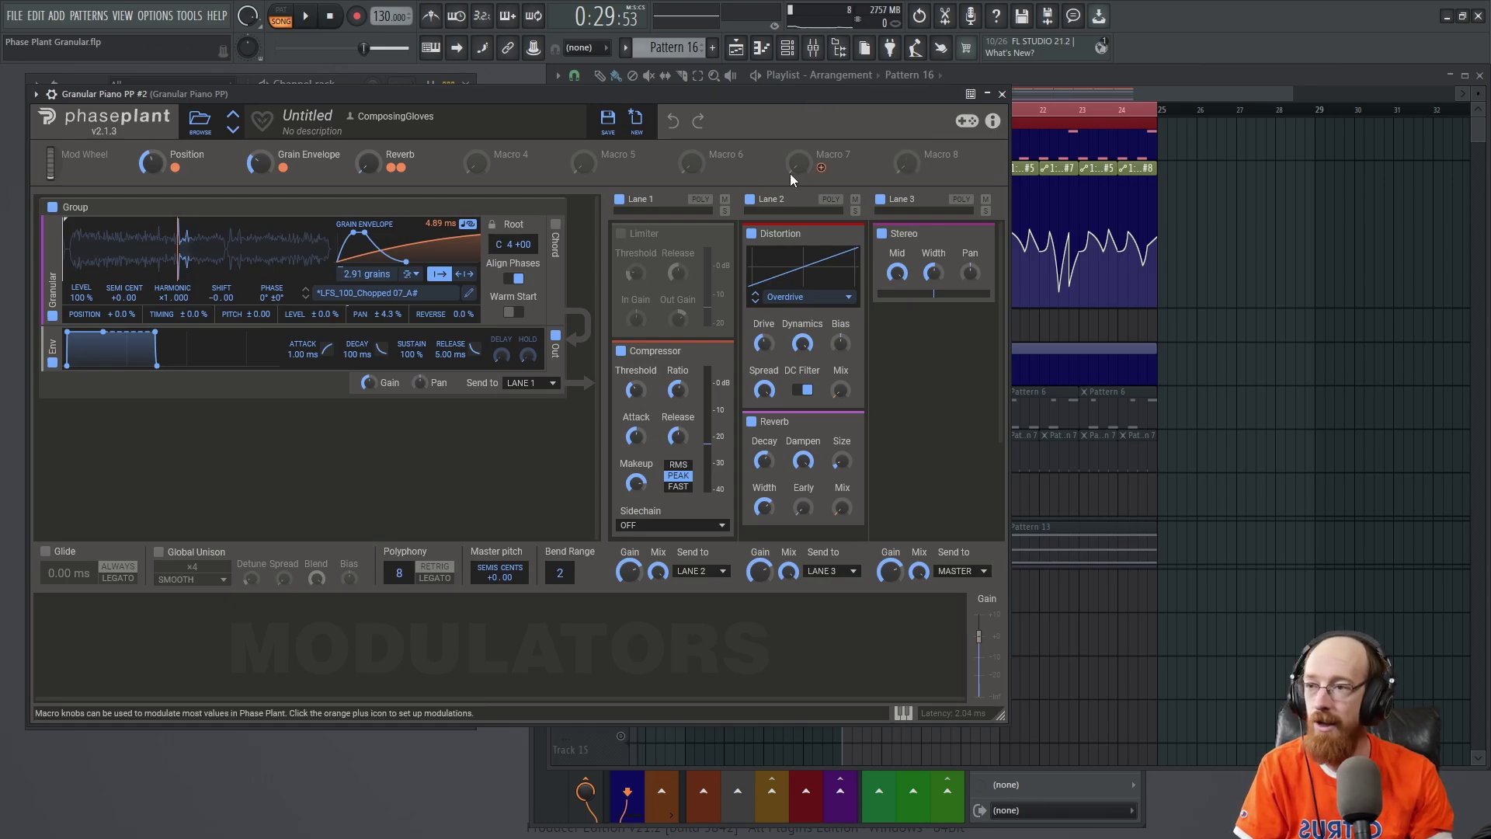
left_click(712, 48)
left_click(689, 134)
Draw one long C5 note from bar 1 to 3 in the Granular Piano PP #2 piano roll.
left_click_drag(618, 96, 828, 89)
right_click(188, 450)
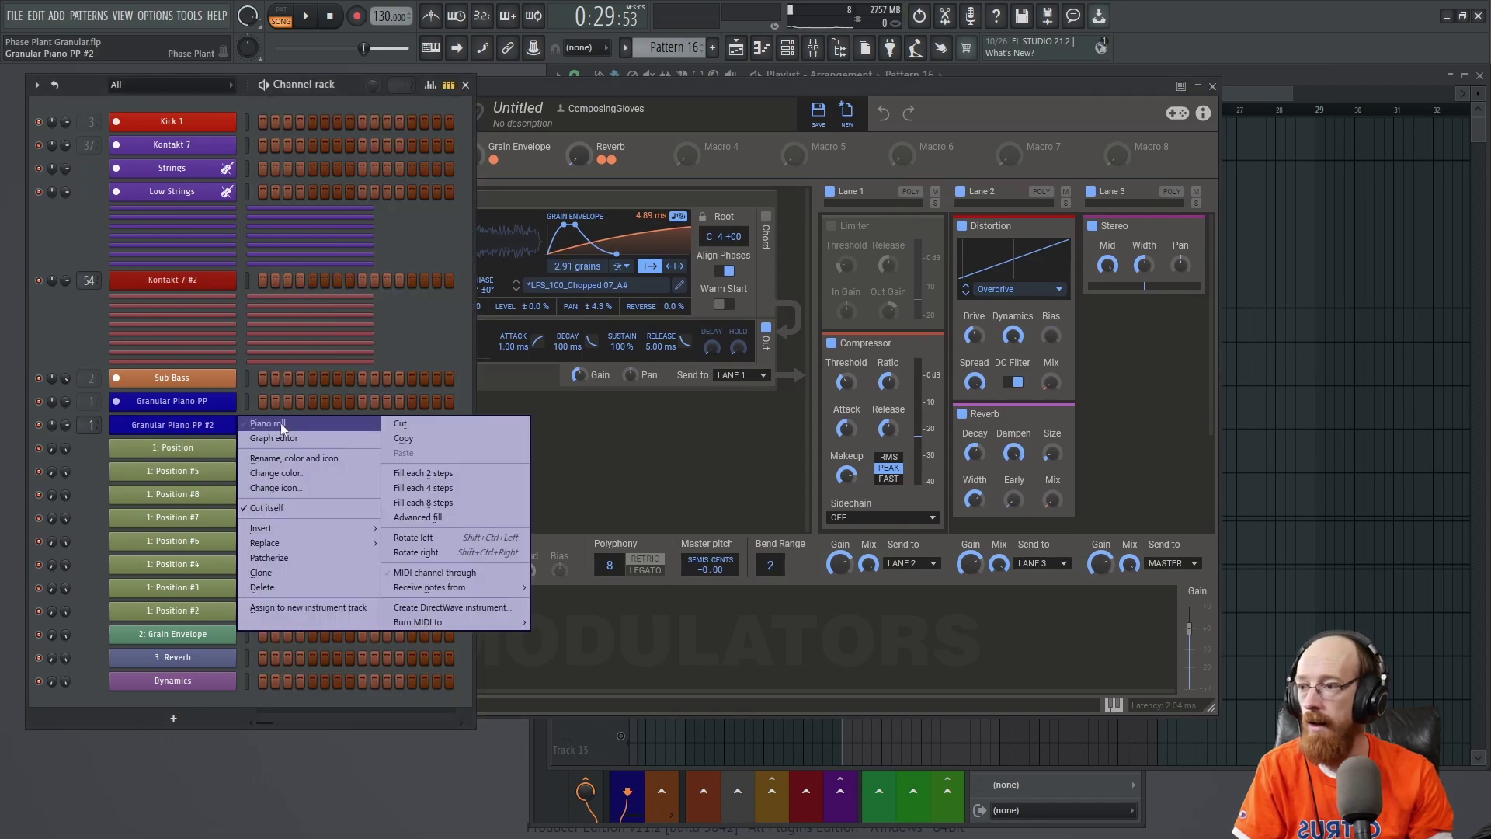
left_click(317, 428)
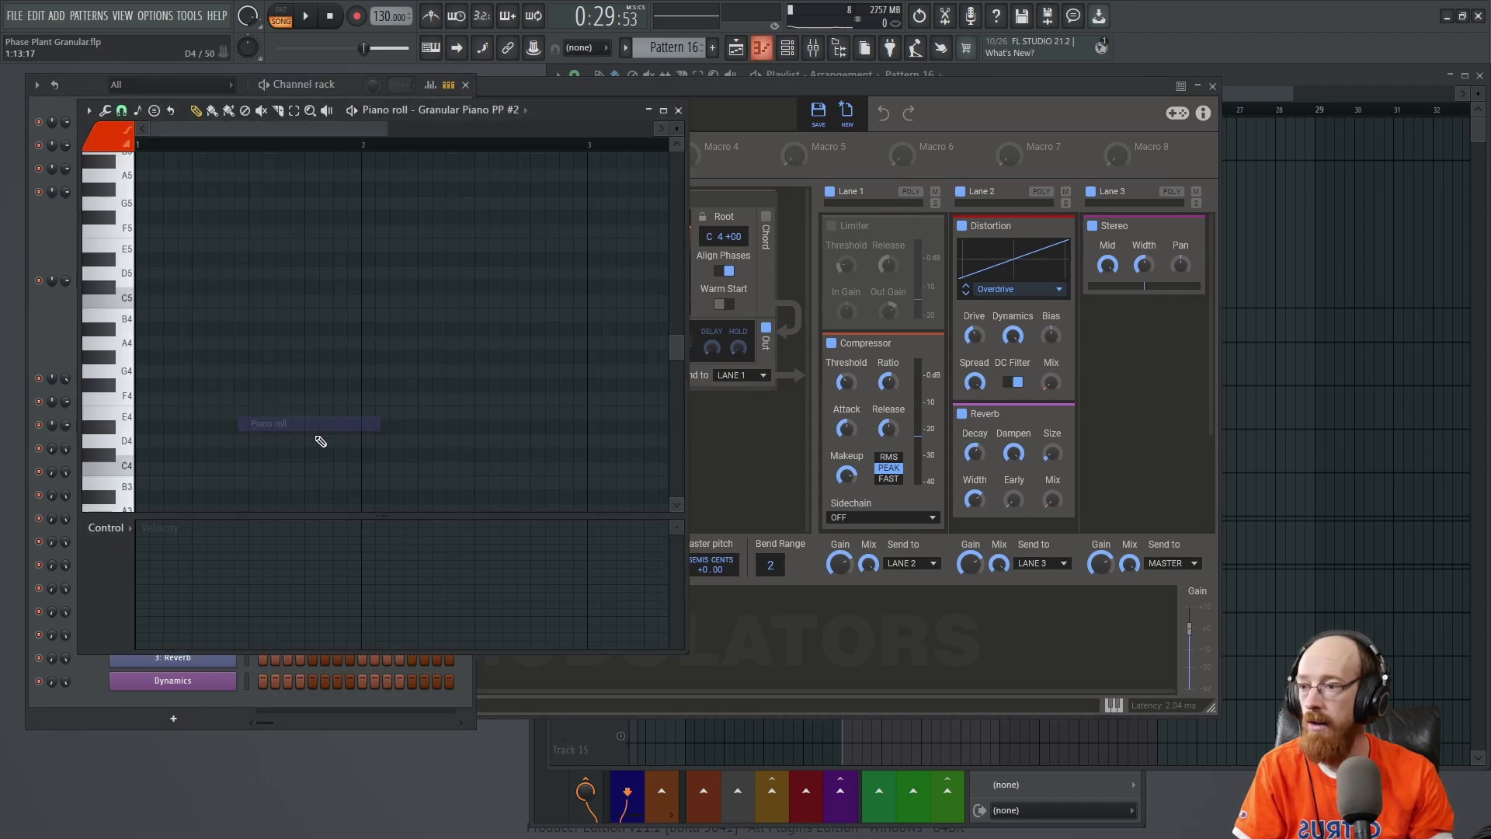
left_click(155, 302)
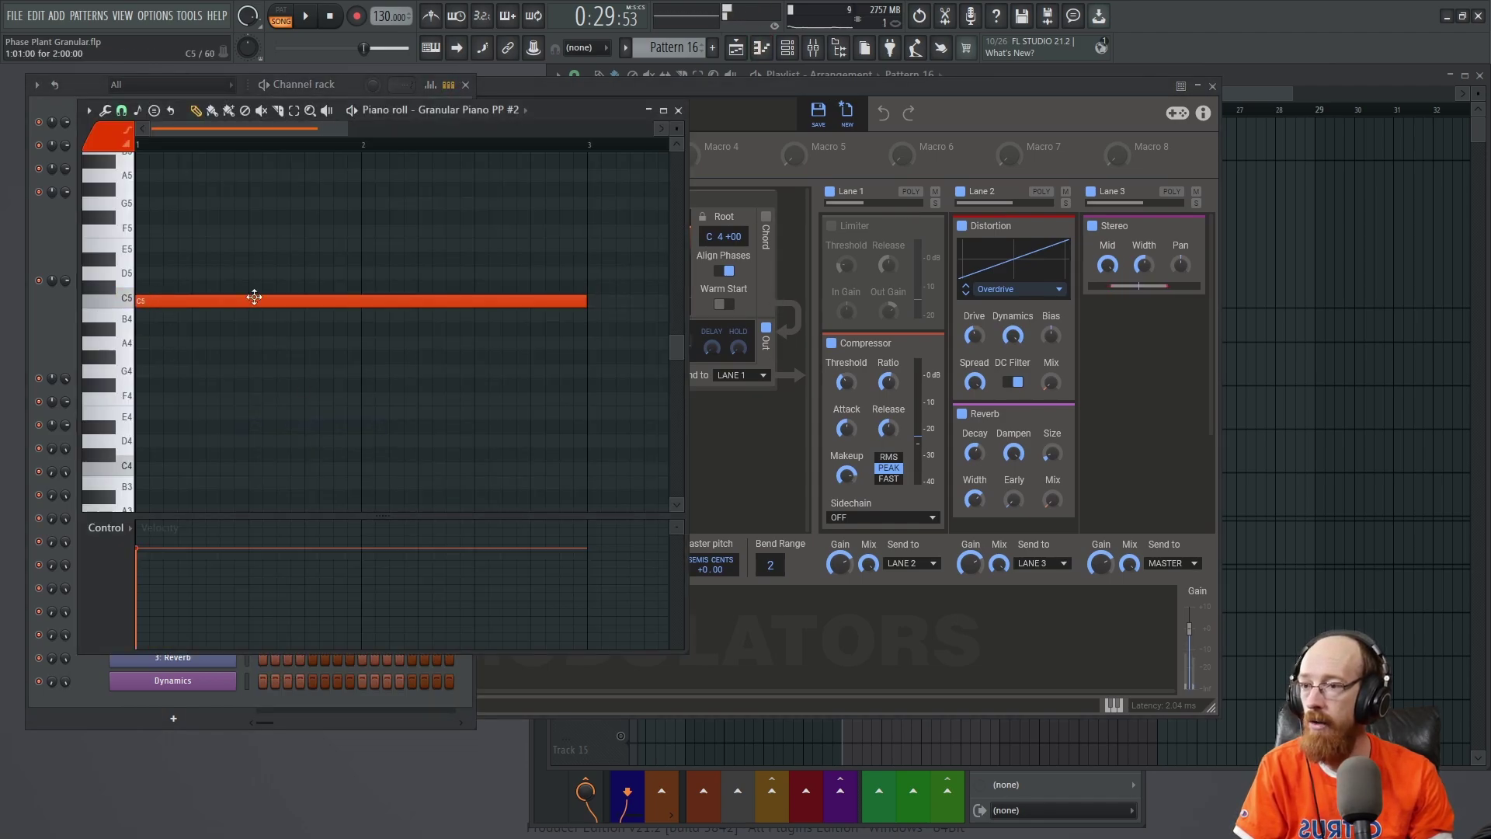
left_click(677, 111)
Bring Phase Plant back into view and lengthen the grain envelope to 80.3 ms.
left_click_drag(687, 90, 479, 90)
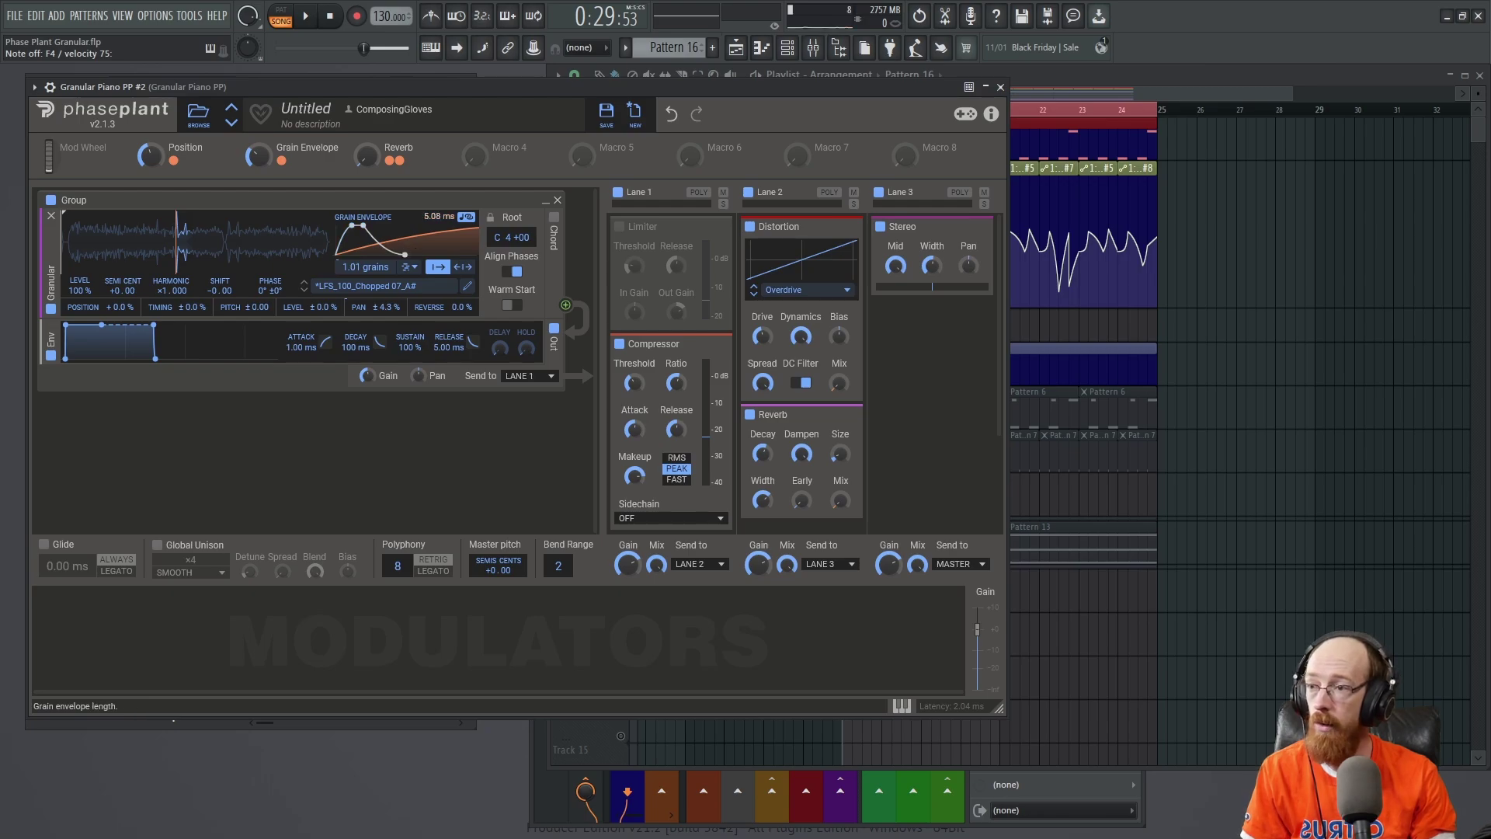
left_click_drag(405, 253, 431, 253)
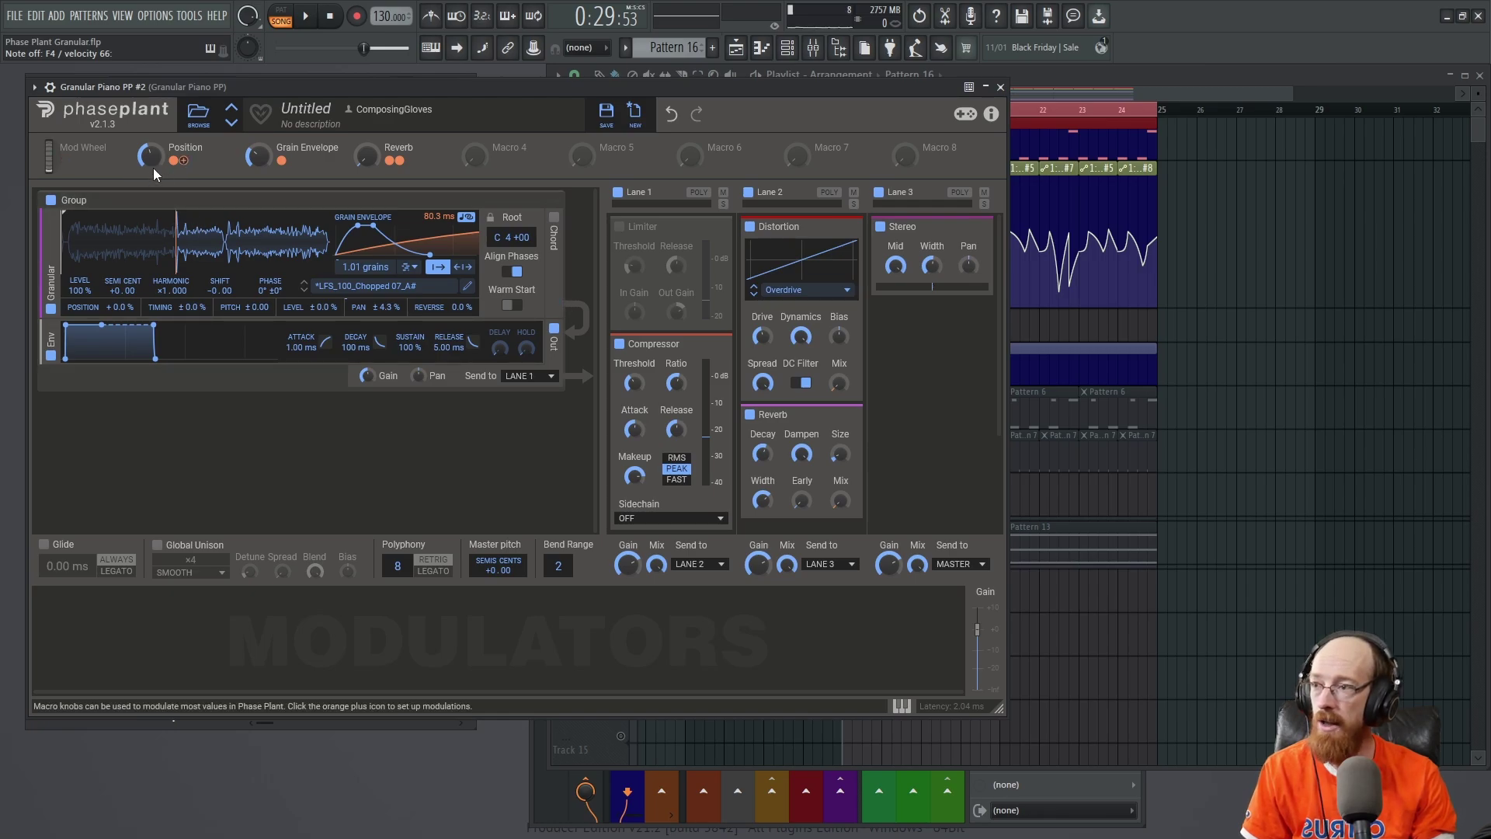
Move the sample's playback start later and set the Position macro to 0 %.
left_click_drag(61, 220, 124, 218)
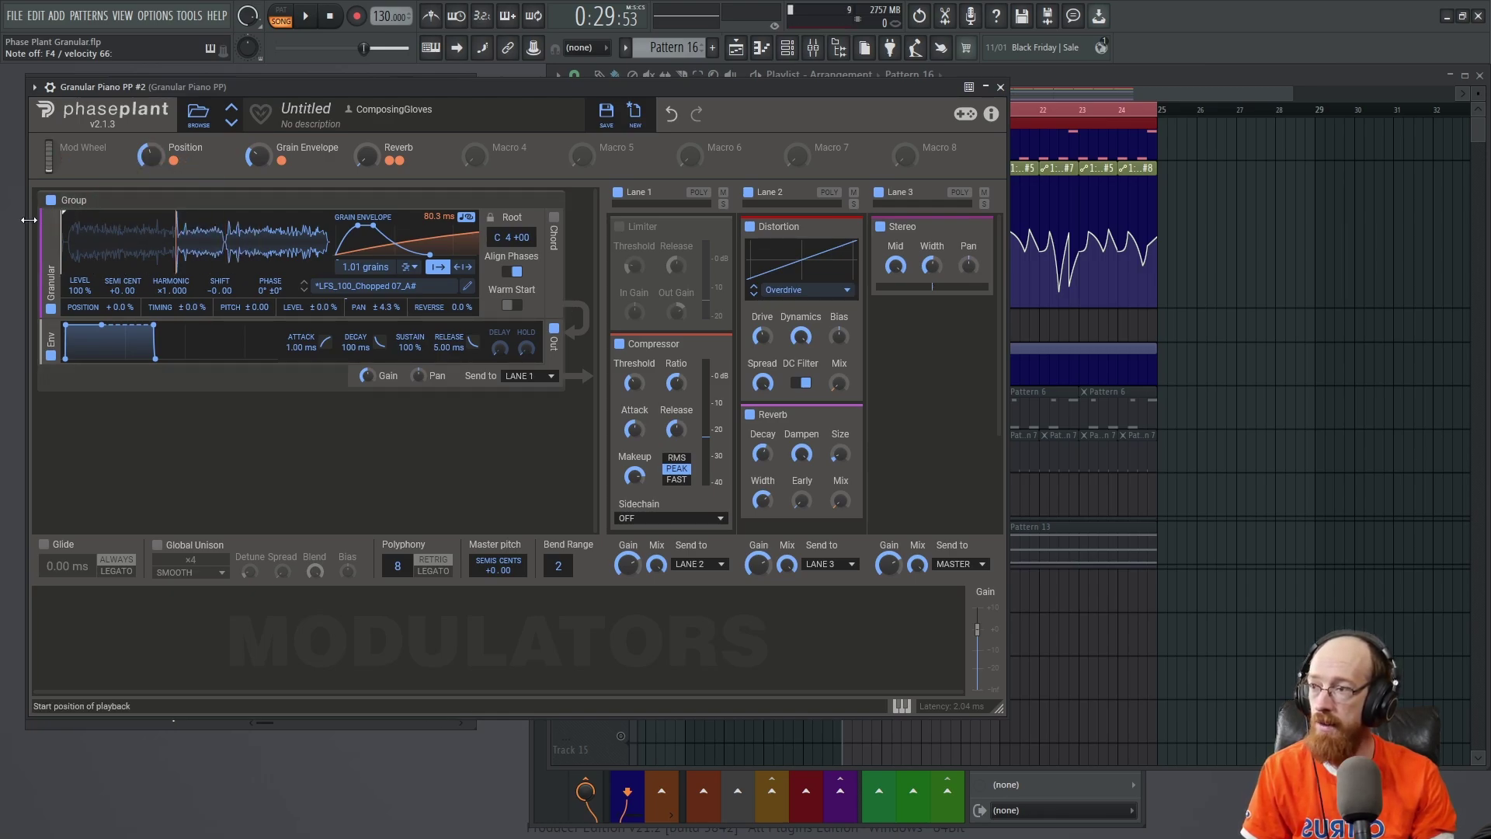
left_click_drag(155, 157, 155, 166)
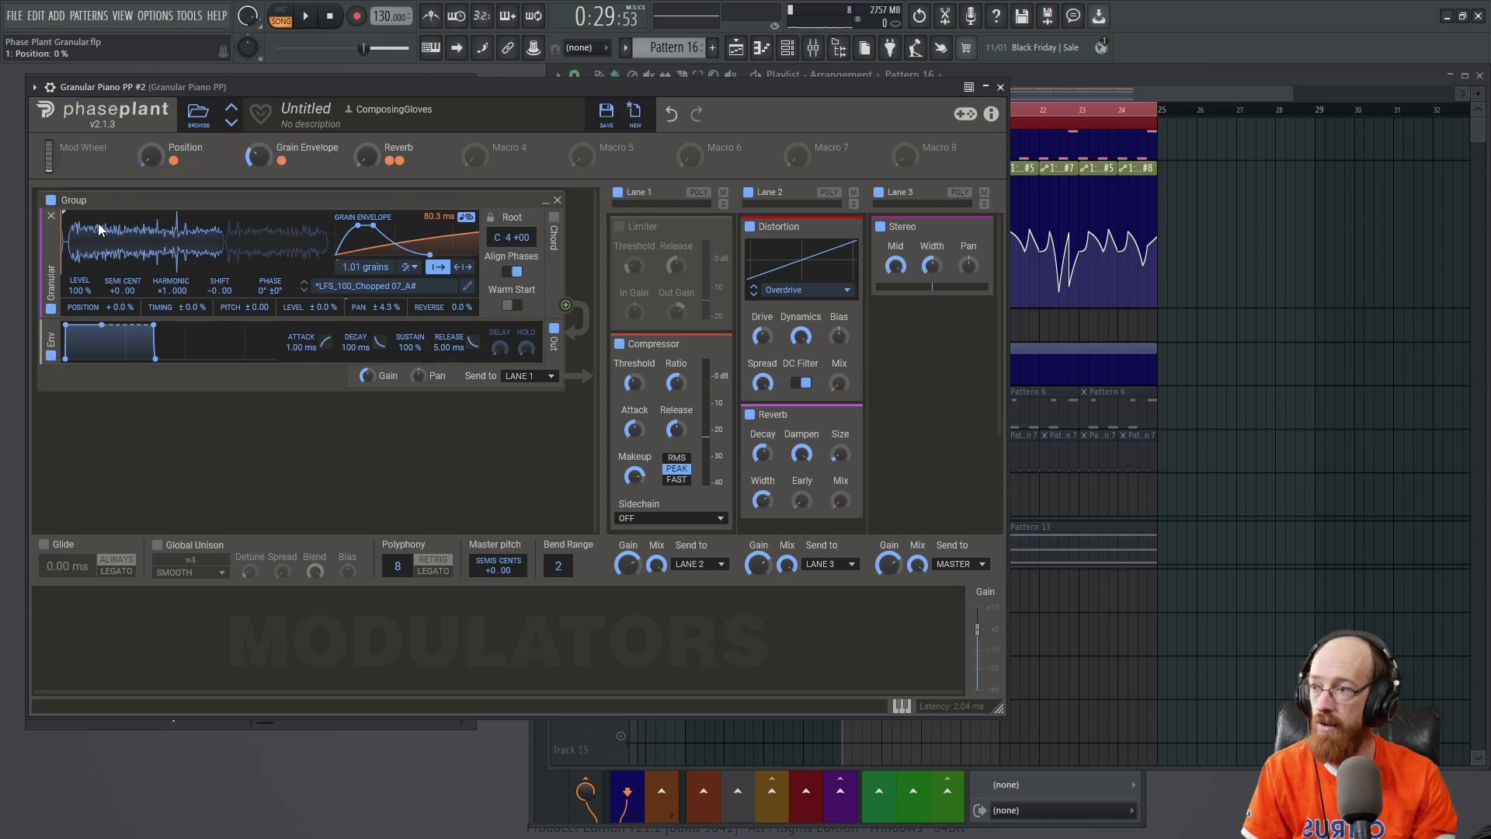
mouse_move(62, 213)
left_mouse_down()
mouse_move(209, 211)
mouse_move(109, 211)
mouse_move(257, 229)
mouse_move(63, 228)
left_mouse_up()
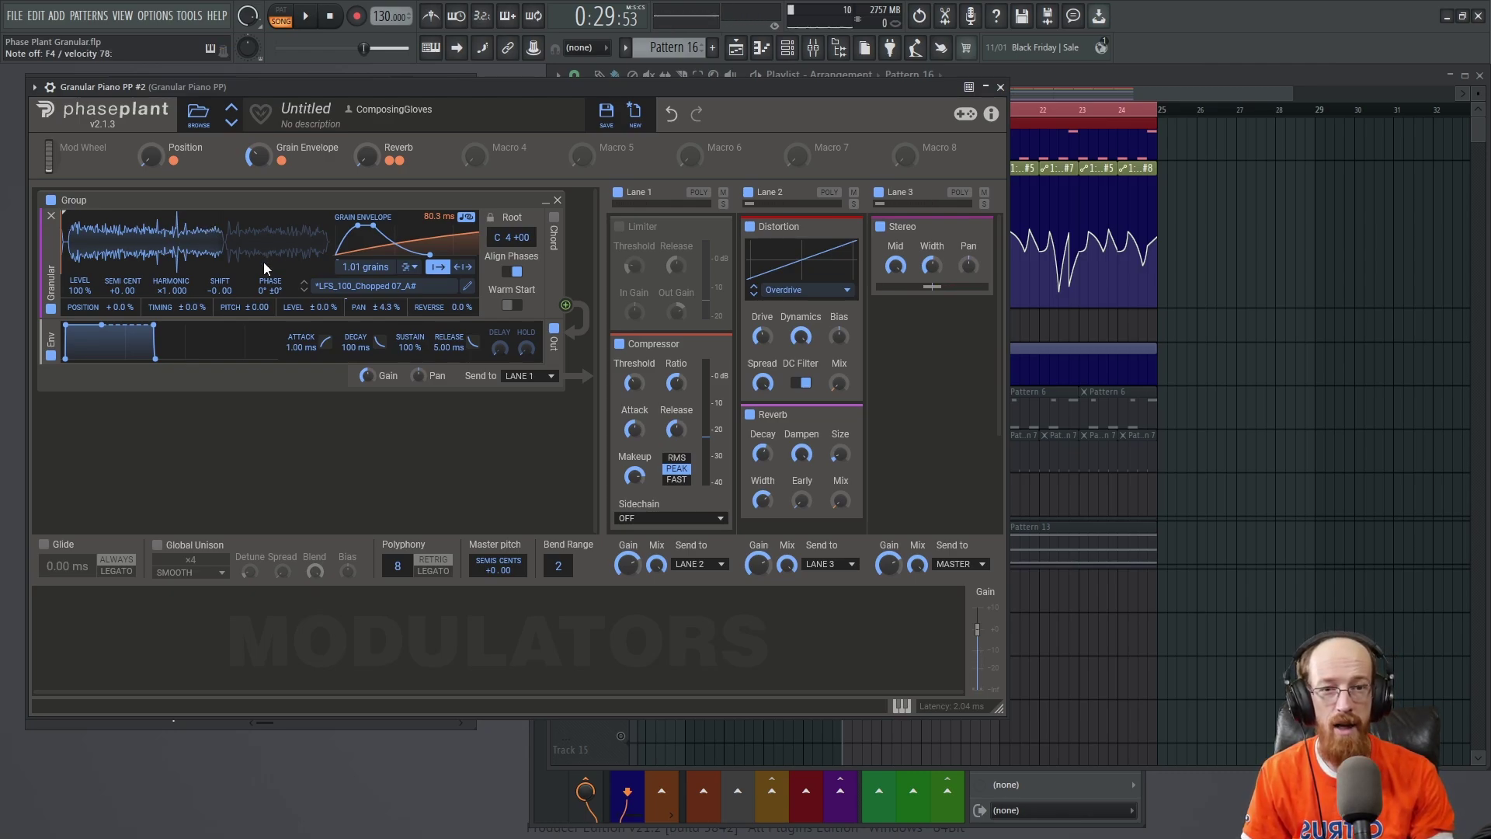
Shorten the grain envelope to 5.51 ms and shift the playback start into the sample.
left_click_drag(438, 215, 439, 253)
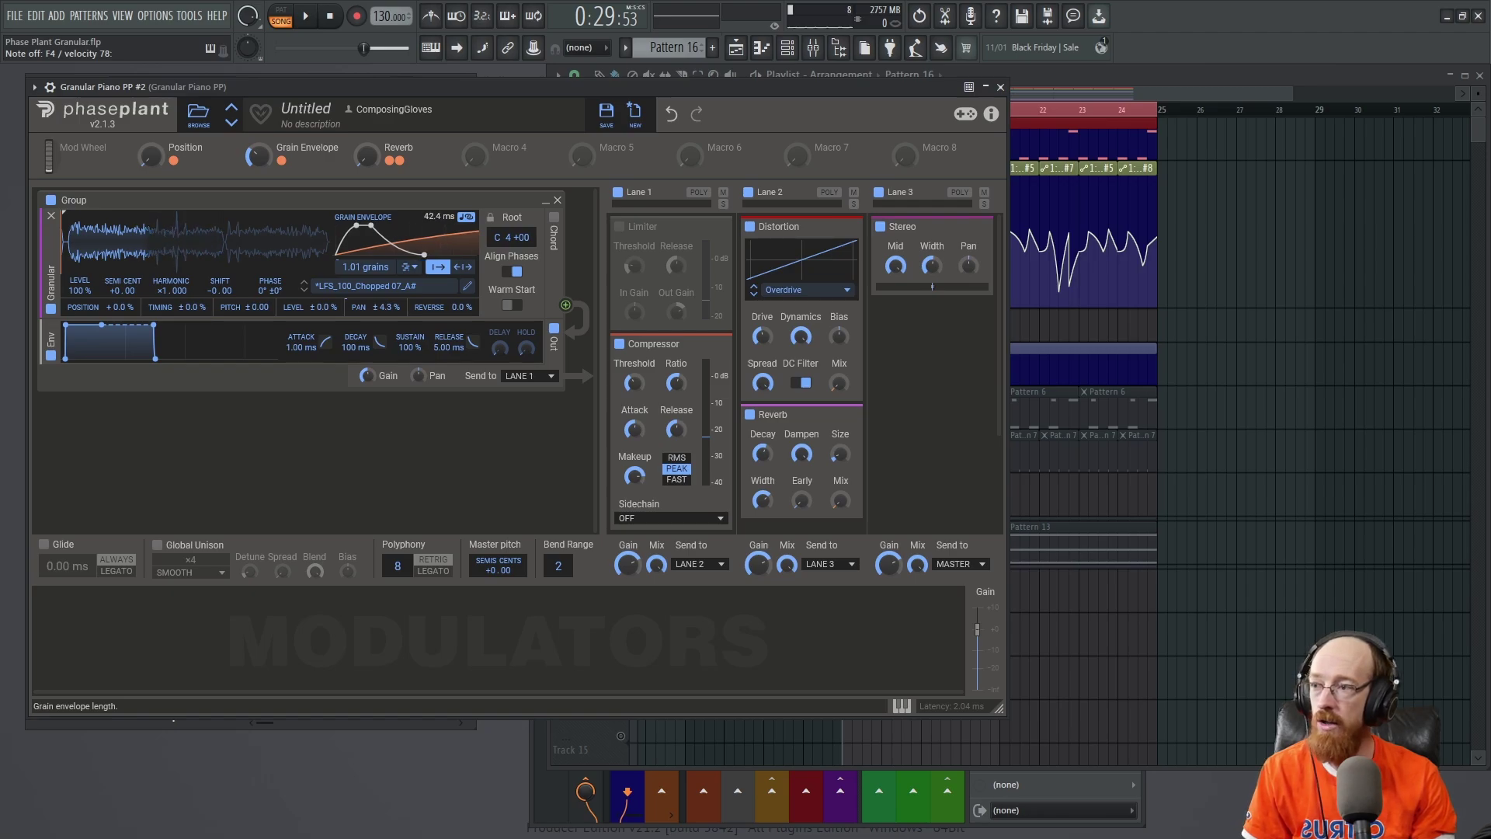
left_click_drag(141, 232, 93, 230)
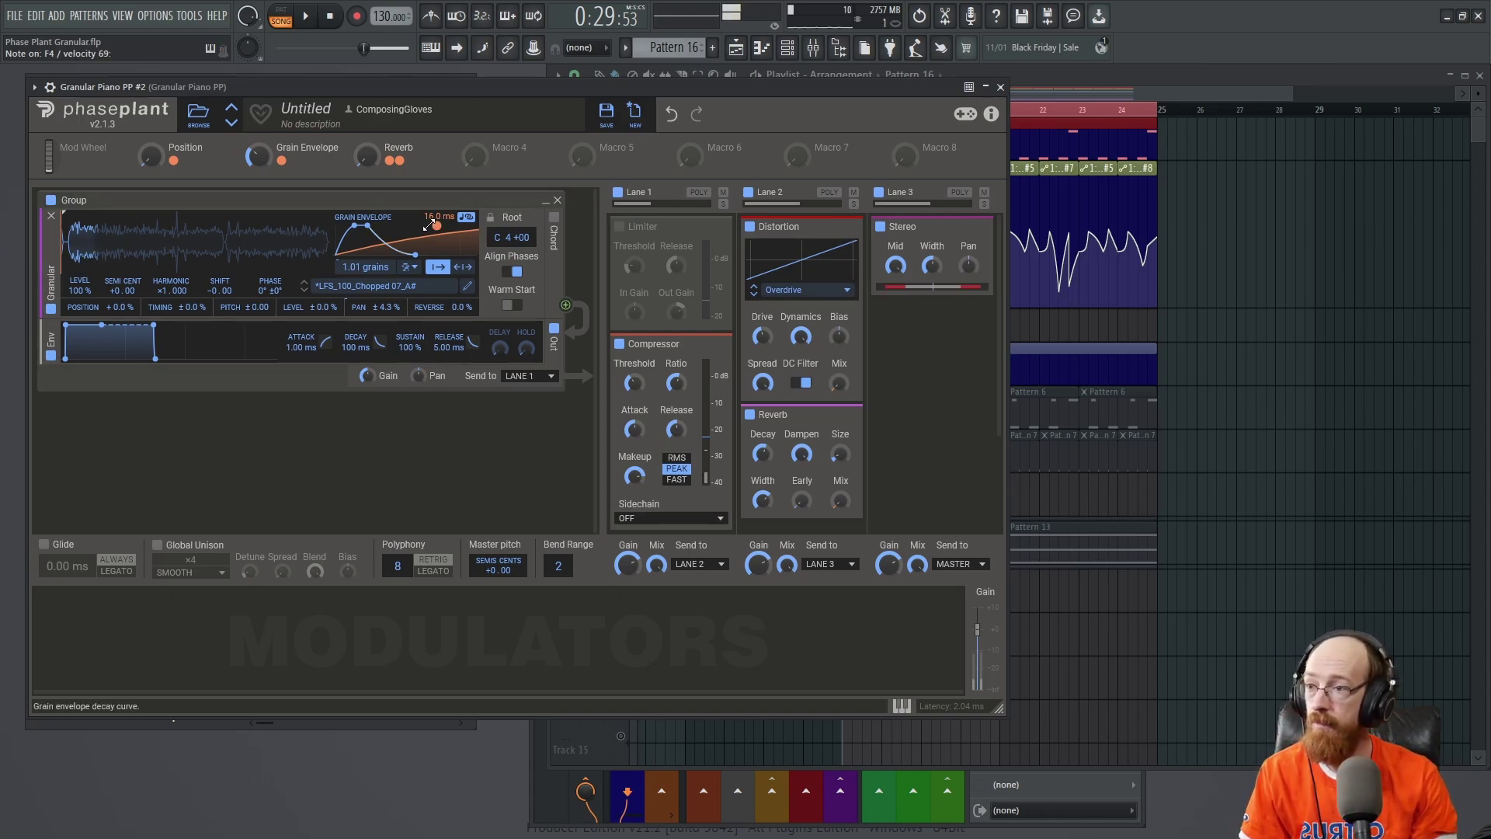
left_click_drag(415, 253, 404, 254)
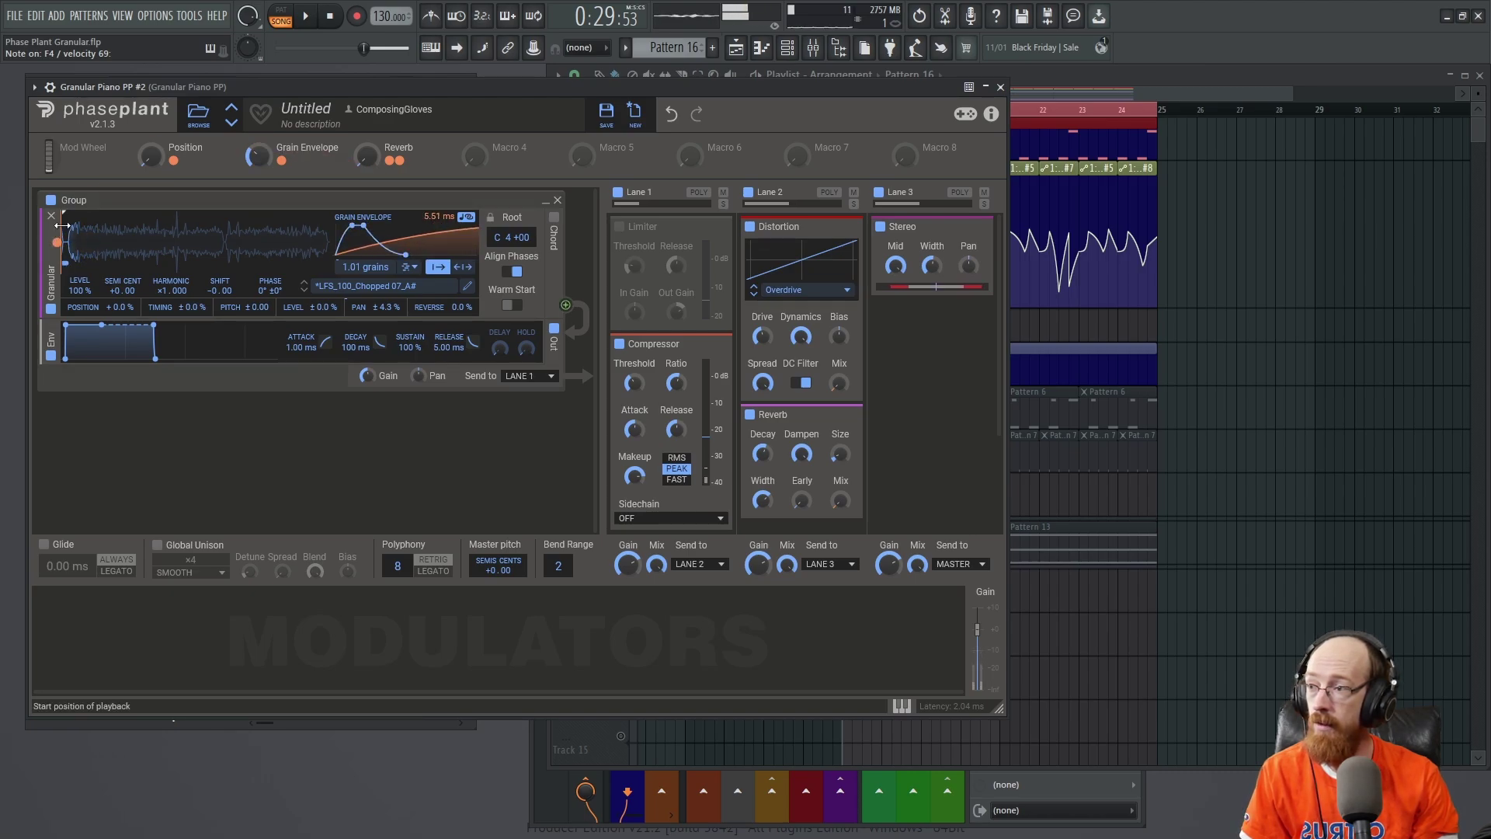
left_click_drag(67, 223, 122, 229)
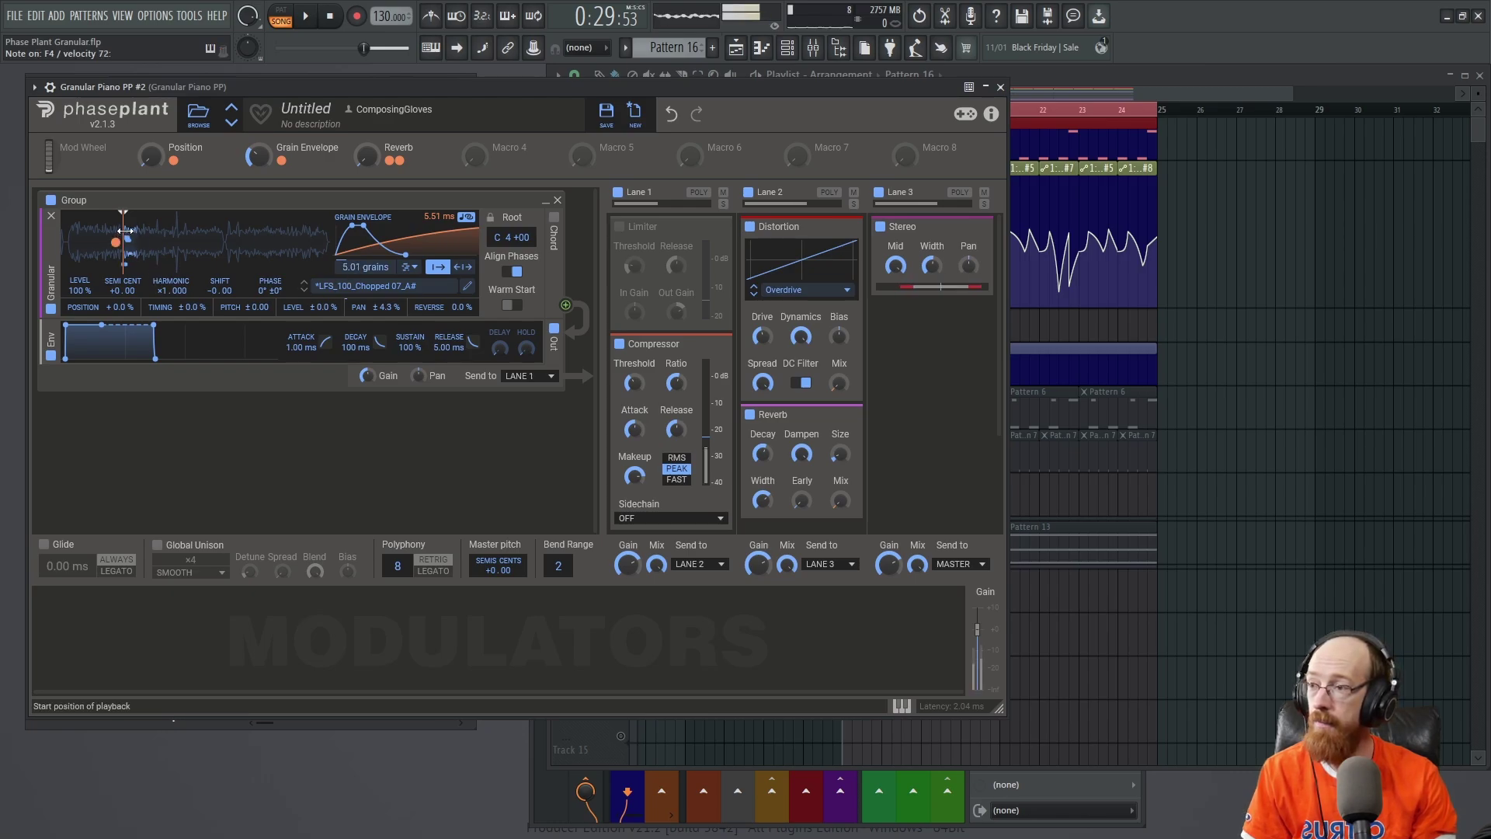
mouse_move(125, 229)
left_mouse_down()
mouse_move(314, 240)
mouse_move(97, 244)
mouse_move(115, 242)
left_mouse_up()
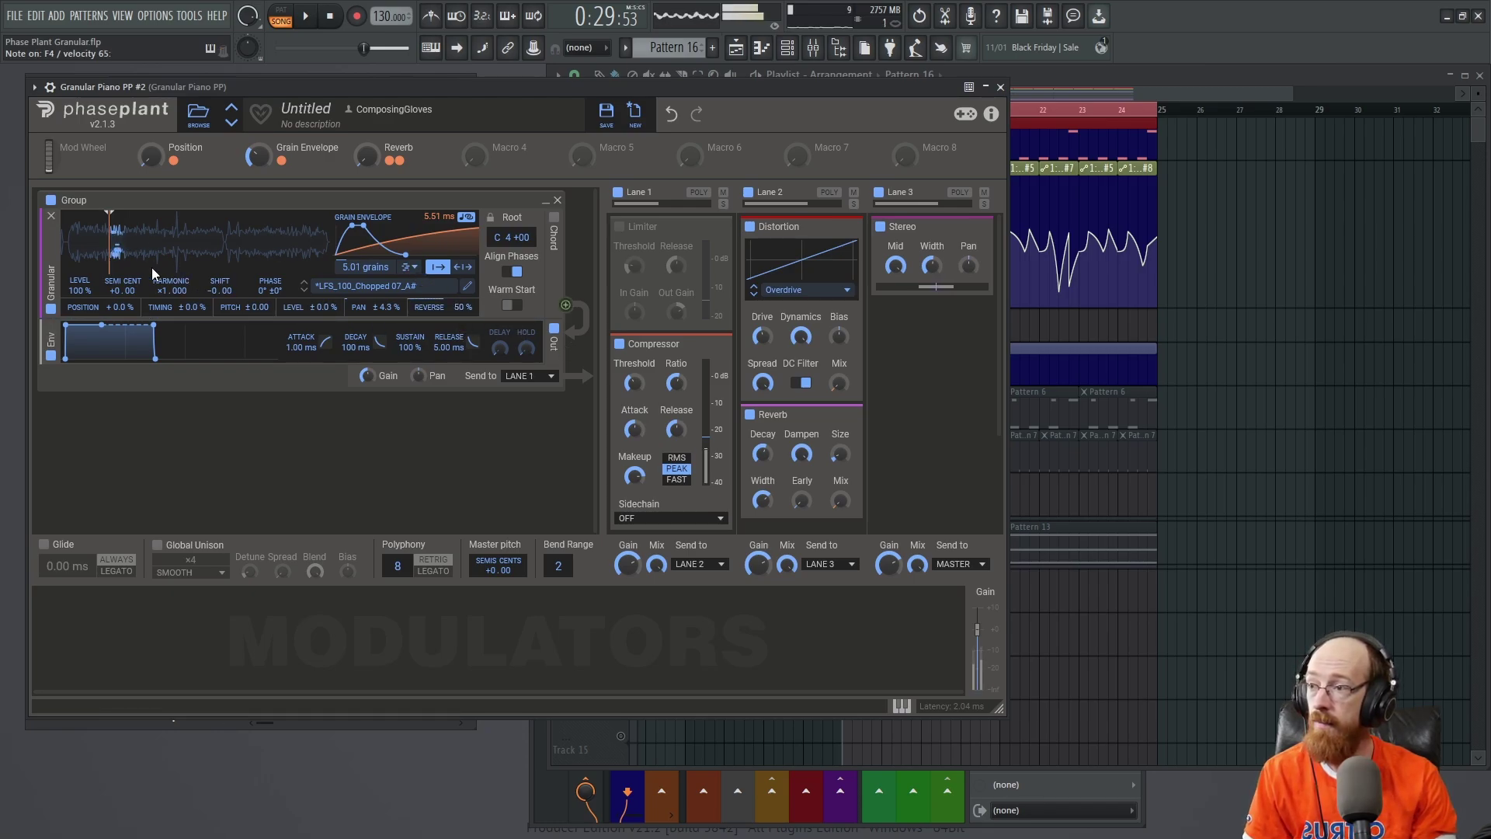
left_click_drag(103, 241, 268, 239)
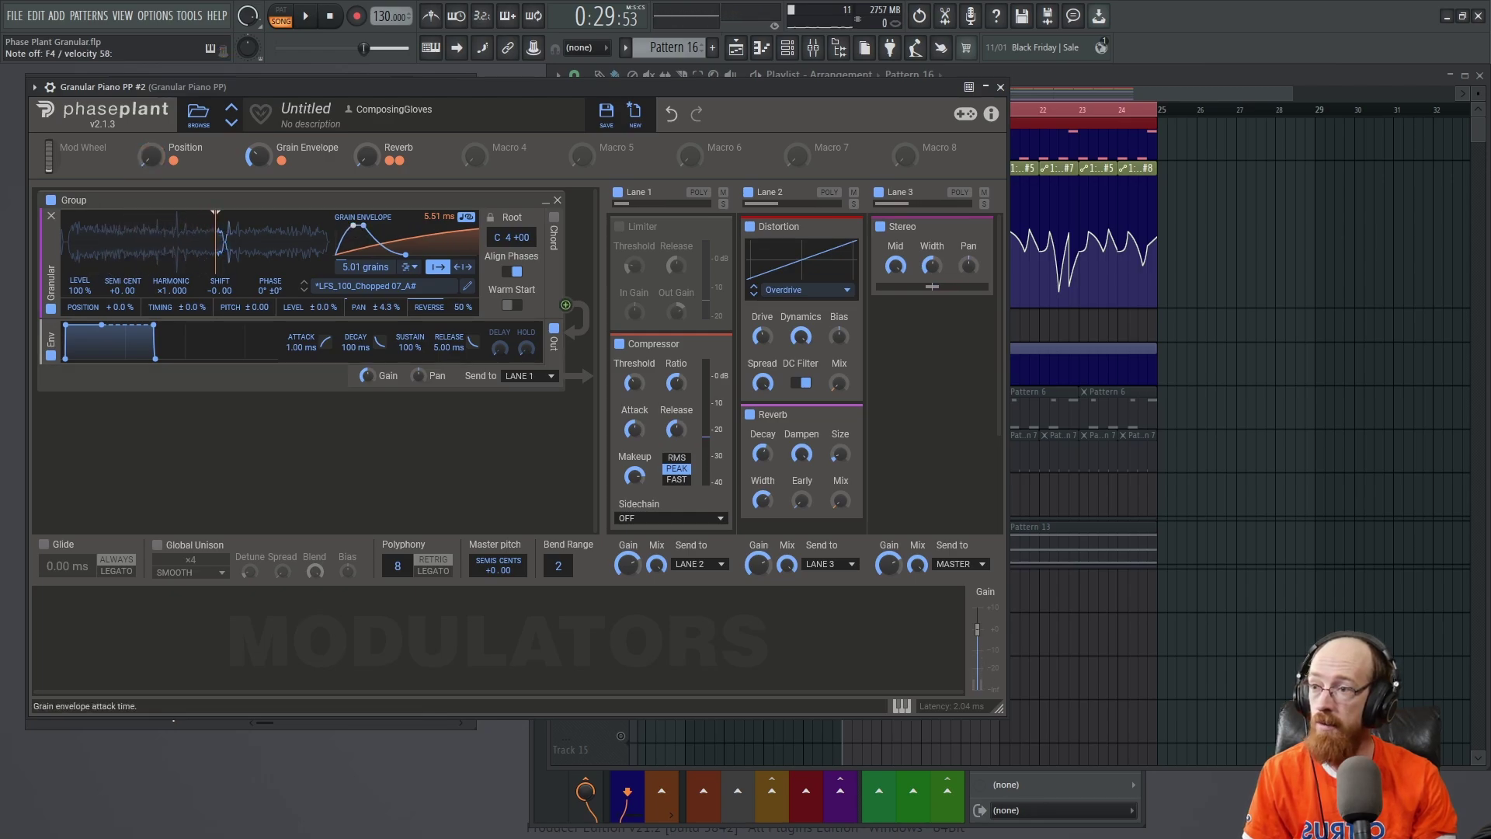
left_click_drag(368, 227, 335, 226)
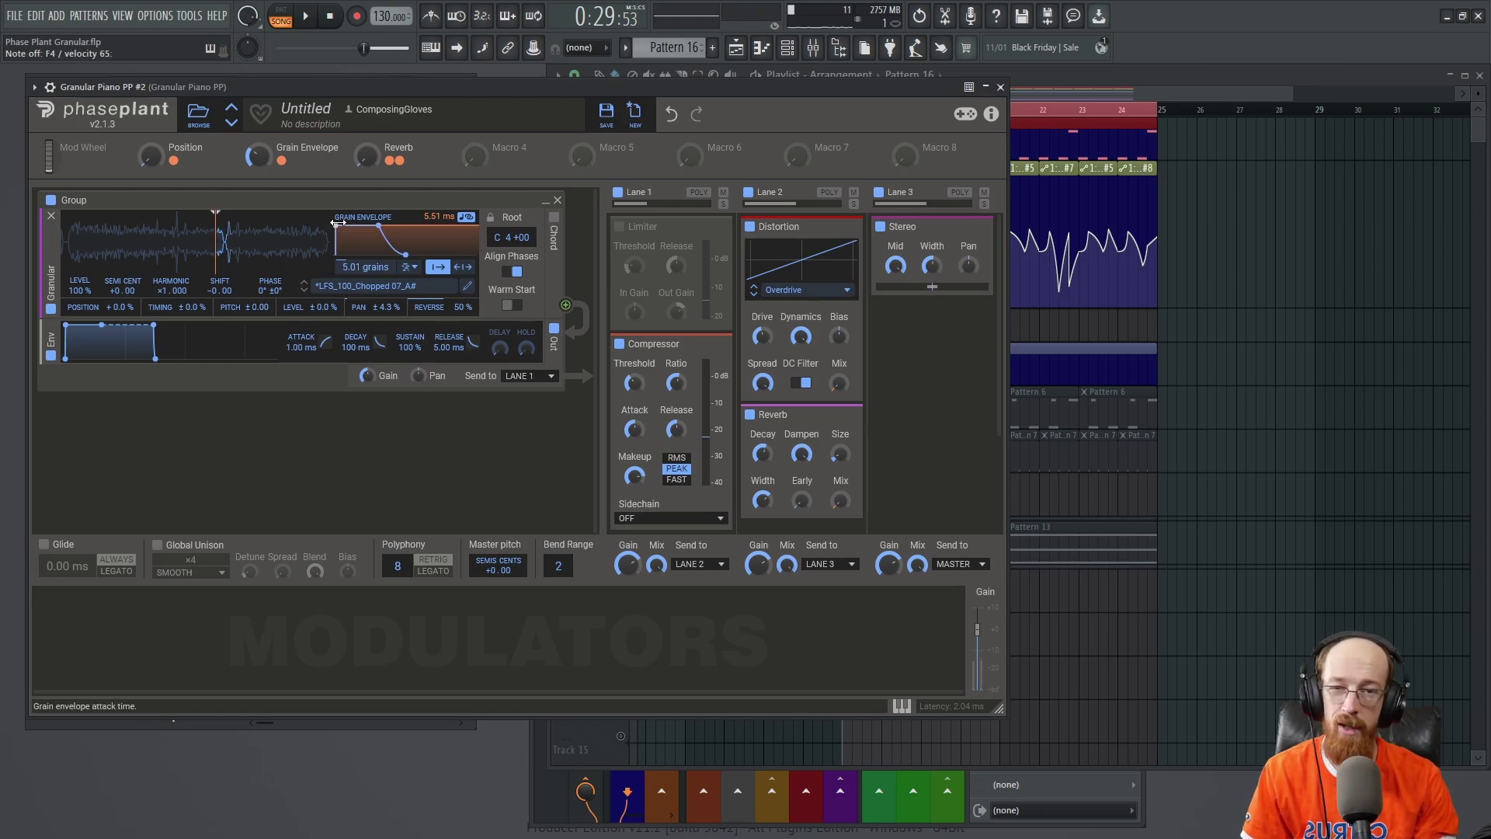
left_click_drag(337, 225, 330, 240)
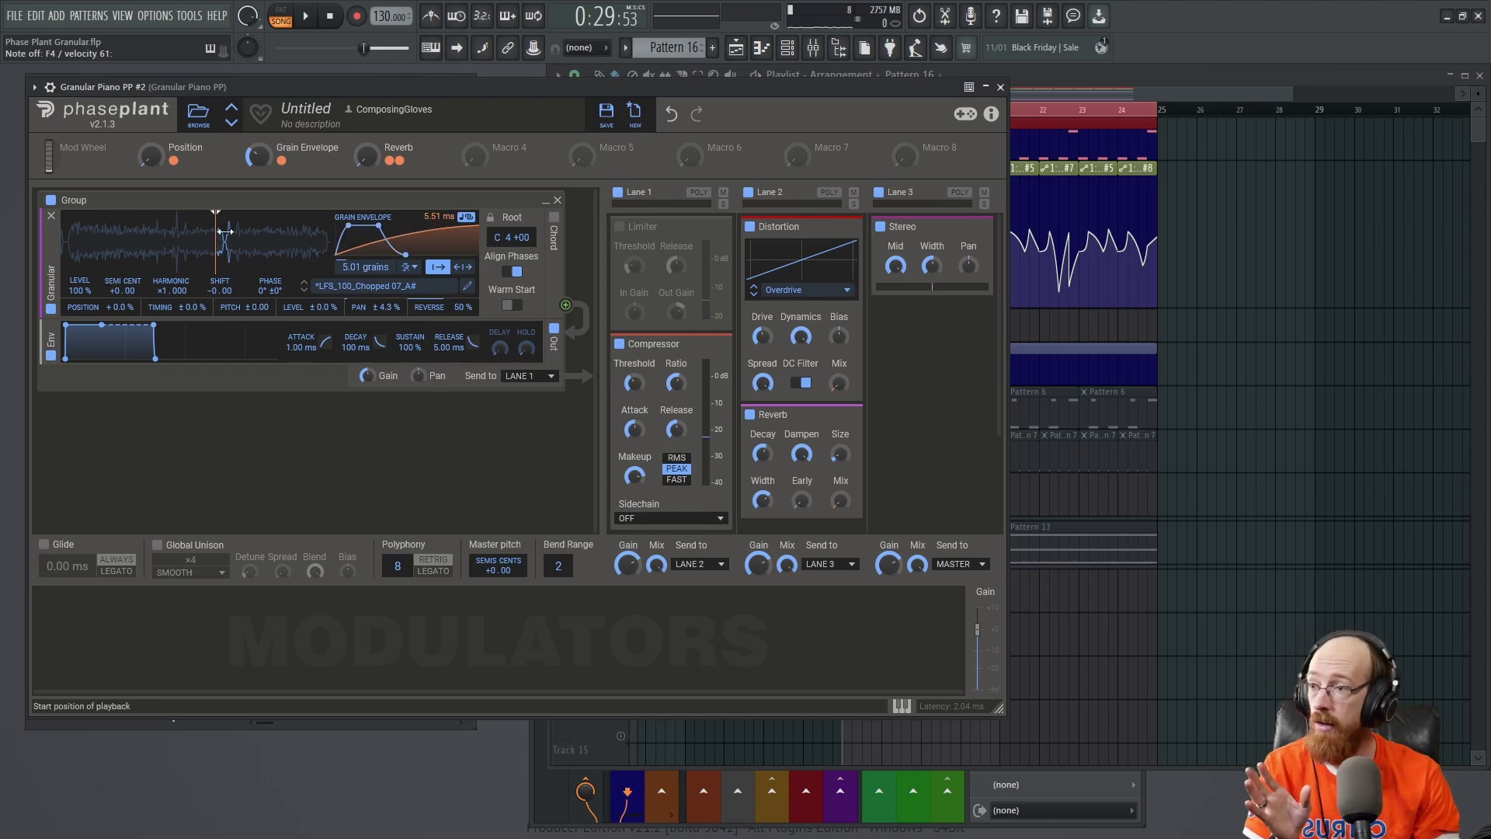
Set the start point inside the piano sample and assign the Position macro to it.
mouse_move(220, 230)
left_mouse_down()
mouse_move(130, 233)
mouse_move(242, 235)
mouse_move(227, 238)
left_mouse_up()
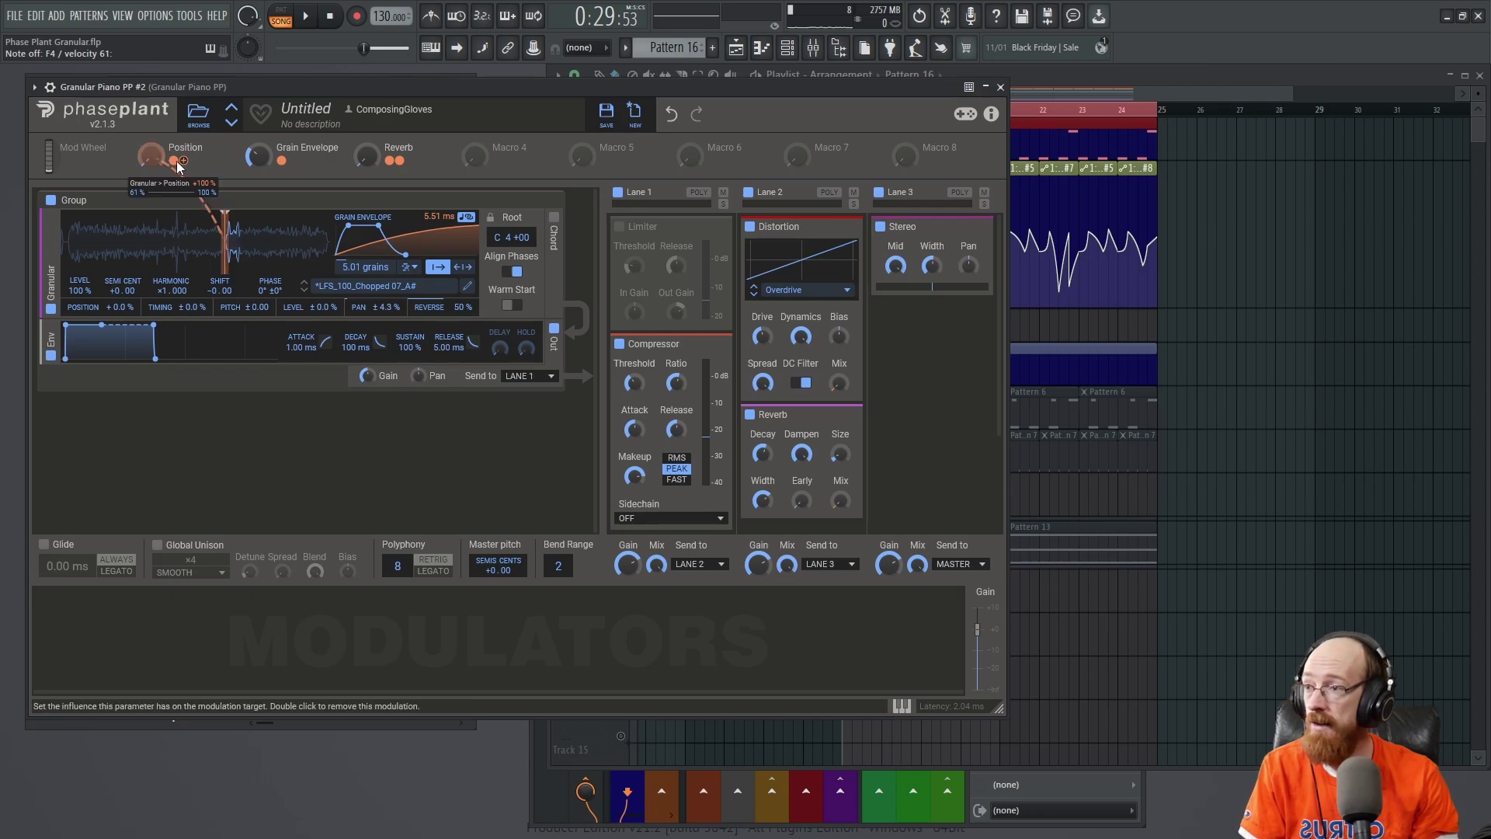
left_click_drag(172, 161, 222, 240)
mouse_move(150, 155)
left_mouse_down()
mouse_move(150, 128)
mouse_move(155, 156)
left_mouse_up()
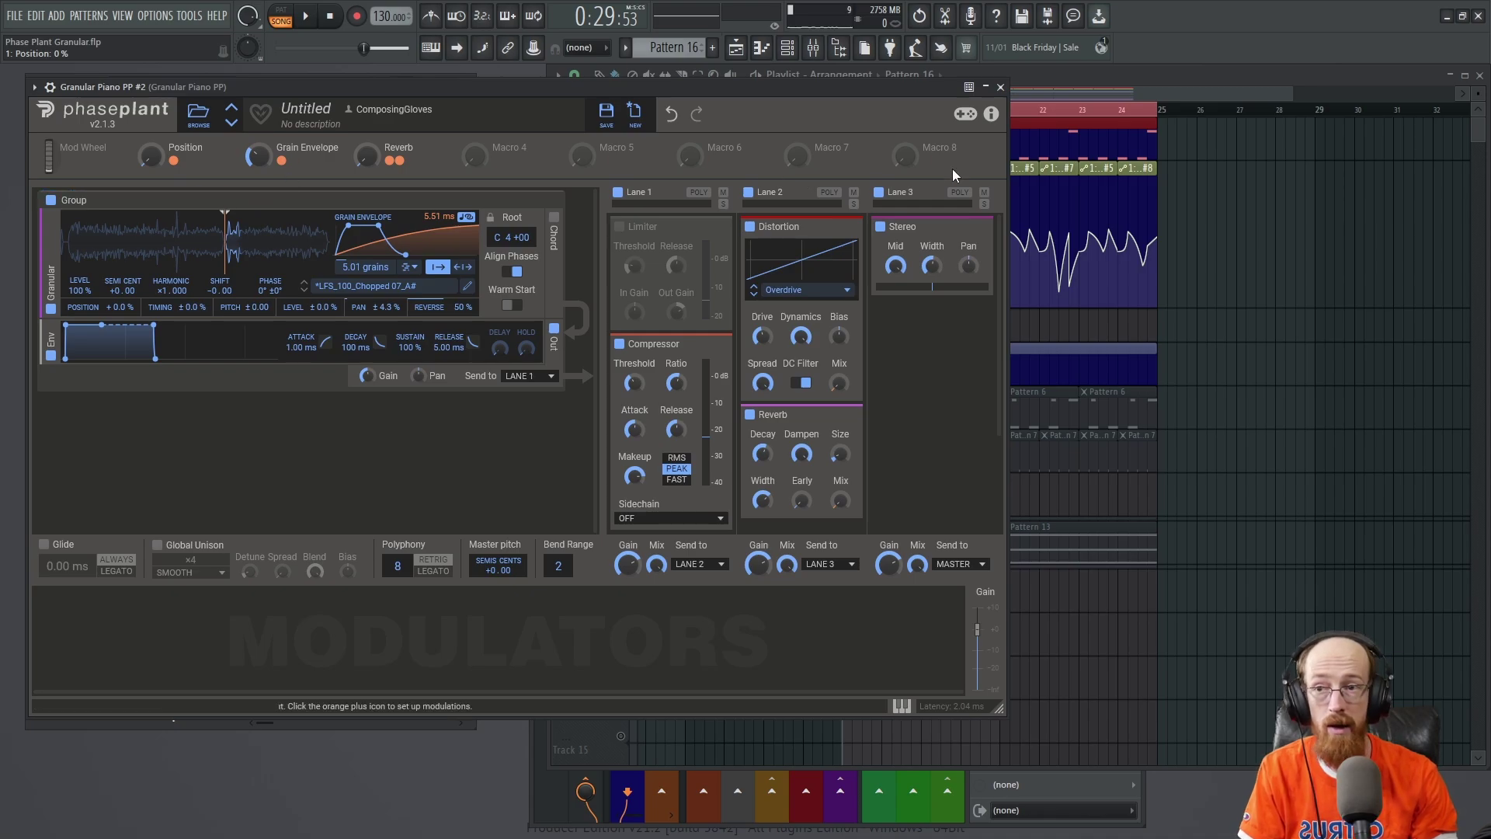
Select the second Macro 1 automation clip in the Playlist, then return to the Position macro.
left_click(1118, 81)
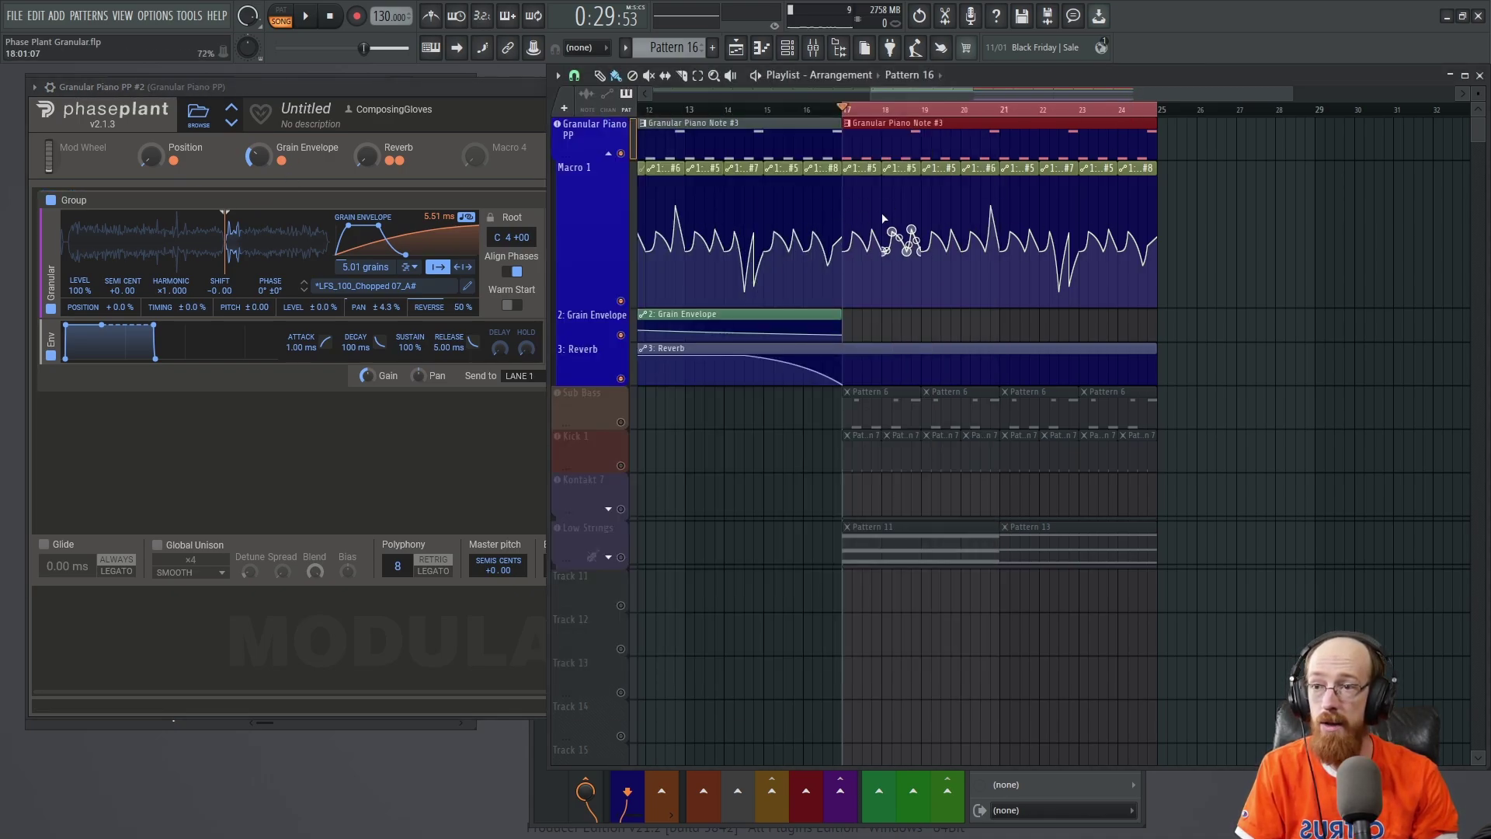
left_click_drag(882, 212, 1178, 226)
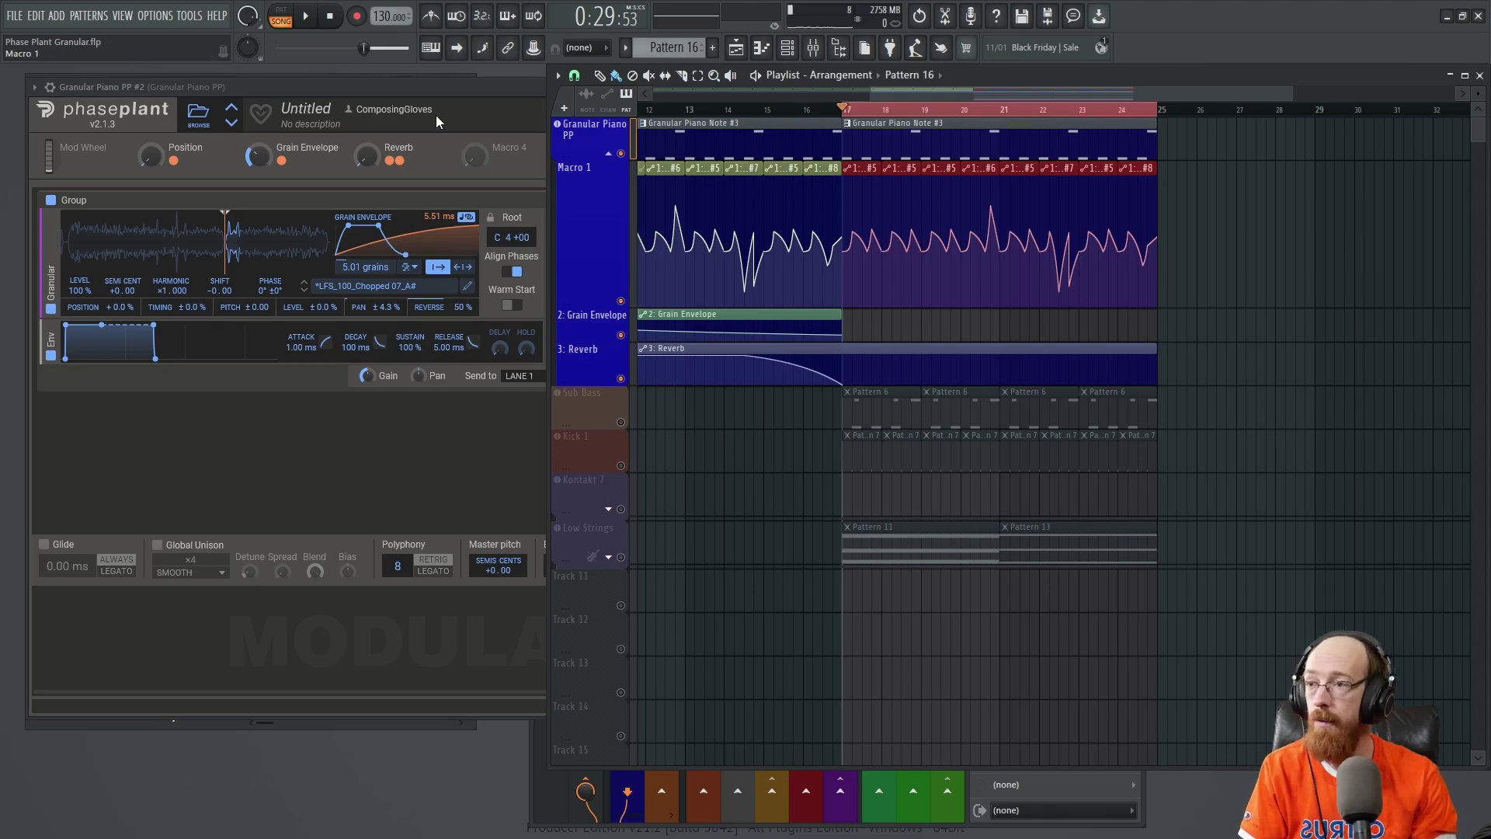
left_click(425, 95)
left_click(154, 159)
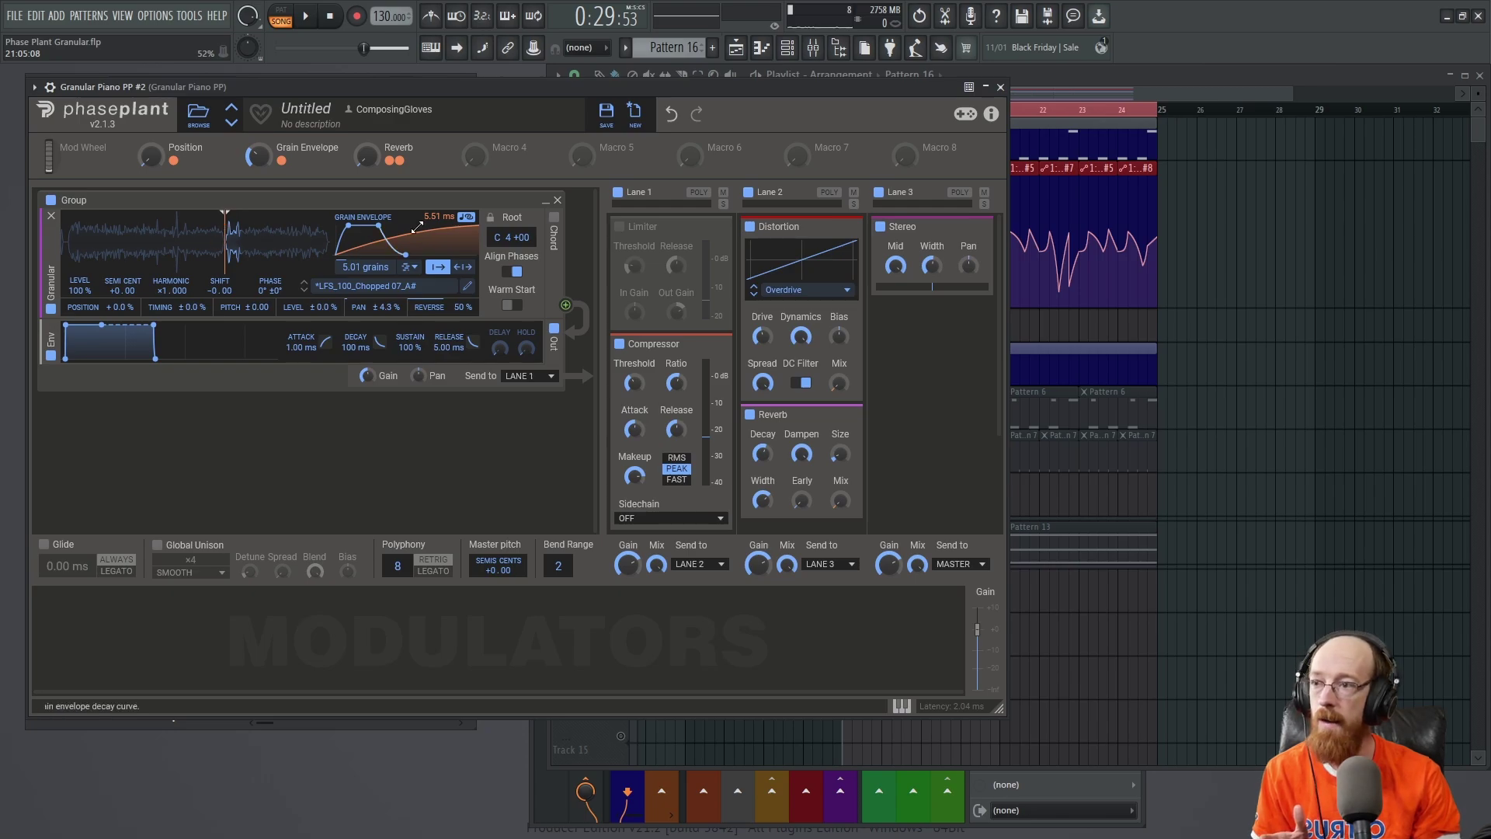
Switch grains to bipolar midpoint positioning, set the grain envelope to about 7.57 ms, and close Phase Plant.
left_click(462, 267)
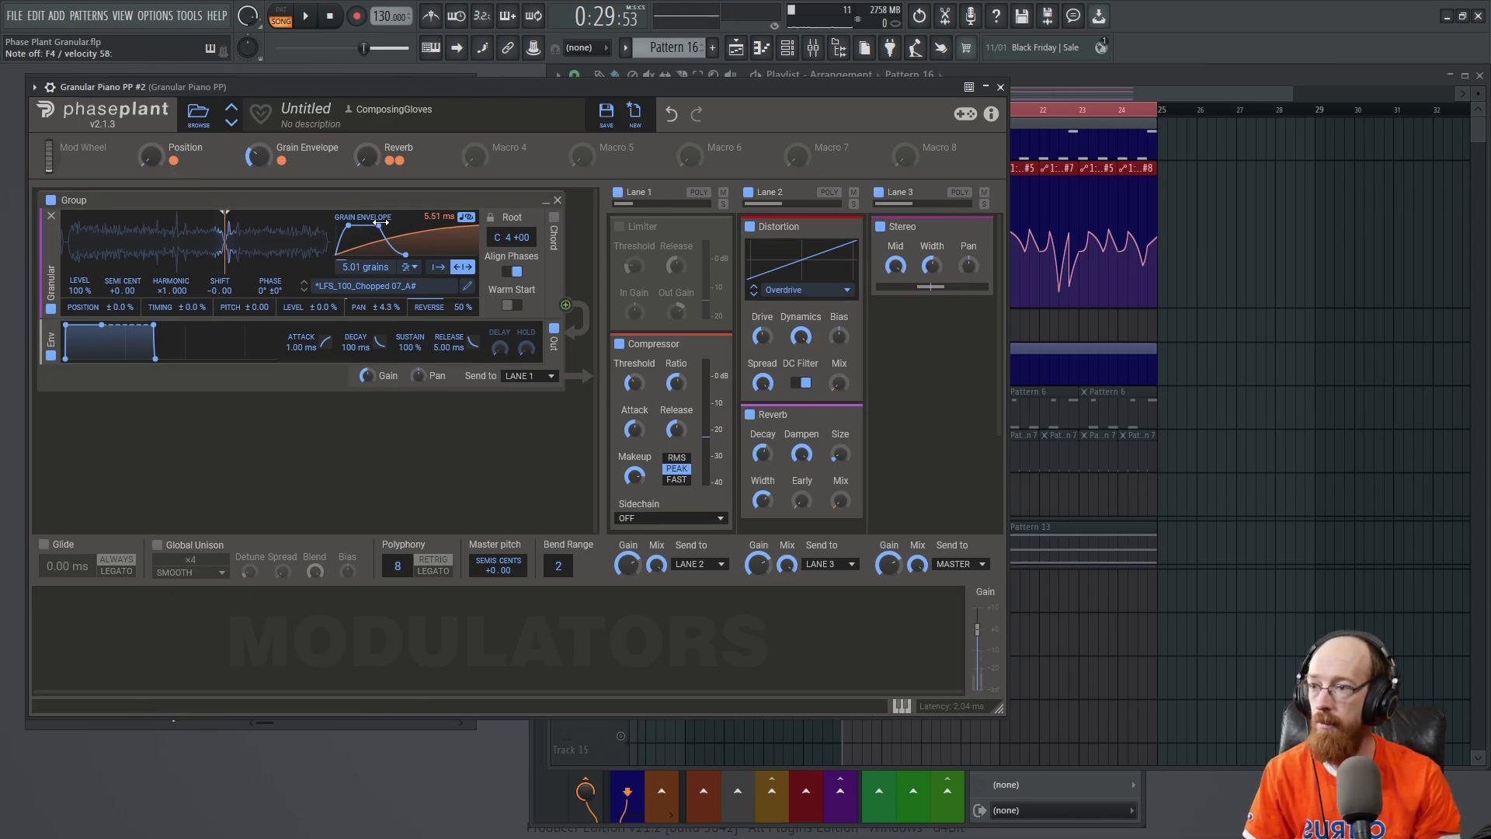
left_click_drag(406, 253, 430, 254)
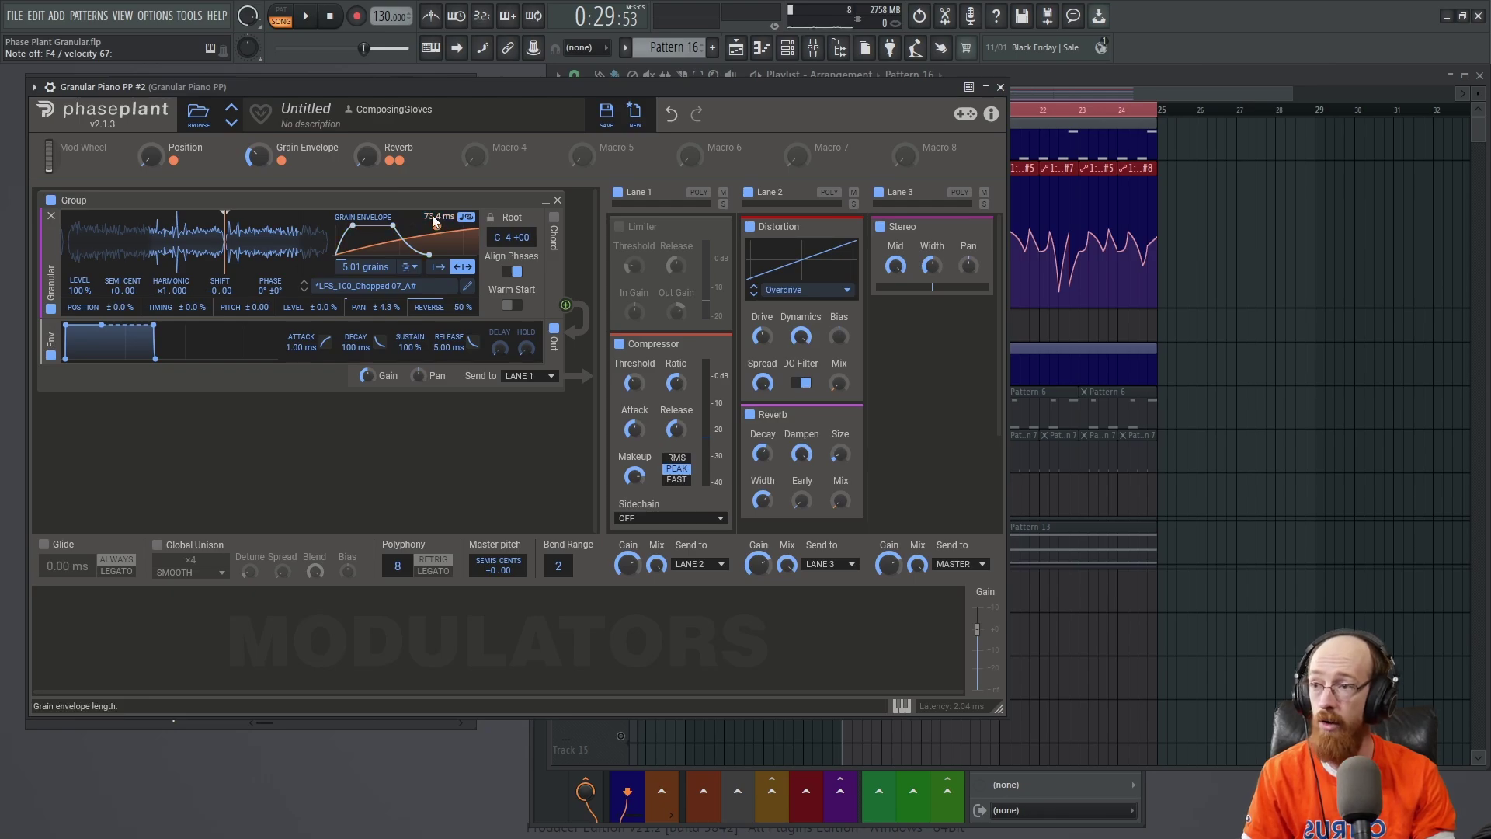
left_click_drag(429, 254, 409, 254)
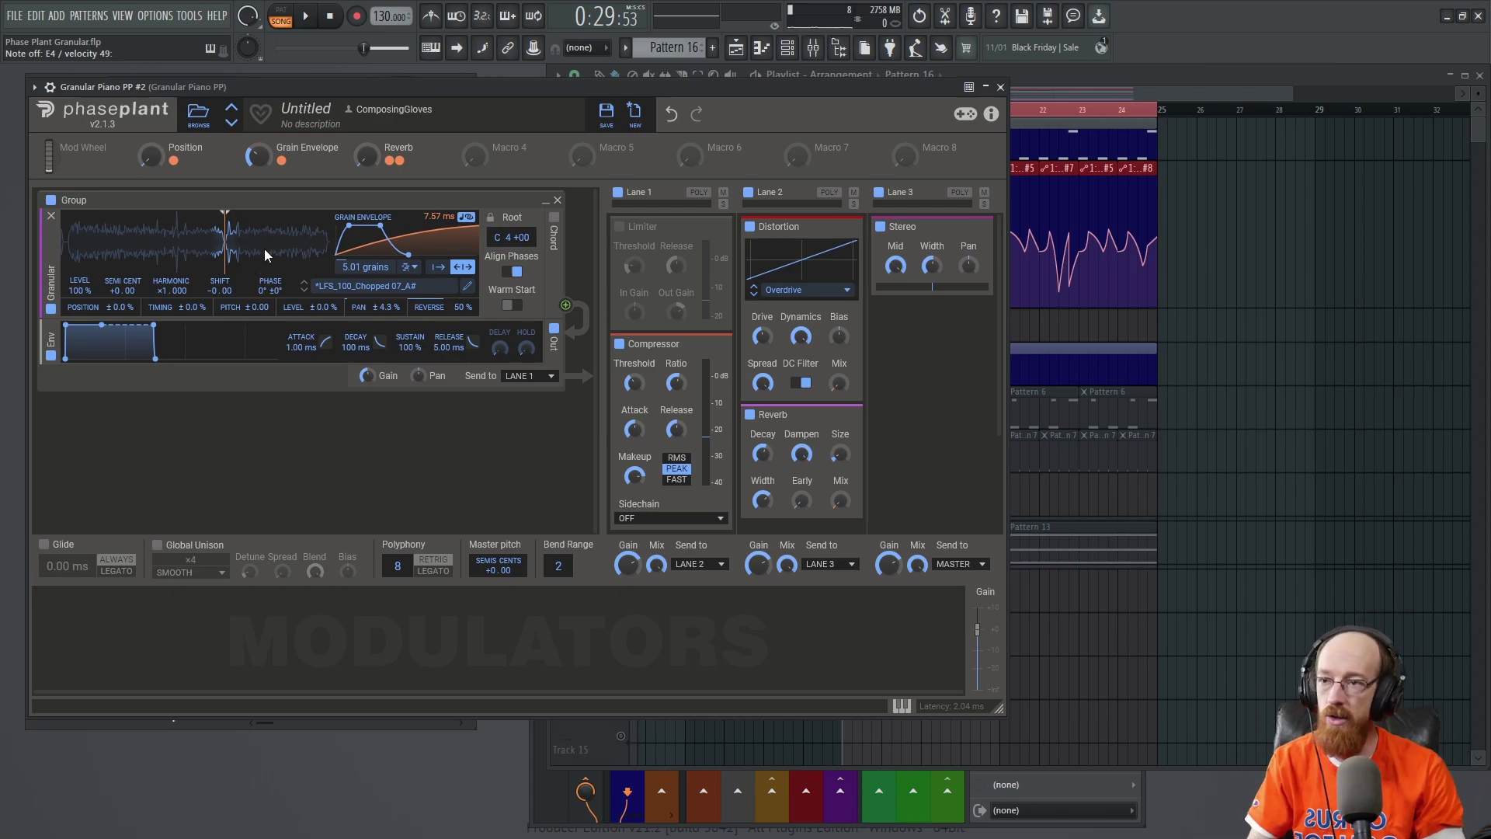
left_click(1001, 87)
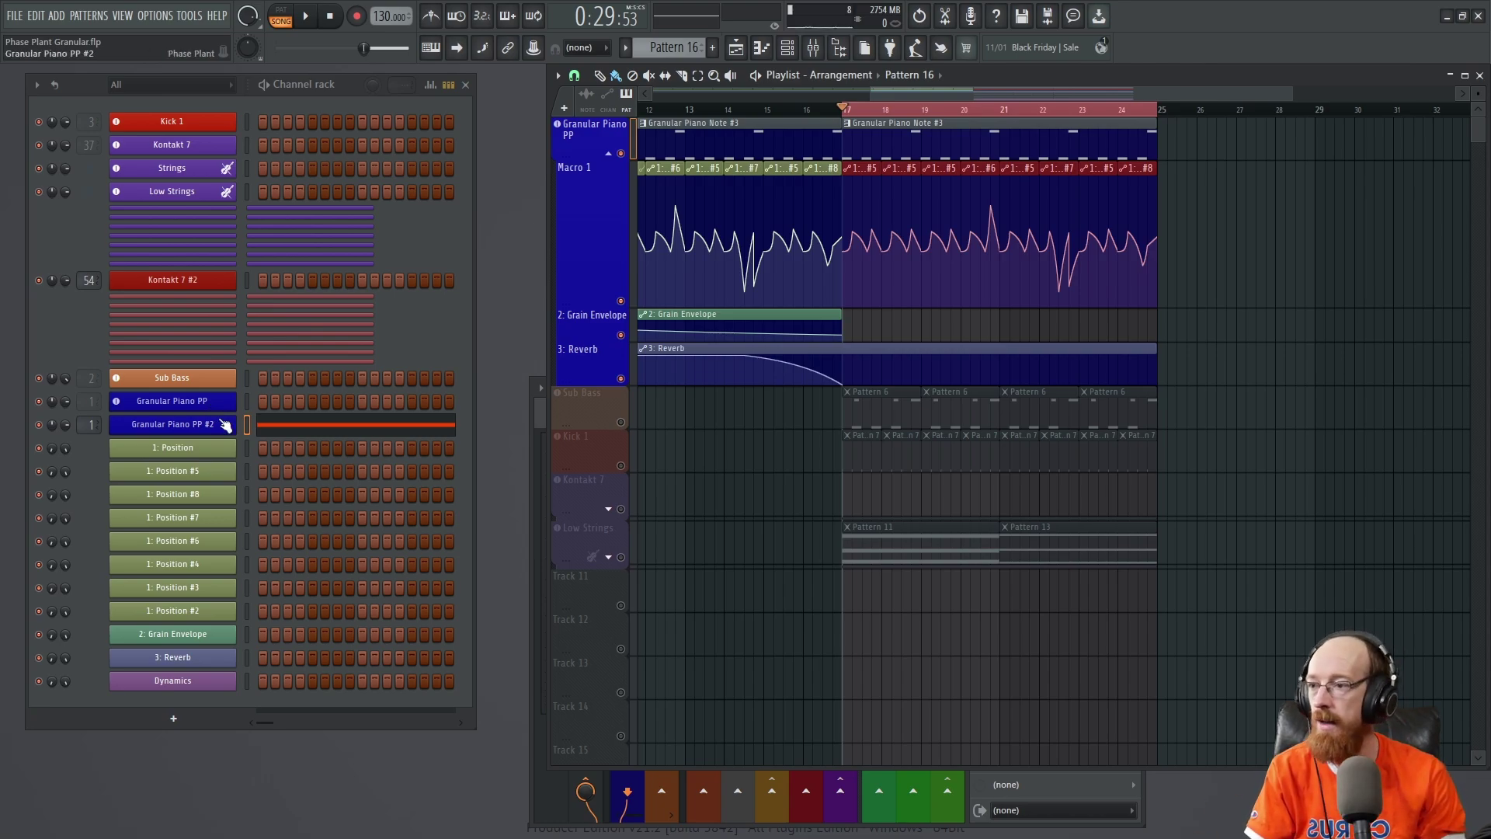
Open the original Granular Piano PP and select its C4 and C5 notes in the piano roll.
left_click(889, 132)
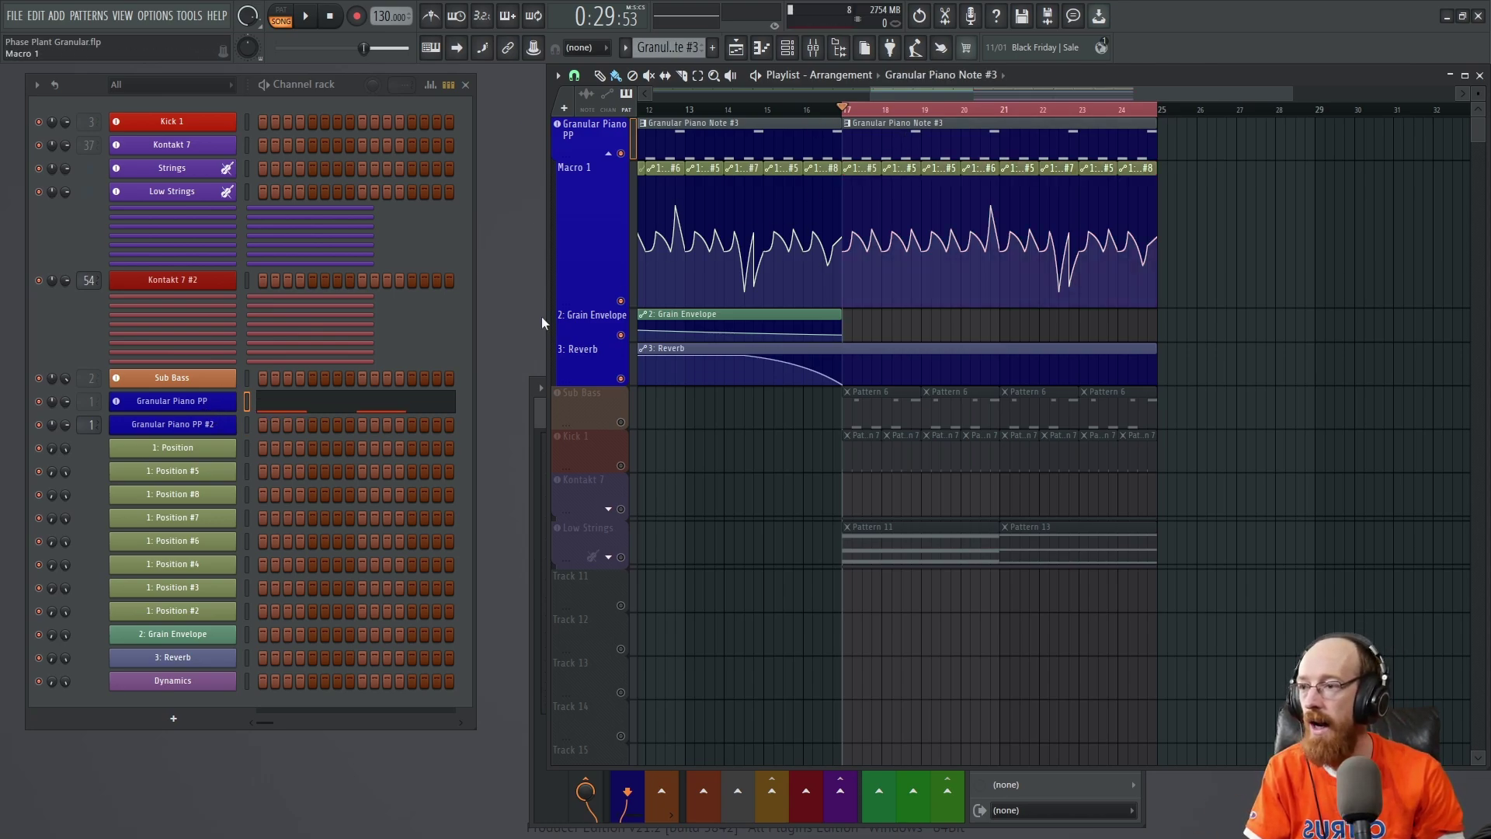
left_click(220, 399)
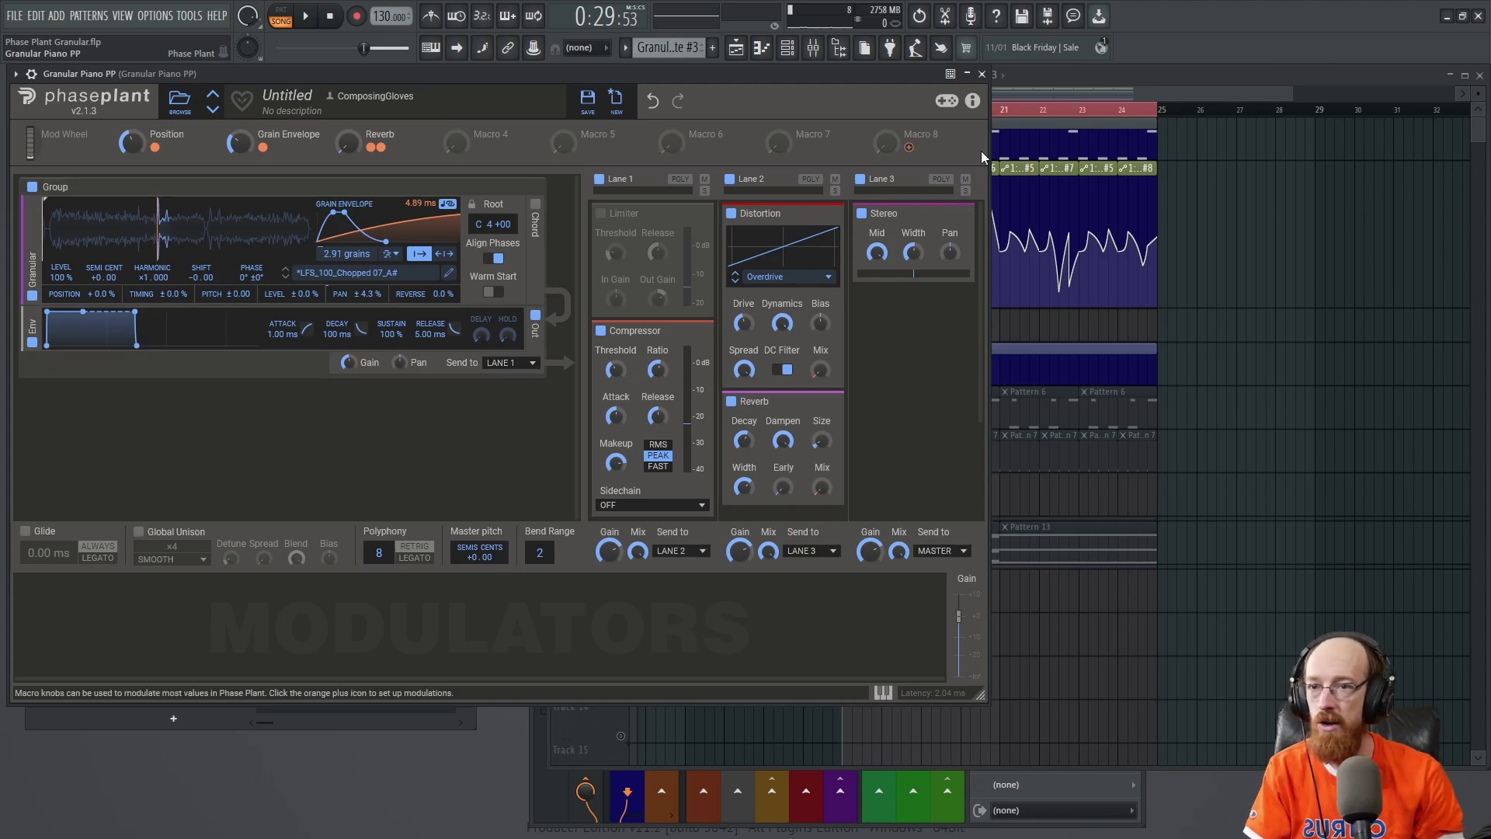
key("F5")
key("F7")
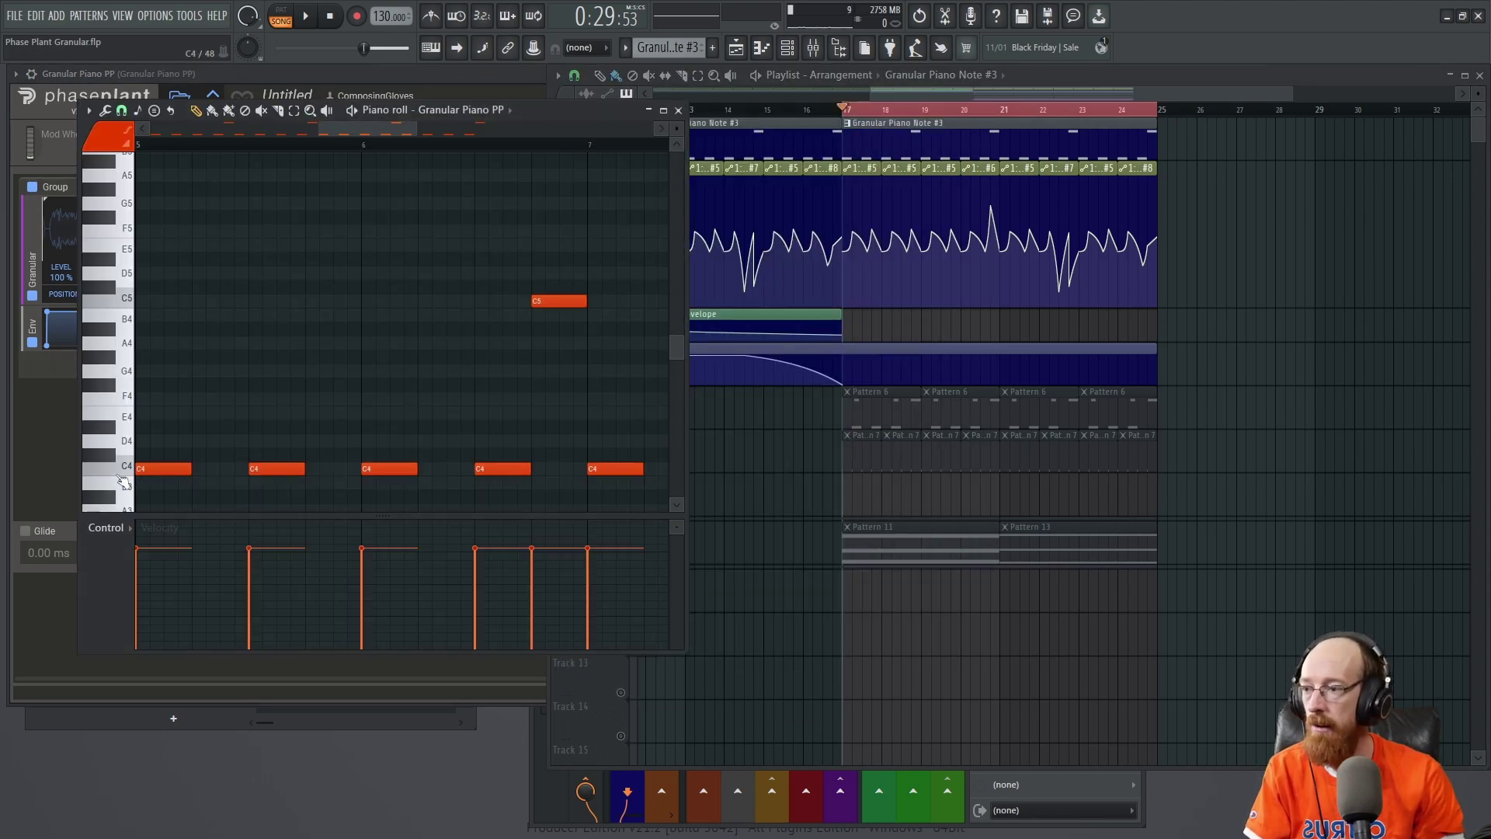
left_click(109, 468)
left_click(116, 302)
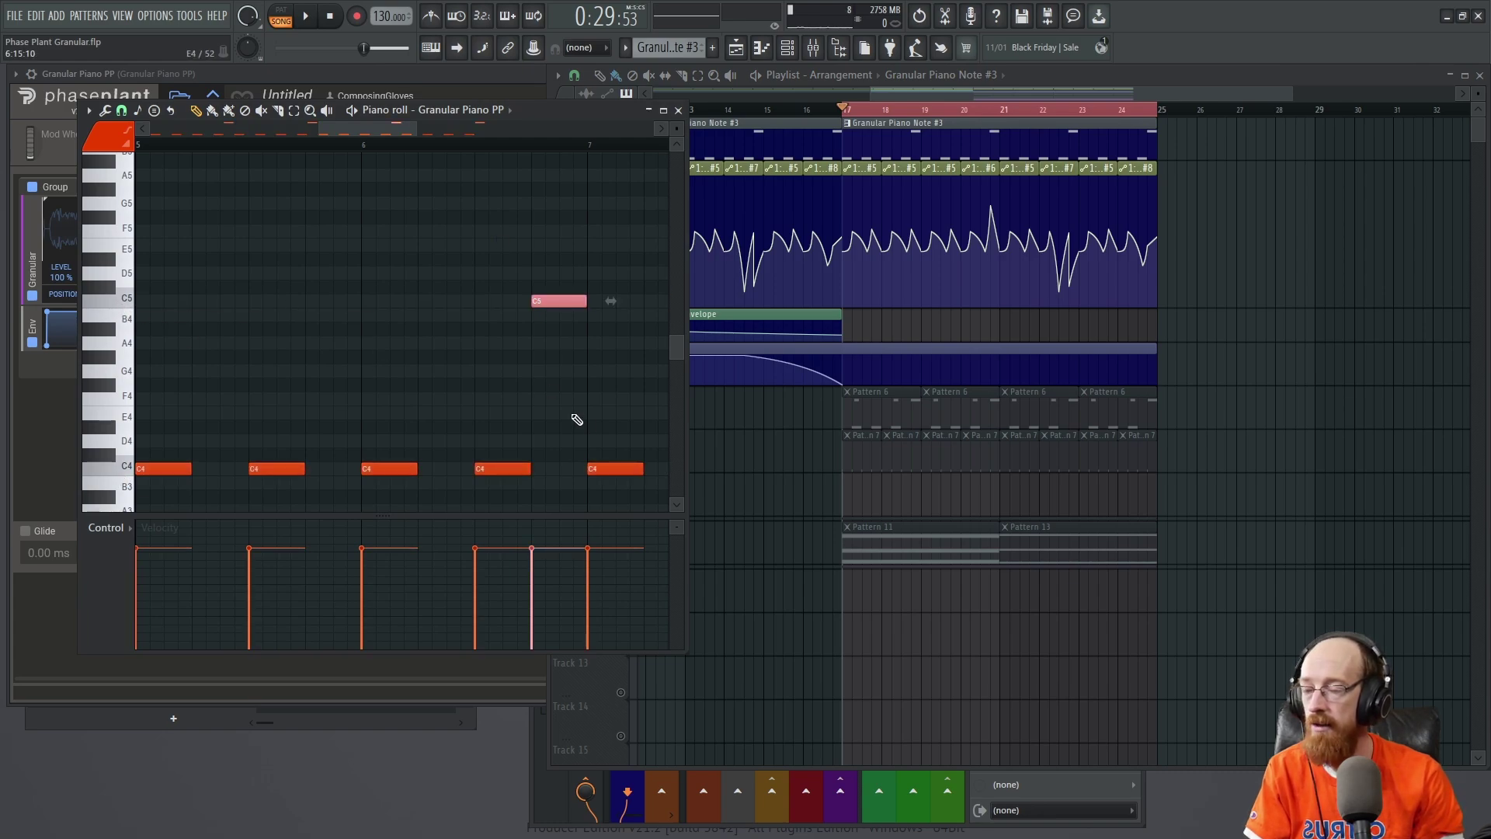
scroll(497, 399, "down", 4)
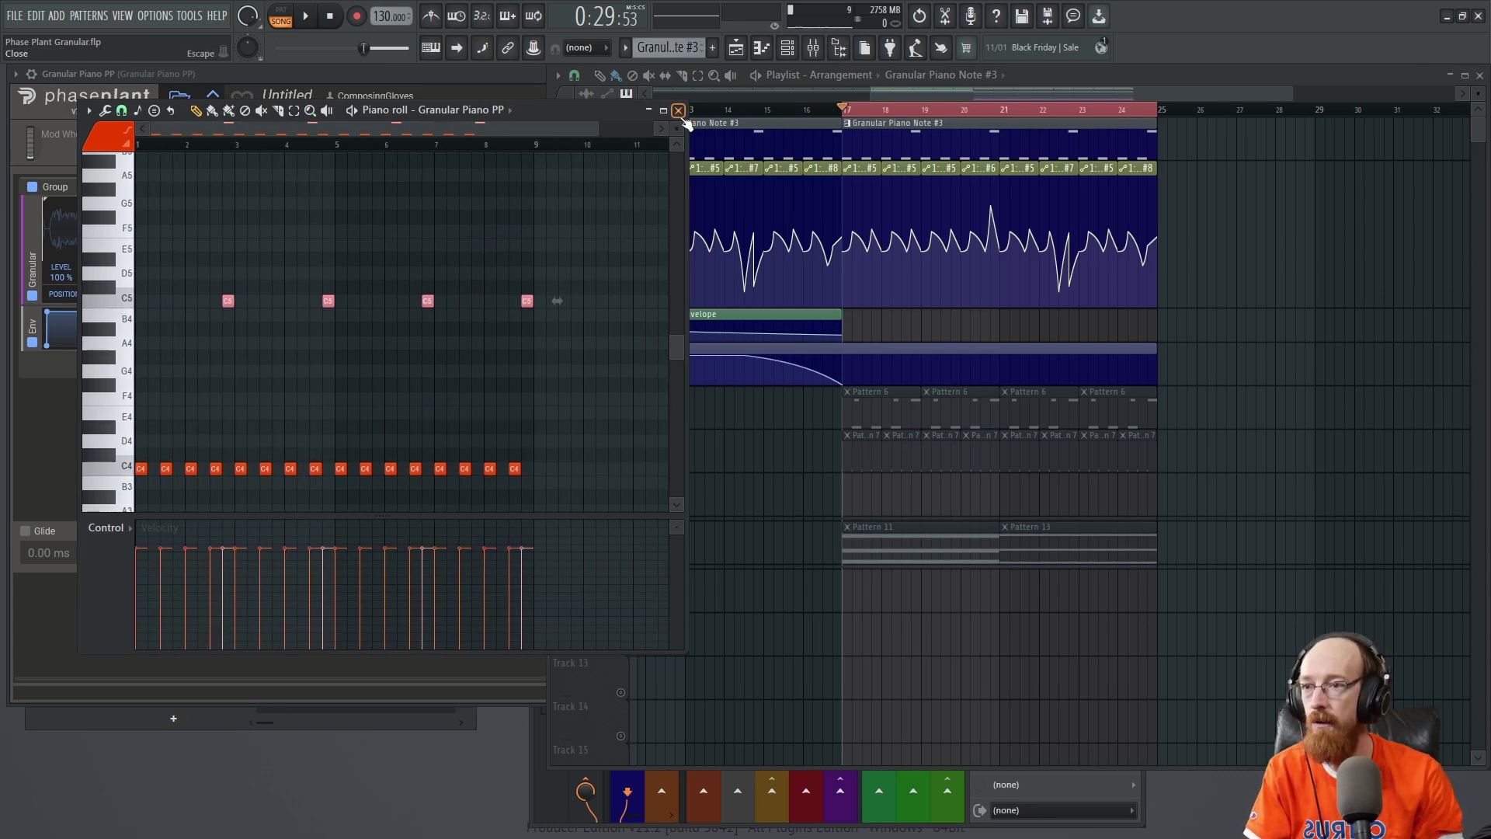
left_click(678, 110)
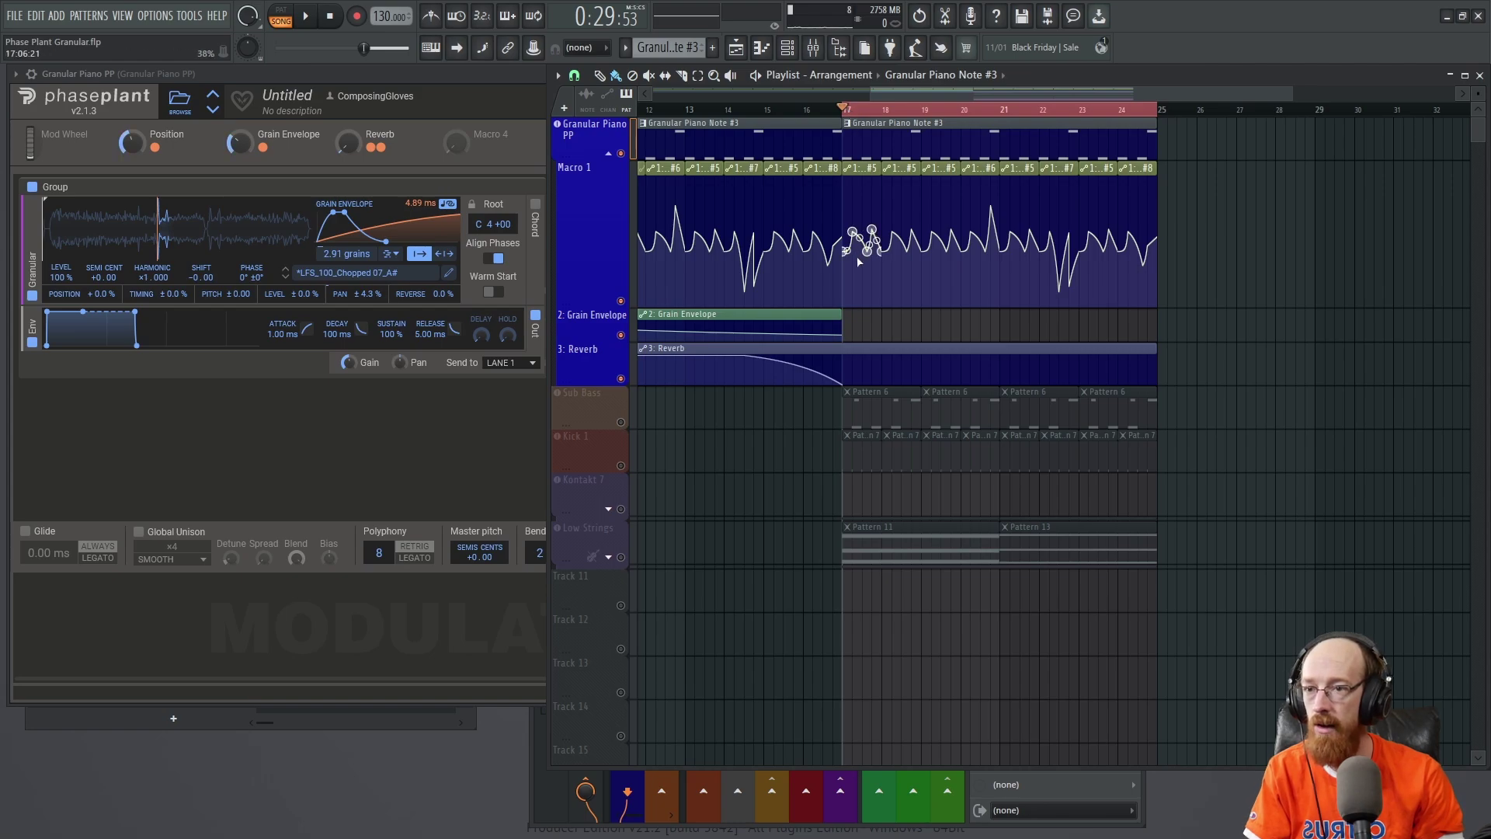
scroll(855, 250, "up", 5)
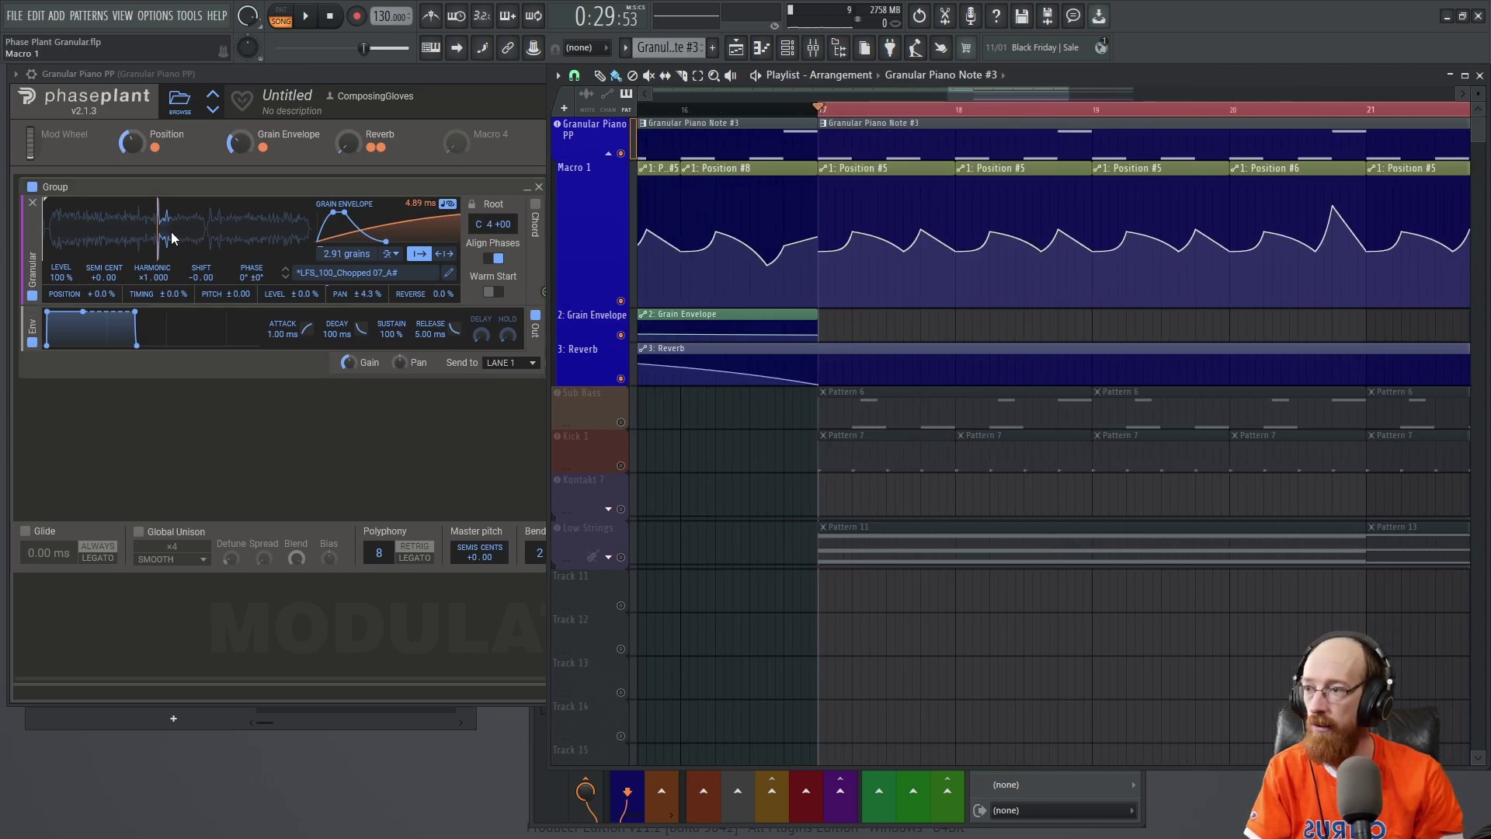
key("space")
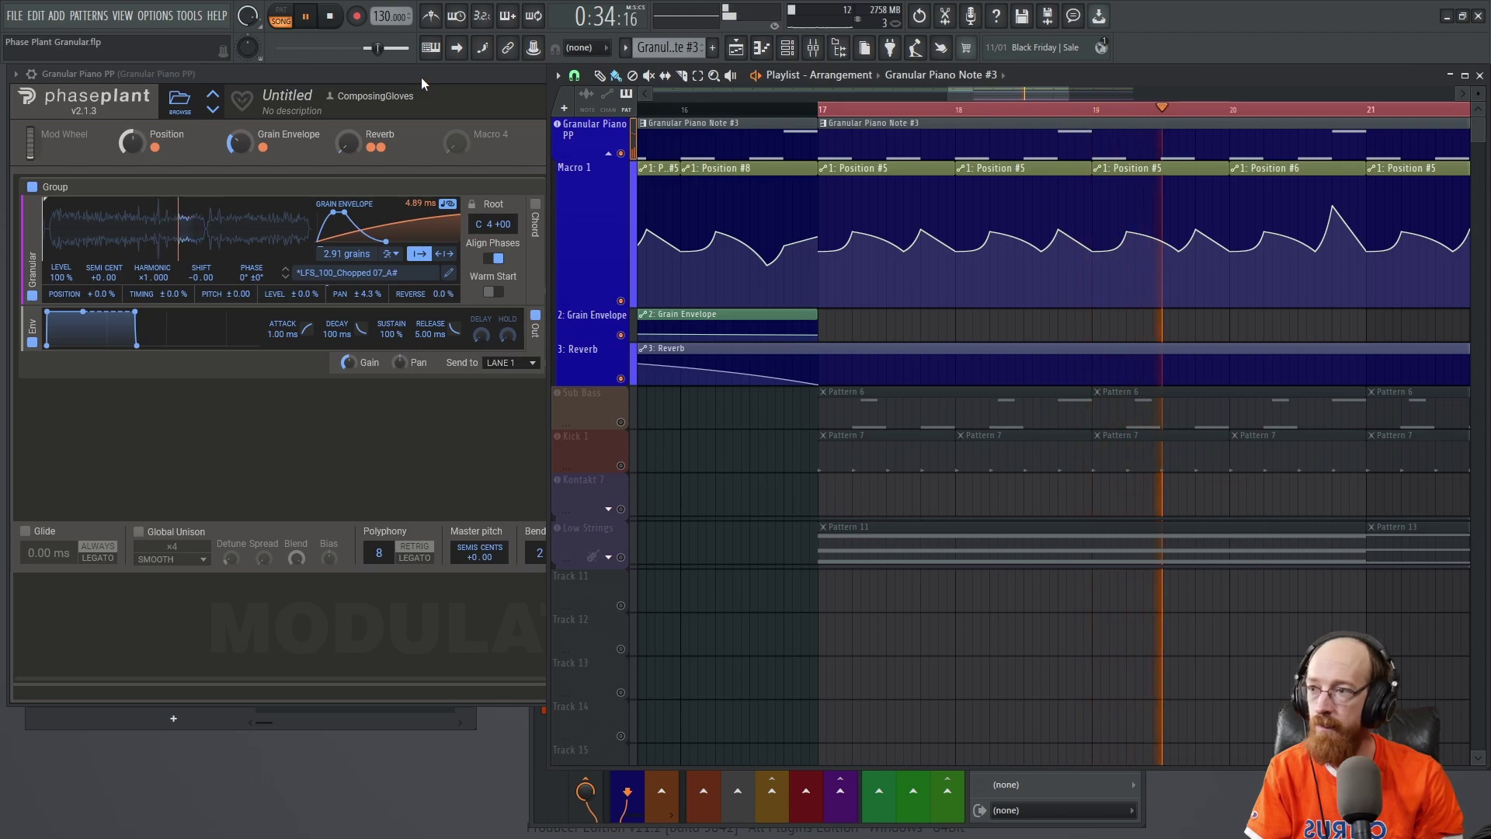
key("space")
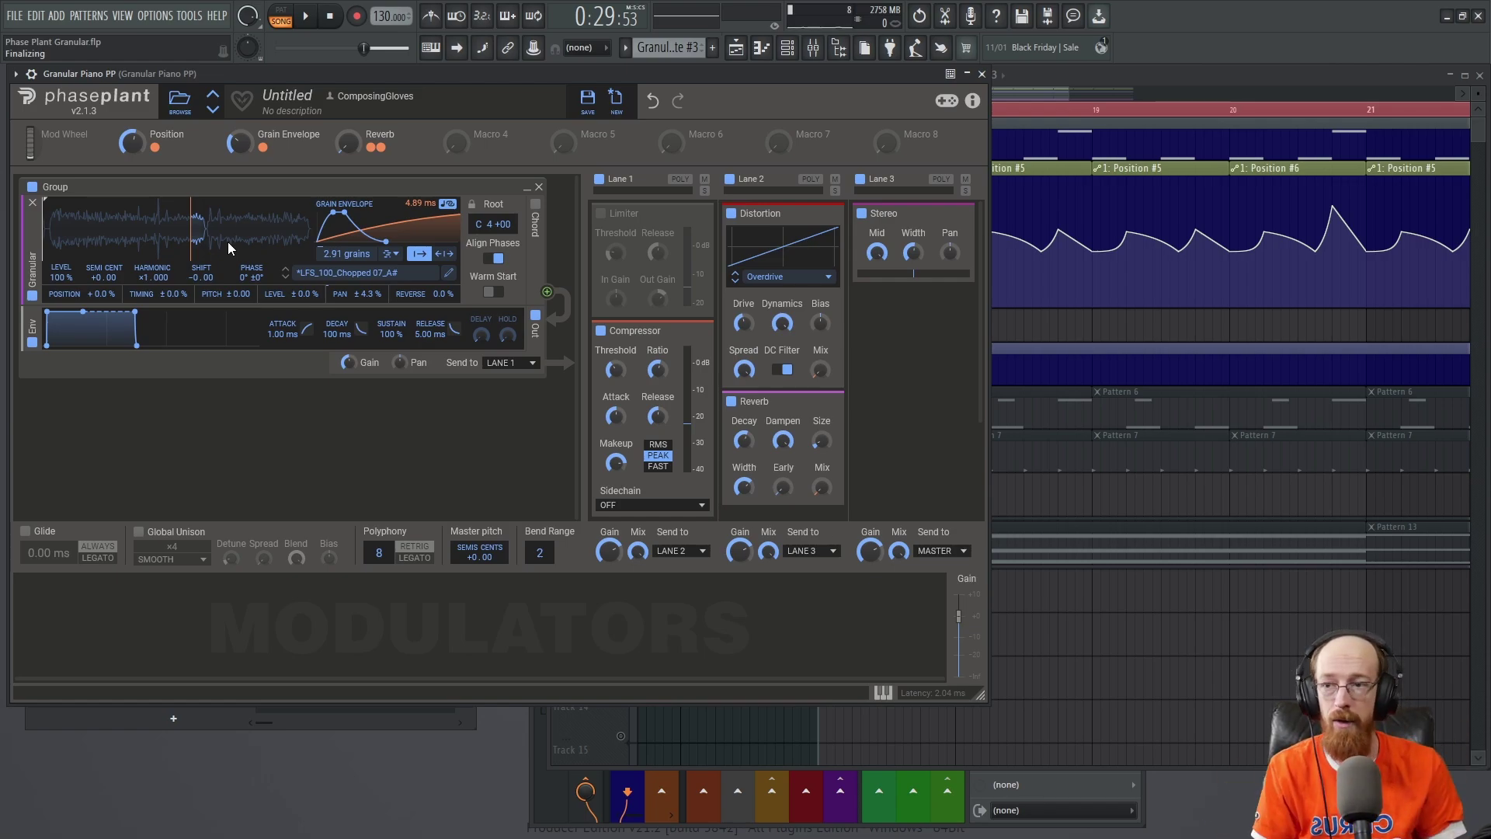
left_click(1195, 70)
scroll(1255, 194, "right", 5)
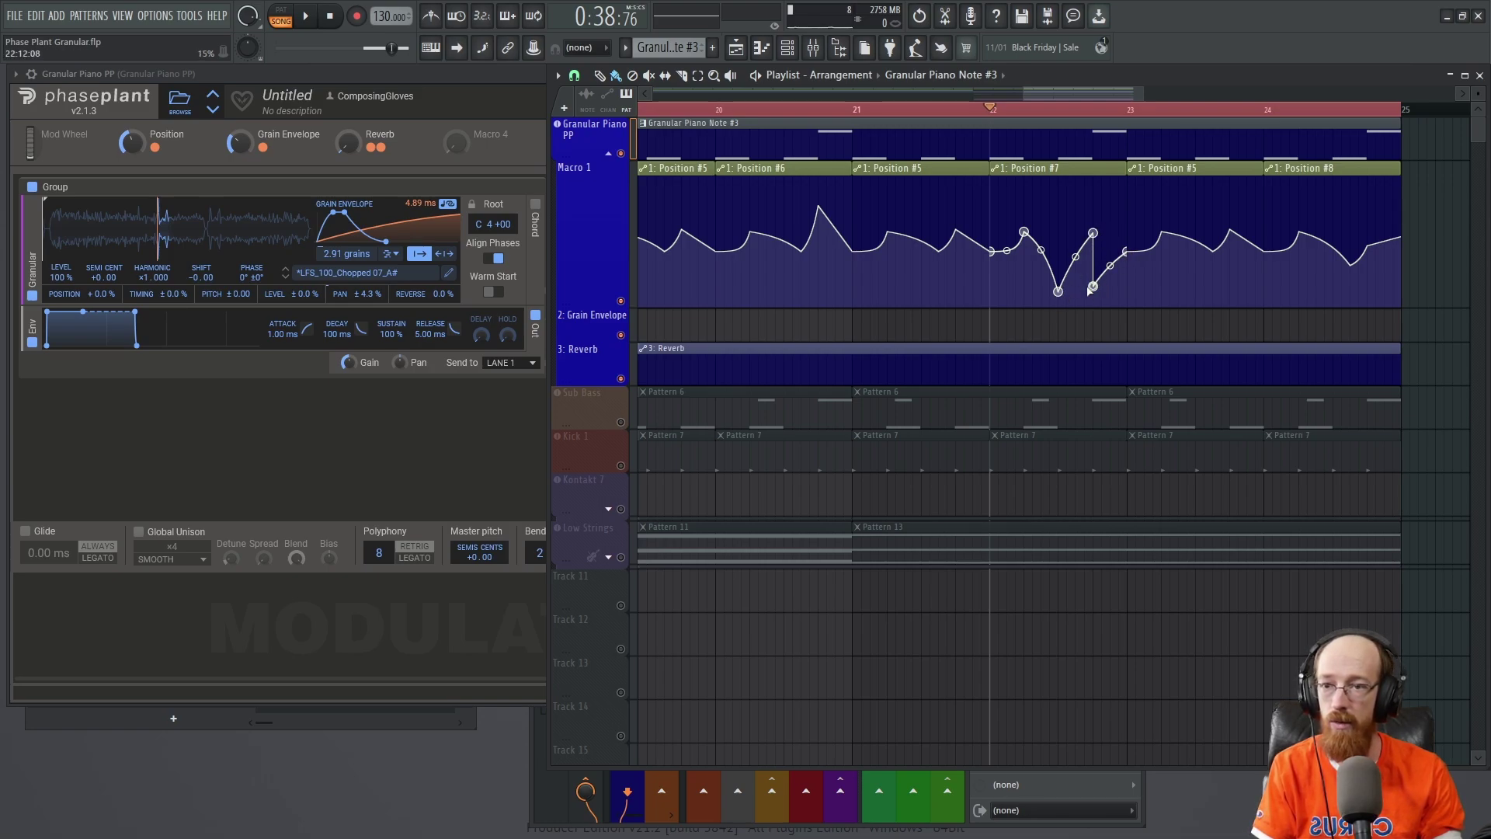
key("space")
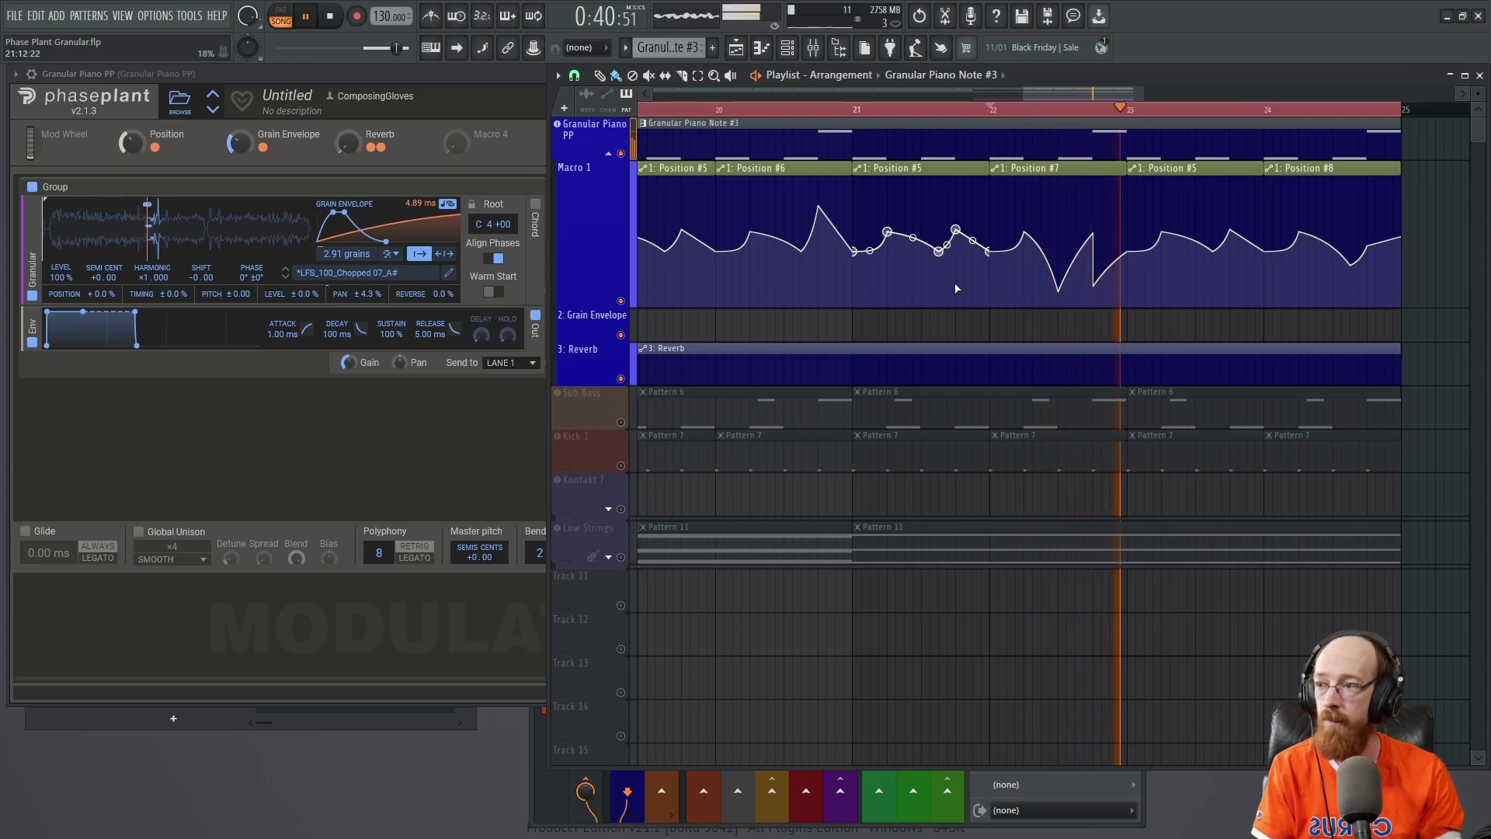
key("space")
key("space")
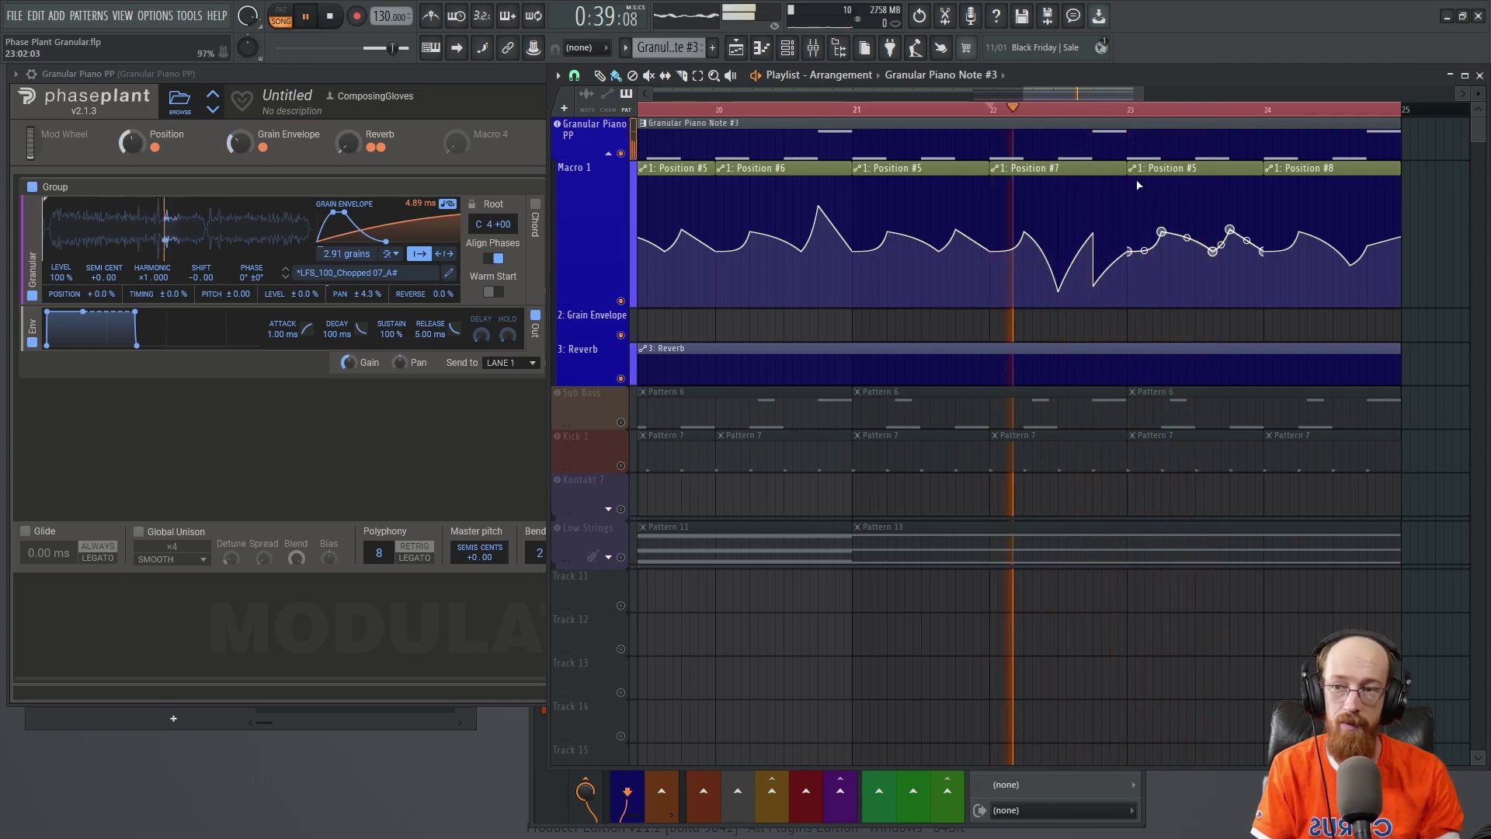
key("space")
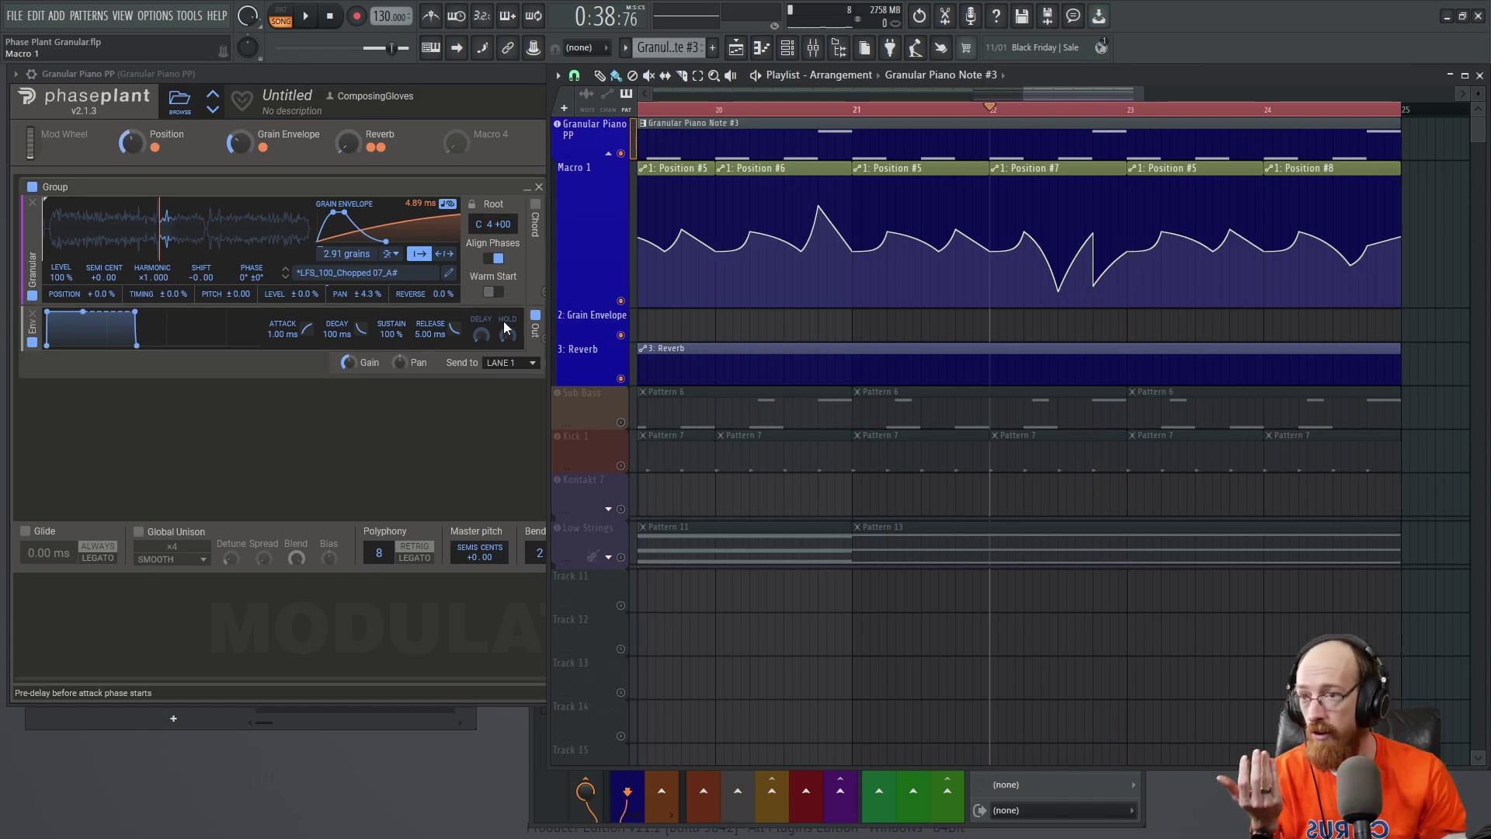
left_click_drag(815, 332, 1305, 326)
scroll(875, 118, "down", 6)
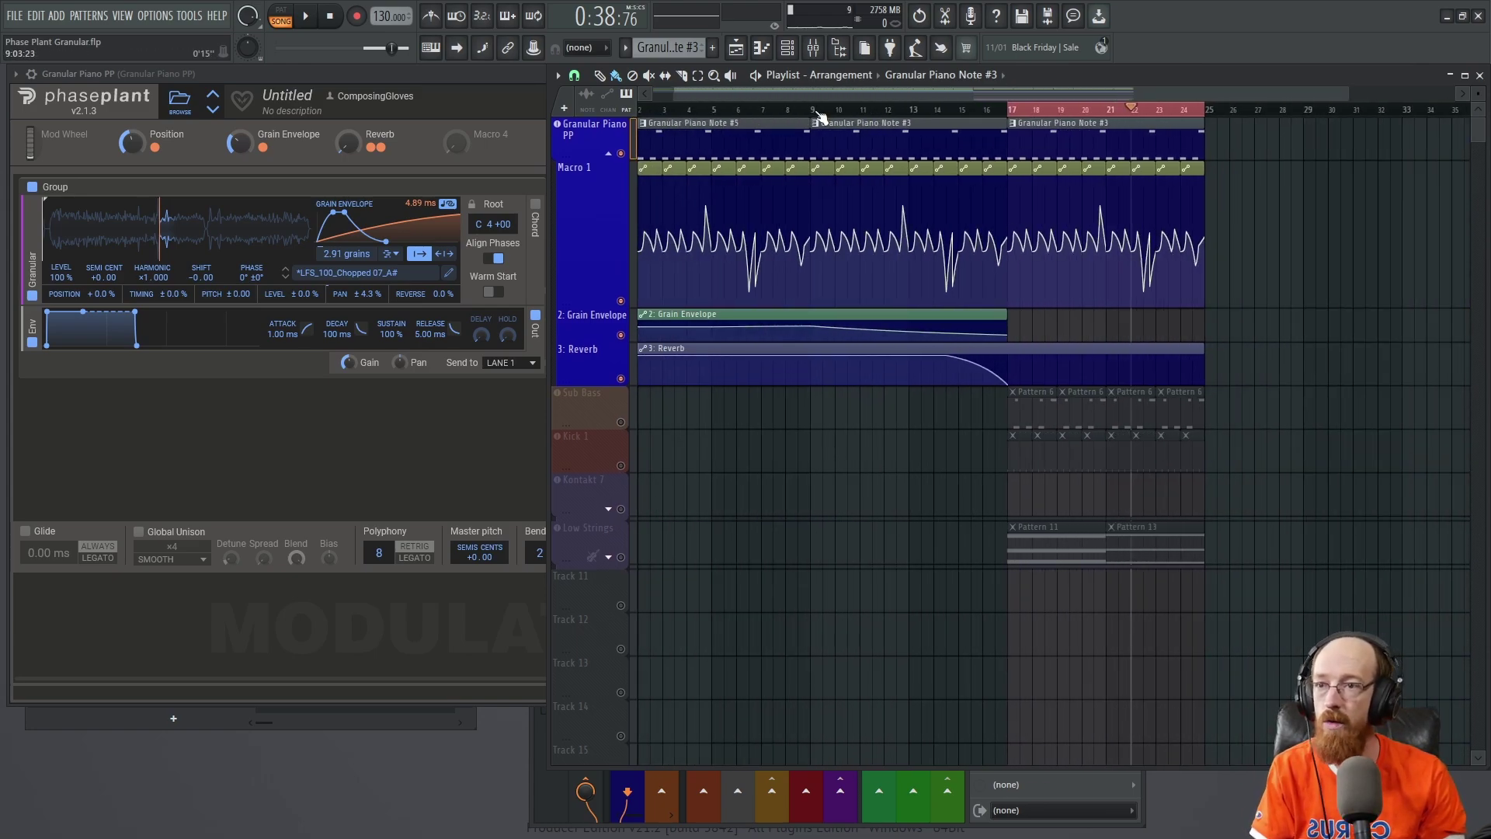
Set the song position near bar 8, play the arrangement, and leave Phase Plant's full window in front.
left_click(803, 110)
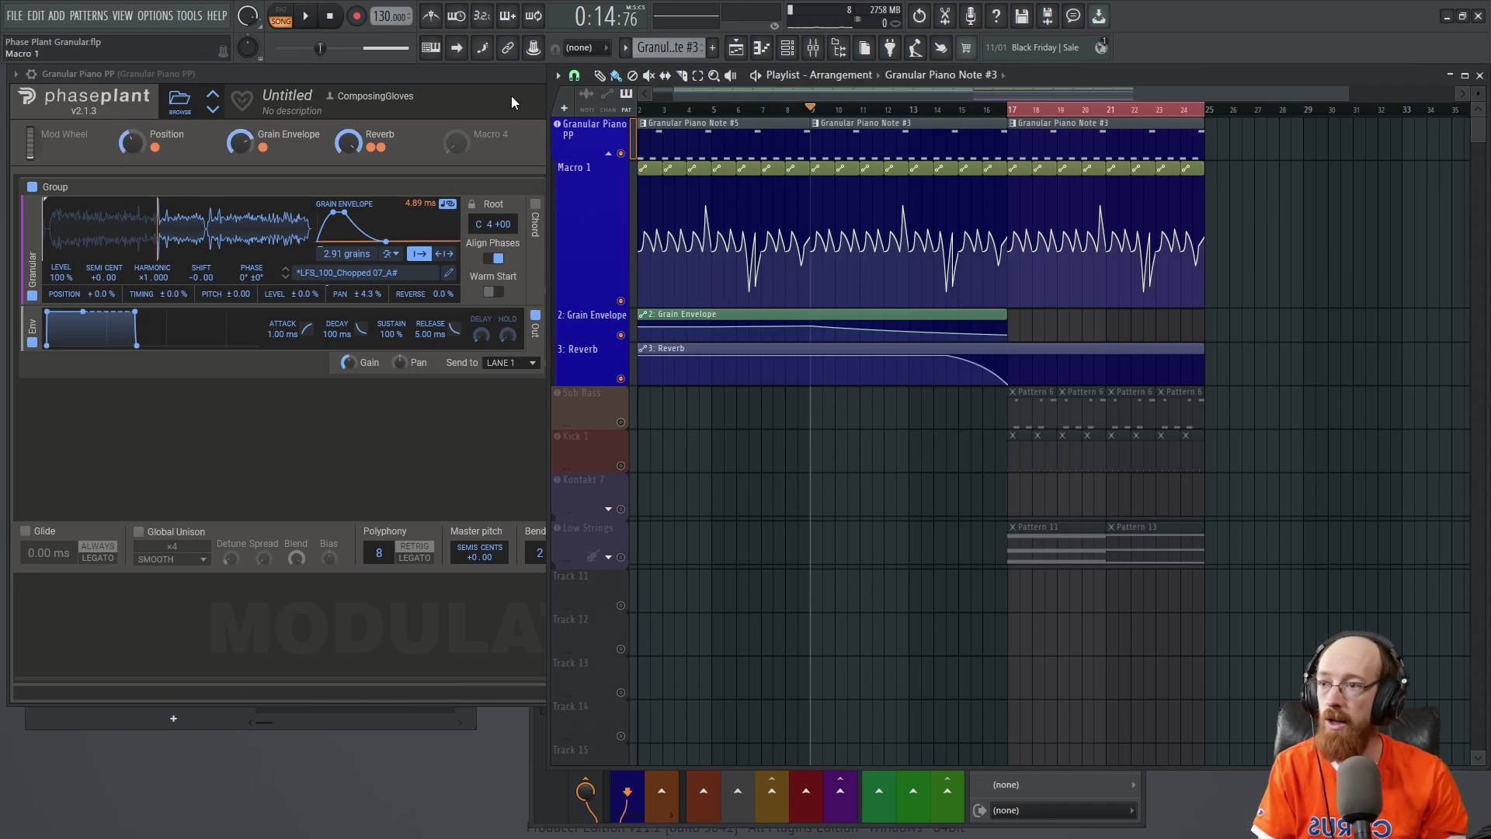
left_click(517, 72)
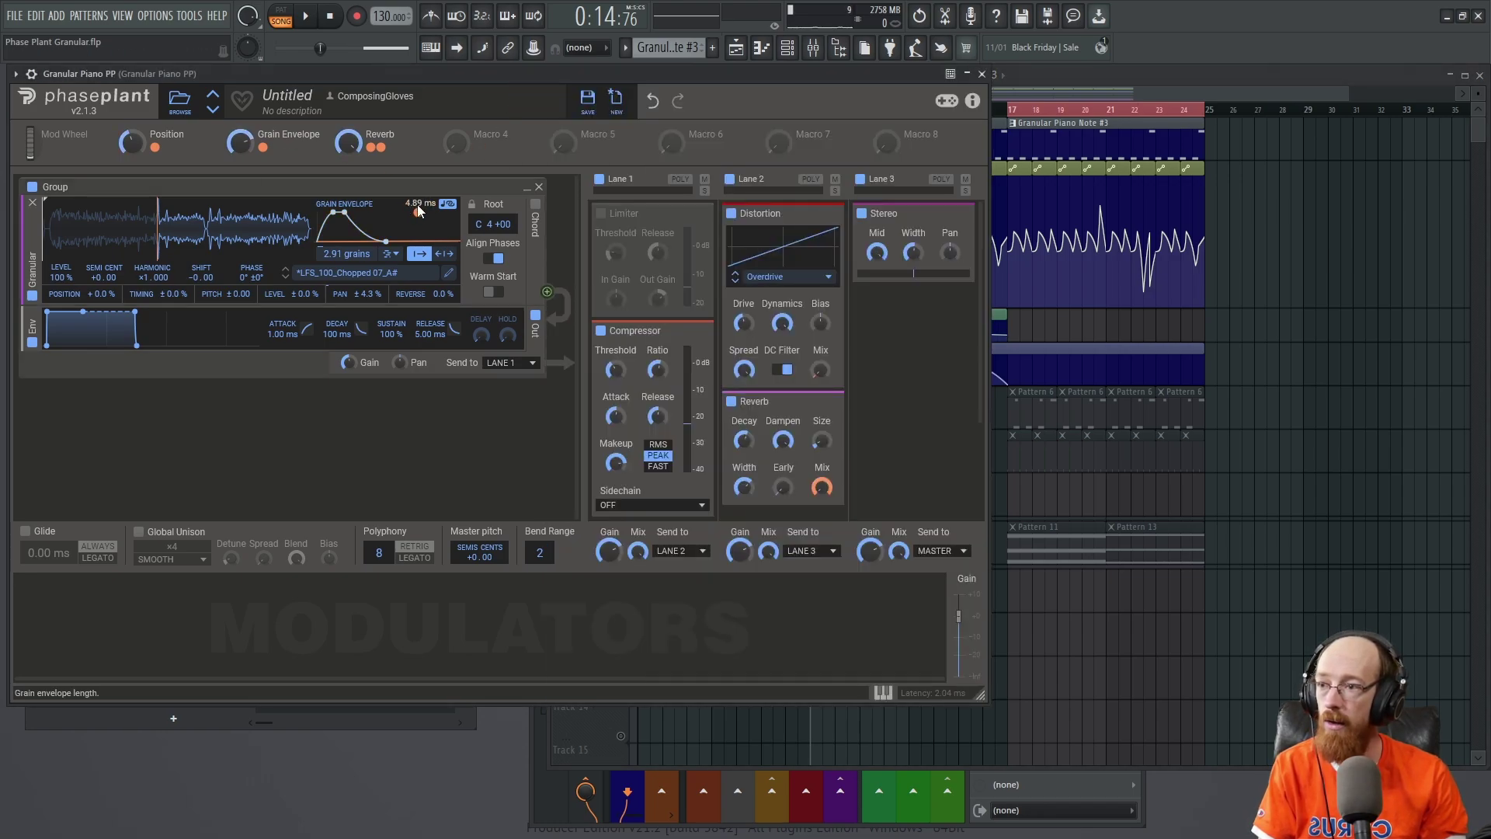
left_click(1087, 82)
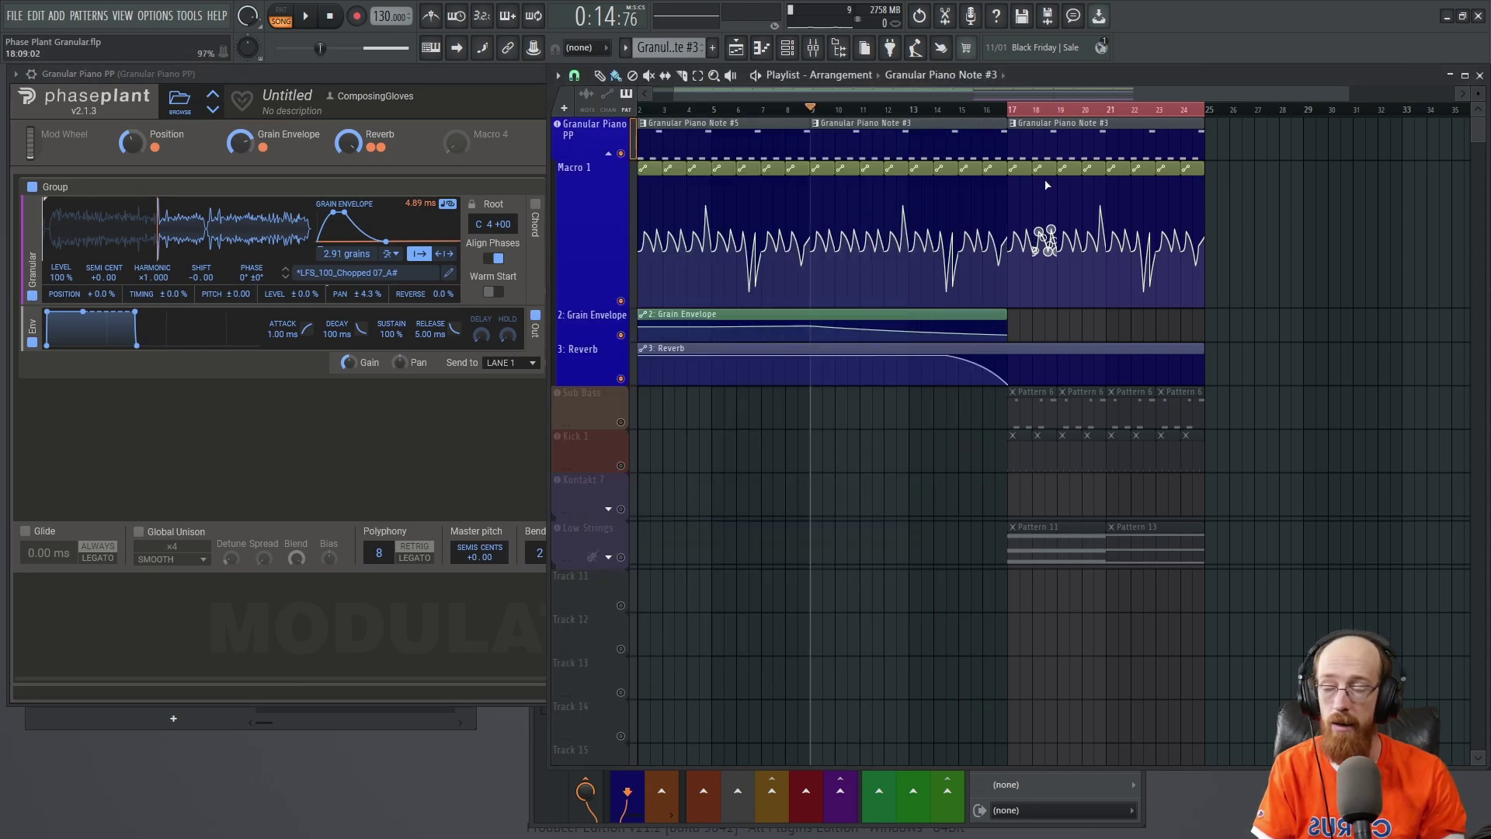
key("space")
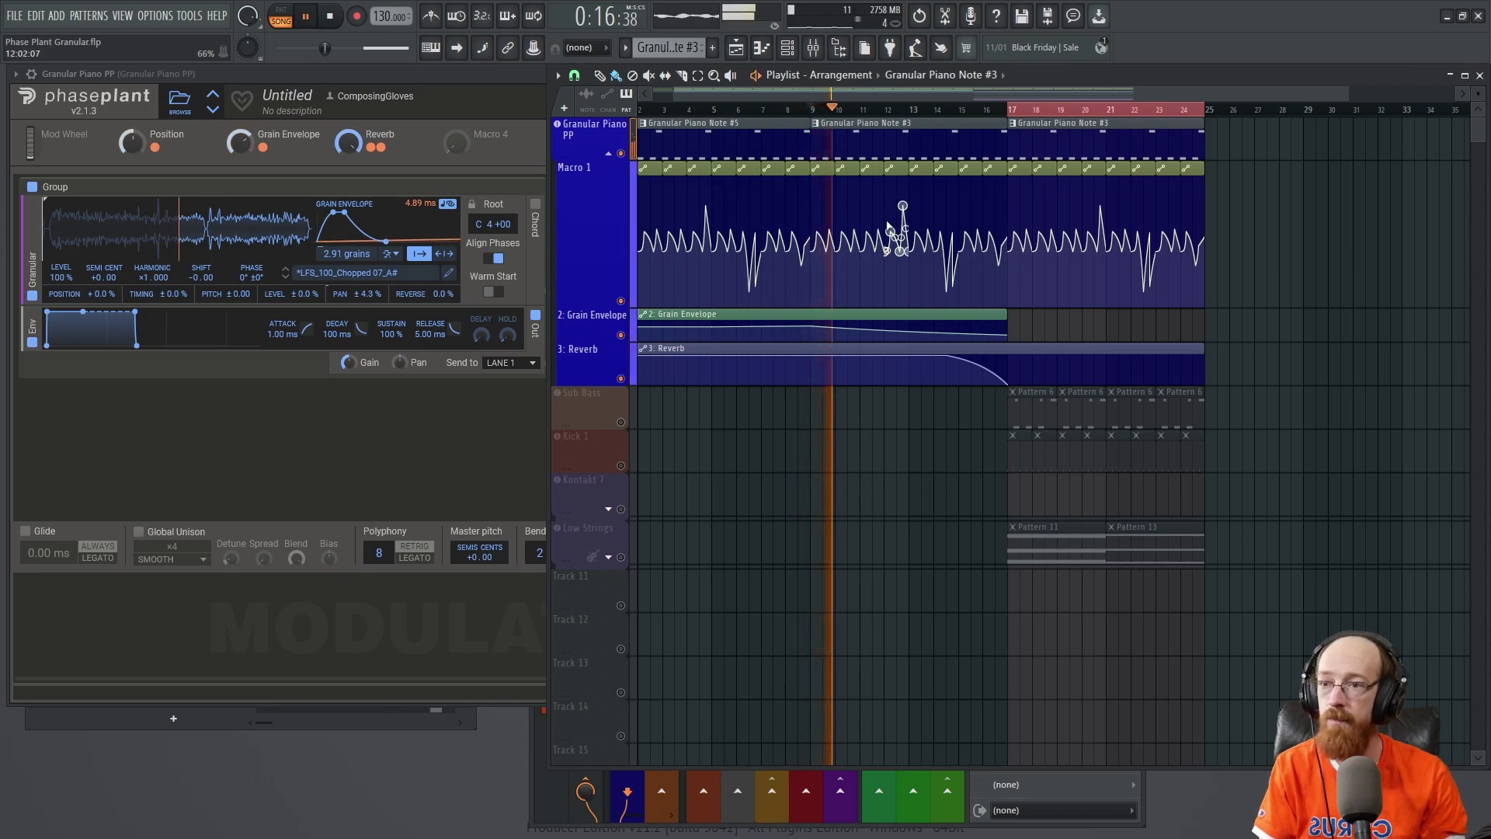
left_click(475, 70)
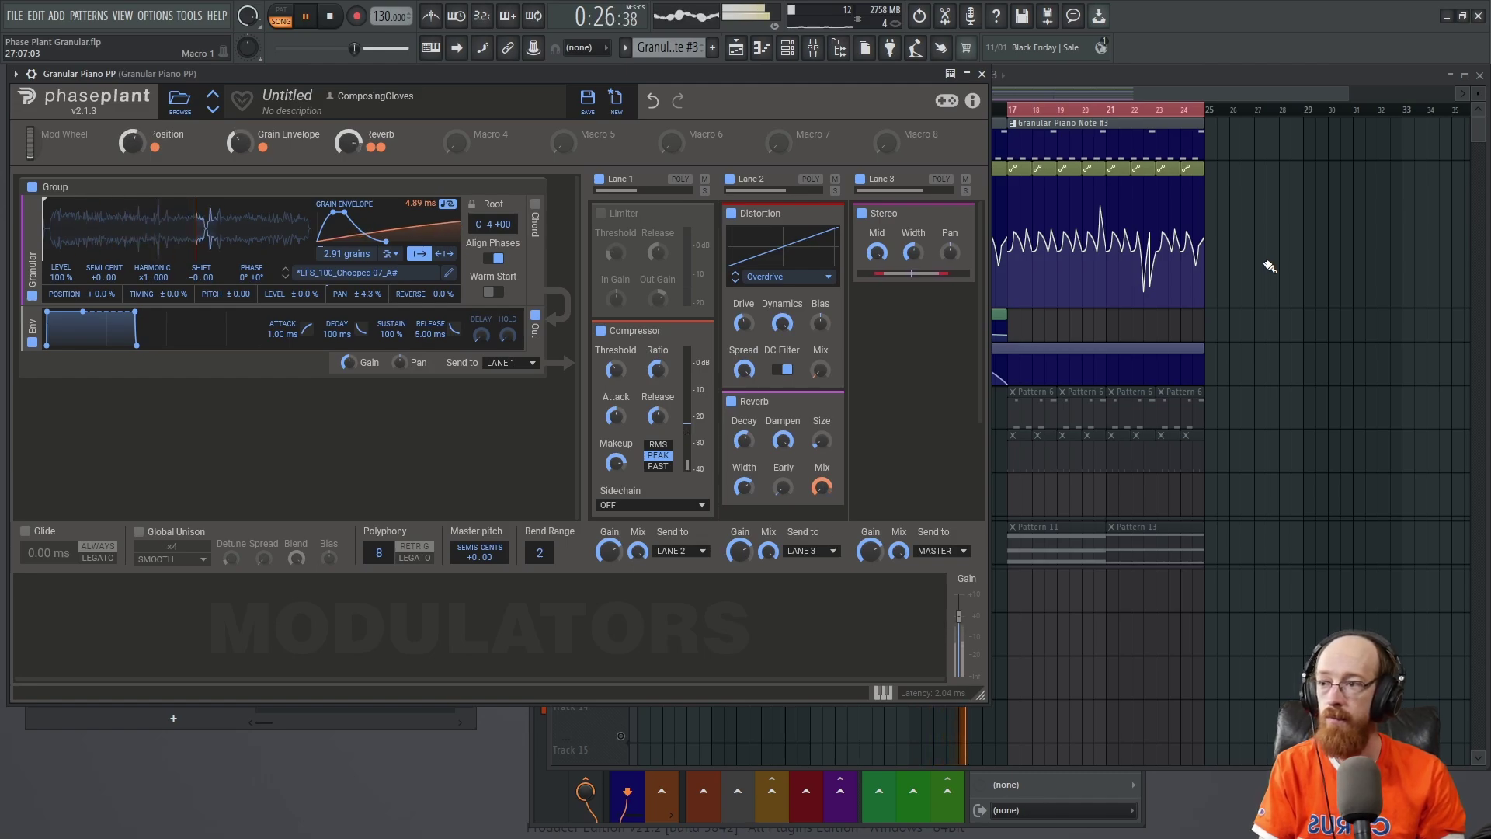
left_click(1179, 81)
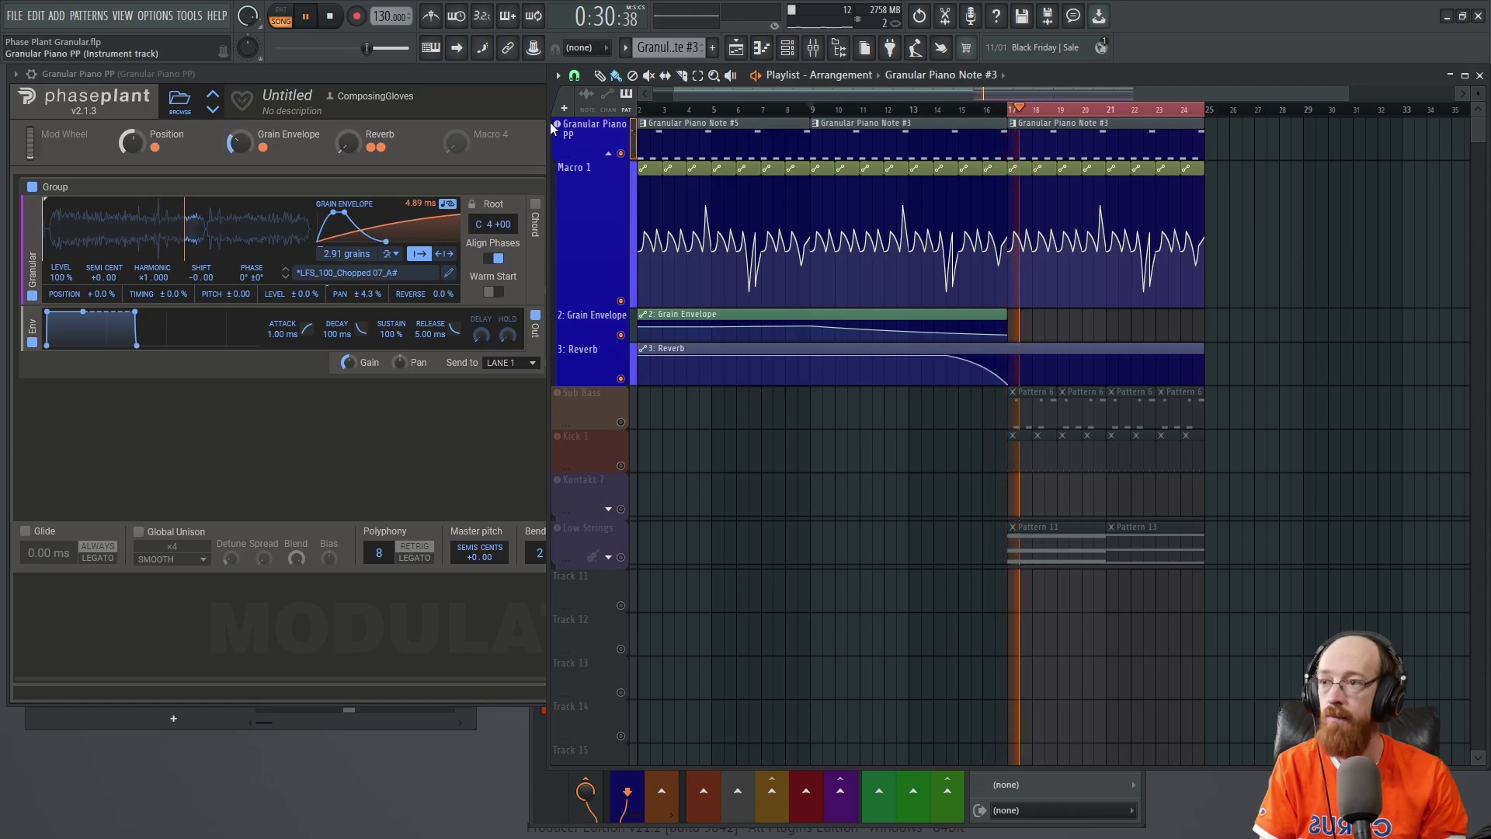
left_click(478, 77)
key("space")
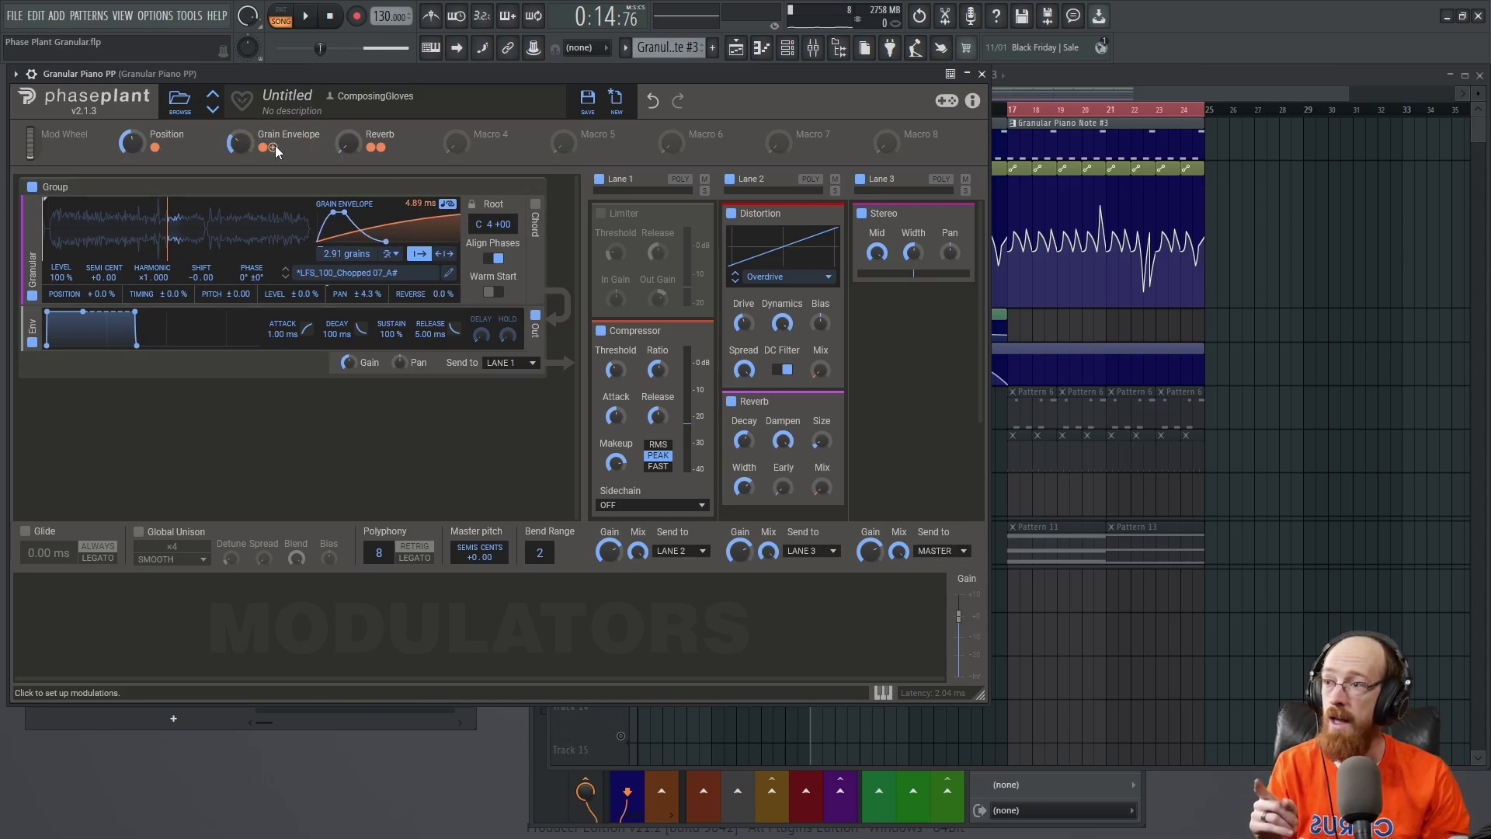
left_click_drag(272, 147, 326, 190)
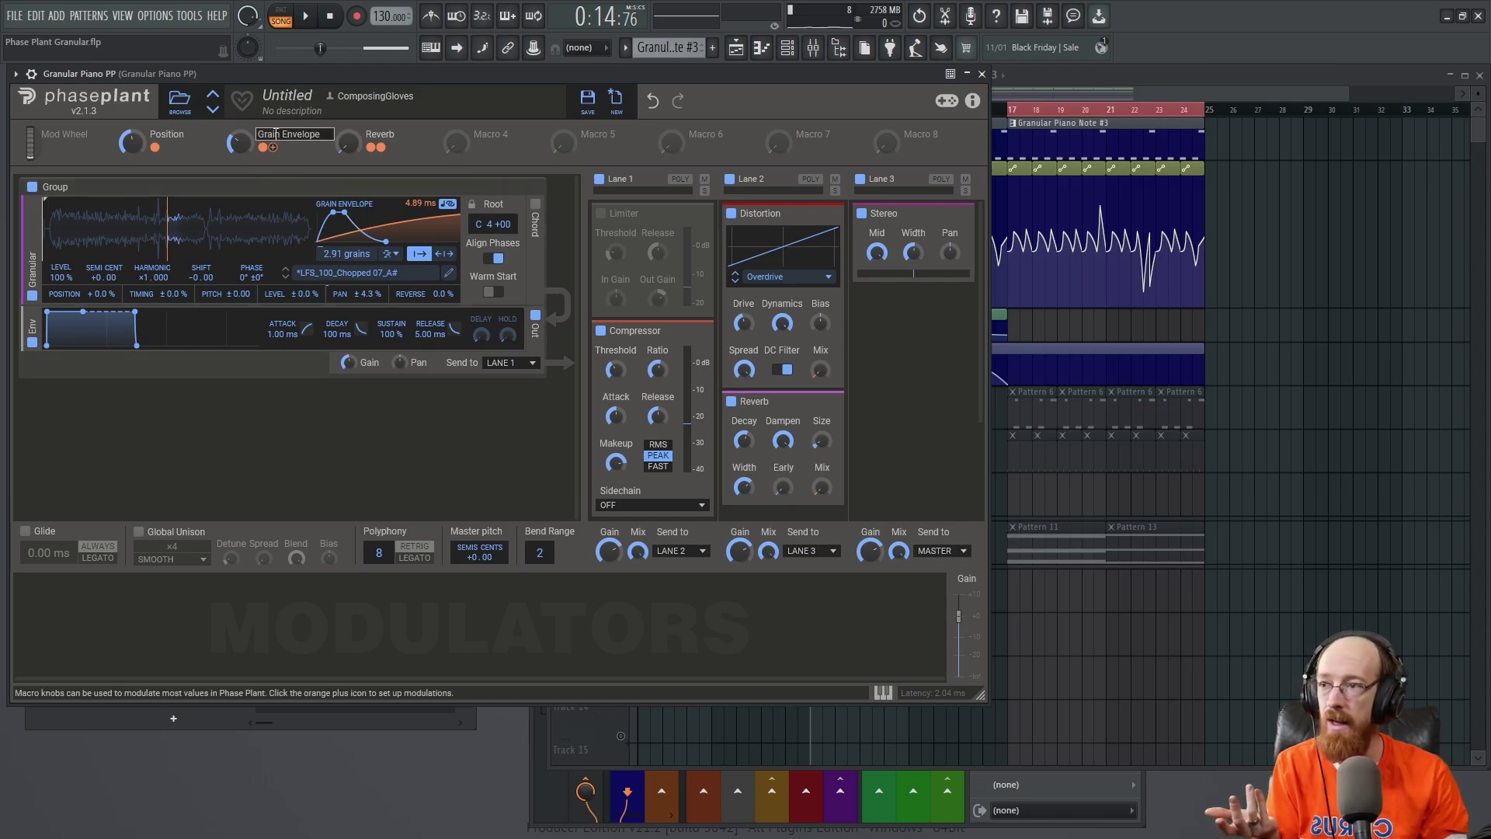
left_click(1129, 90)
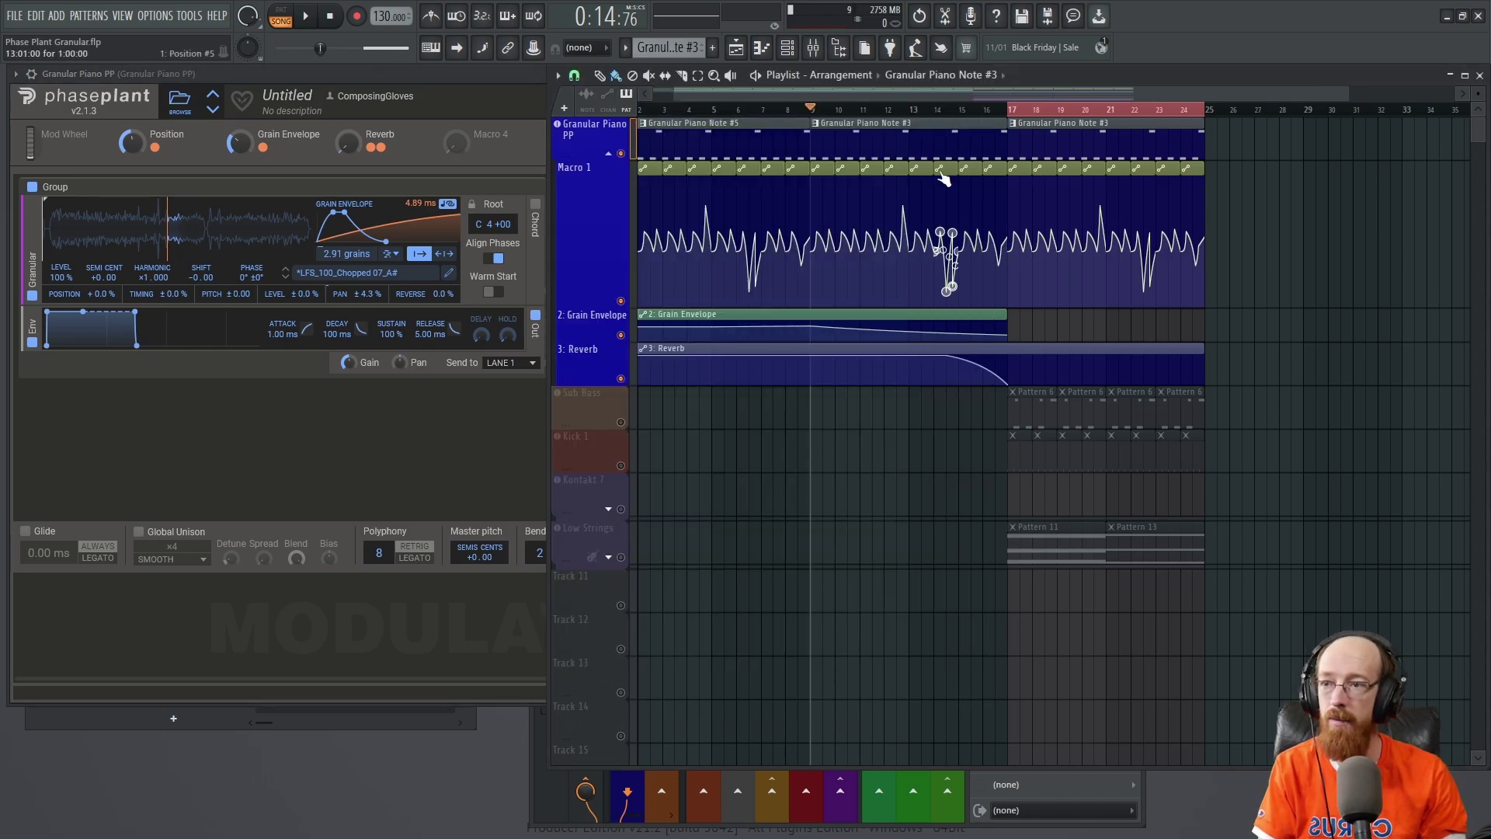
scroll(1038, 239, "up", 4)
scroll(1048, 237, "up", 2)
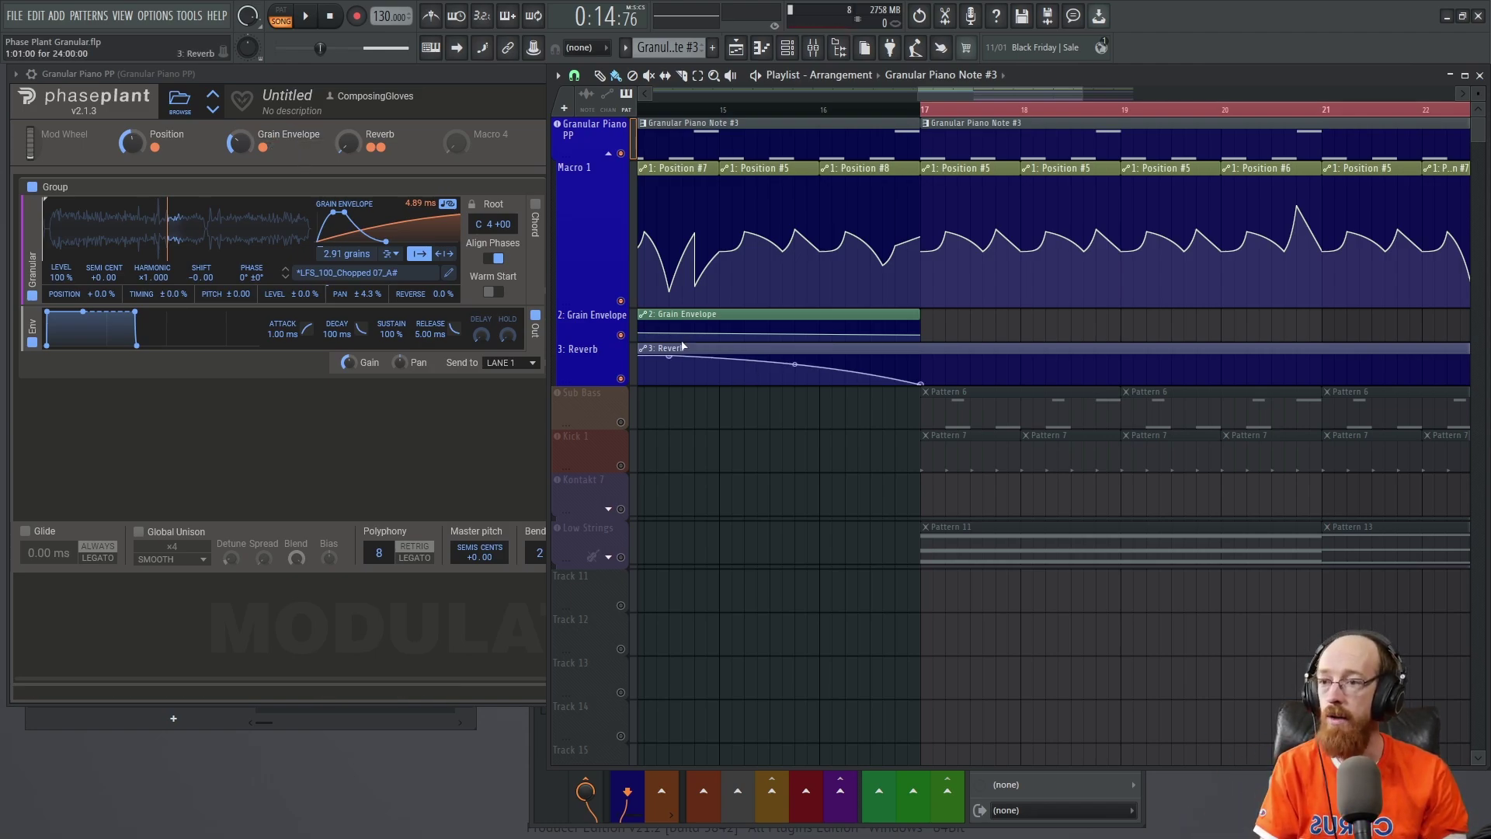
left_click(757, 315)
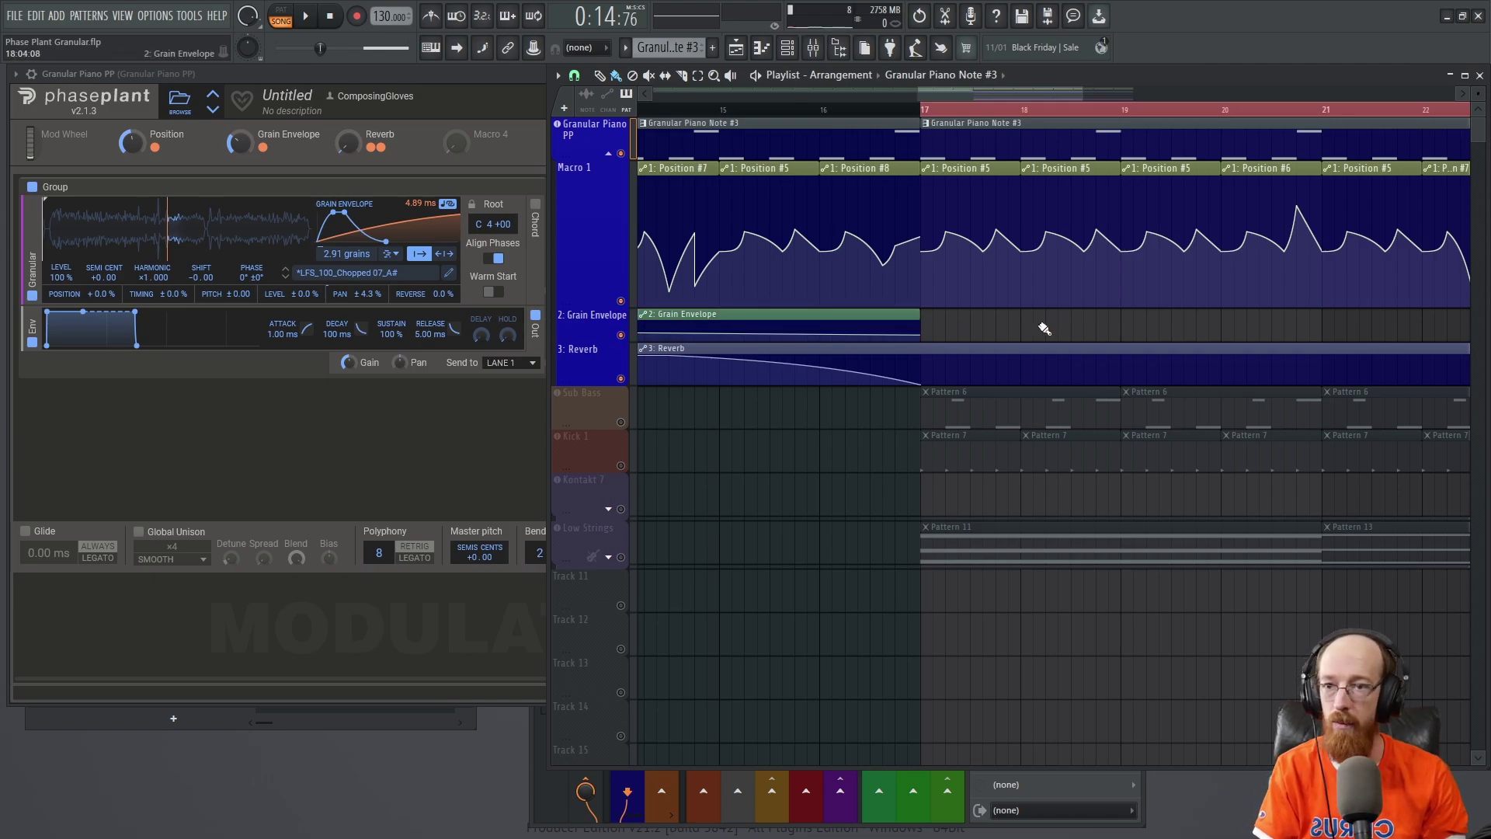
scroll(999, 323, "down", 3, "ctrl")
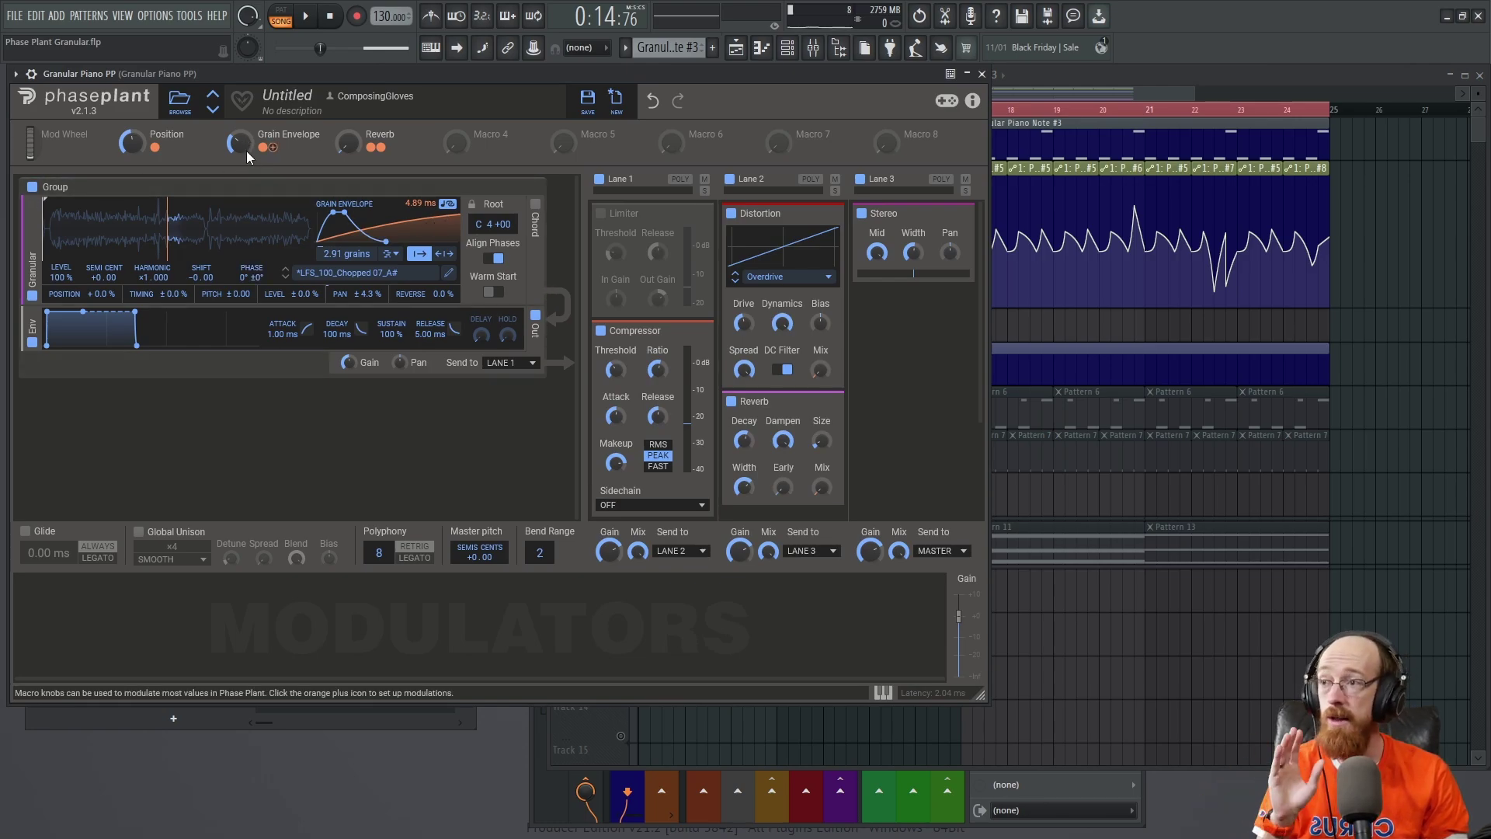
left_click(272, 148)
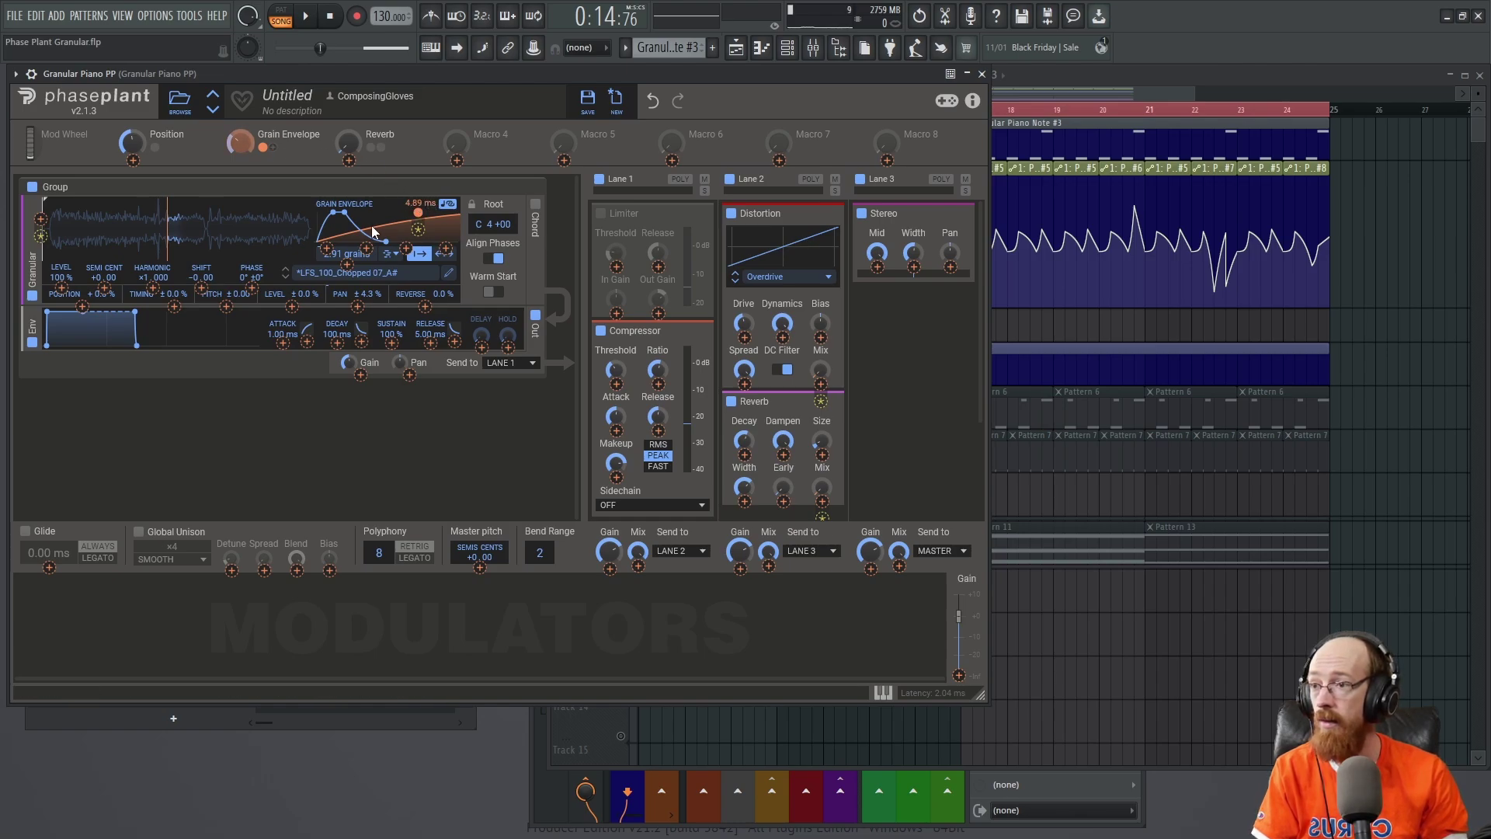
left_click(271, 148)
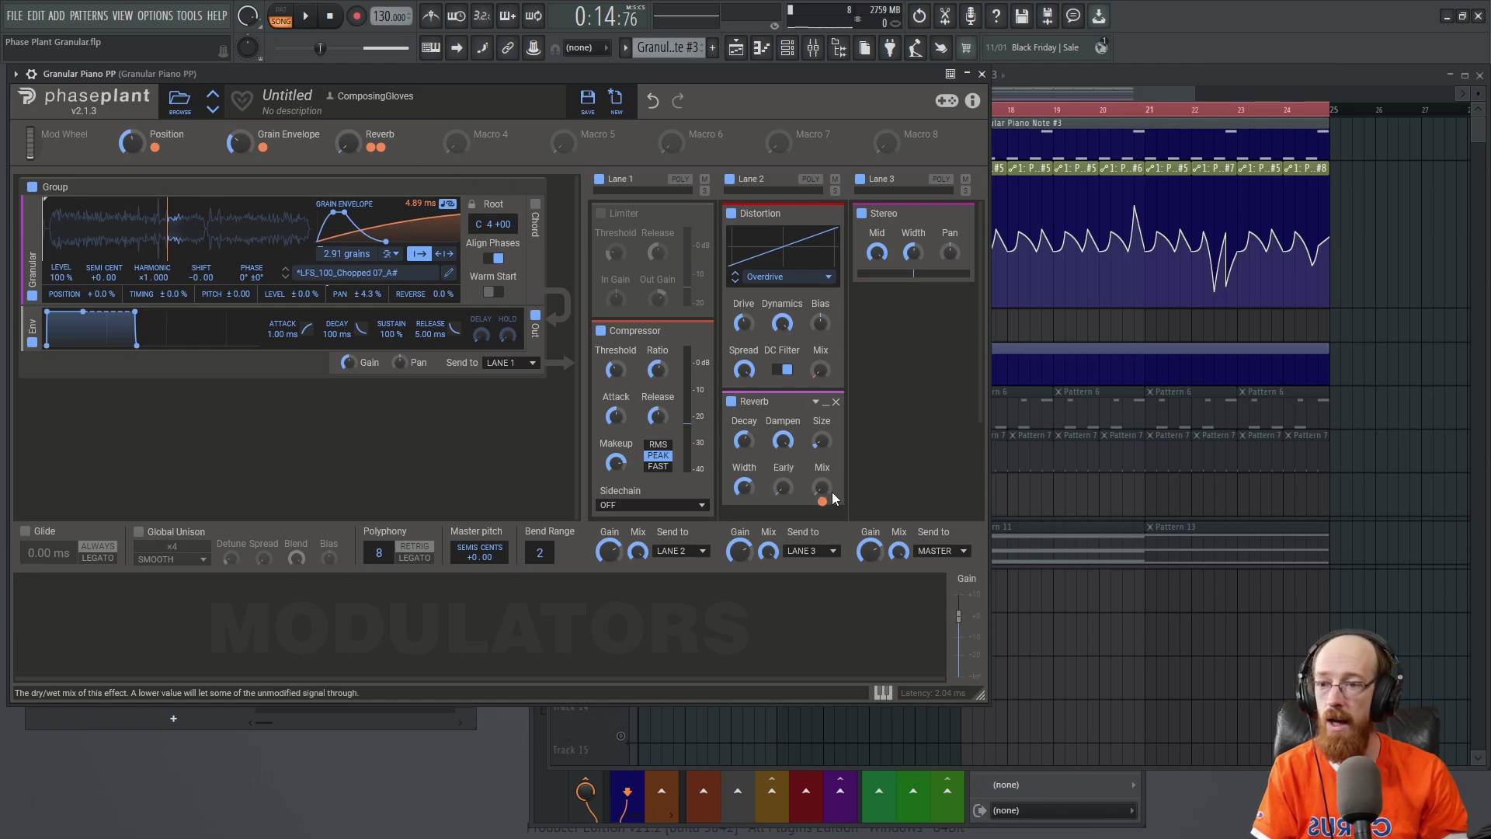
Move the song position to bar 17 in the Playlist, then return to Phase Plant.
left_click(1172, 82)
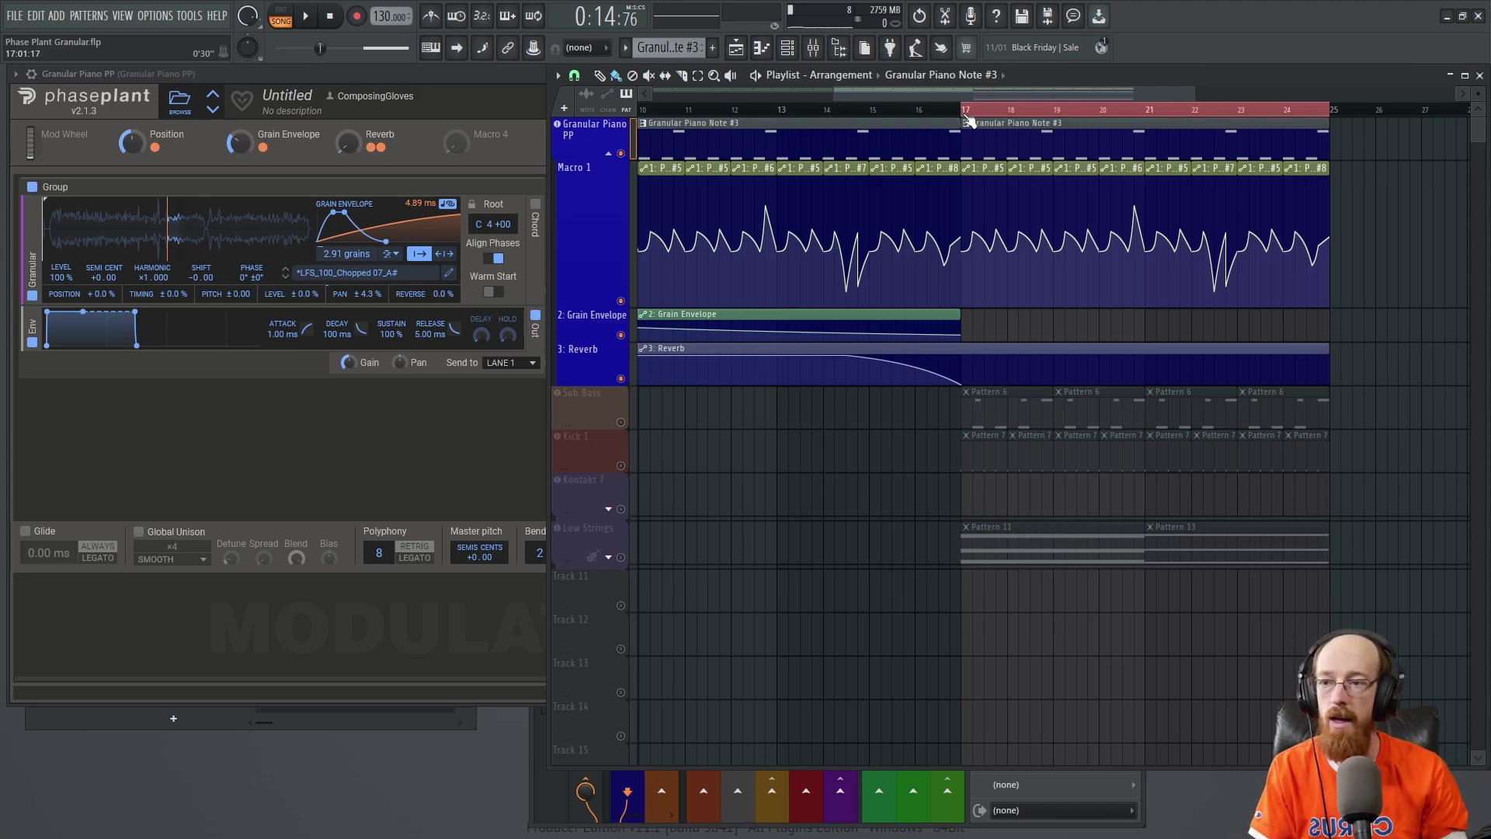
scroll(963, 233, "right", 4)
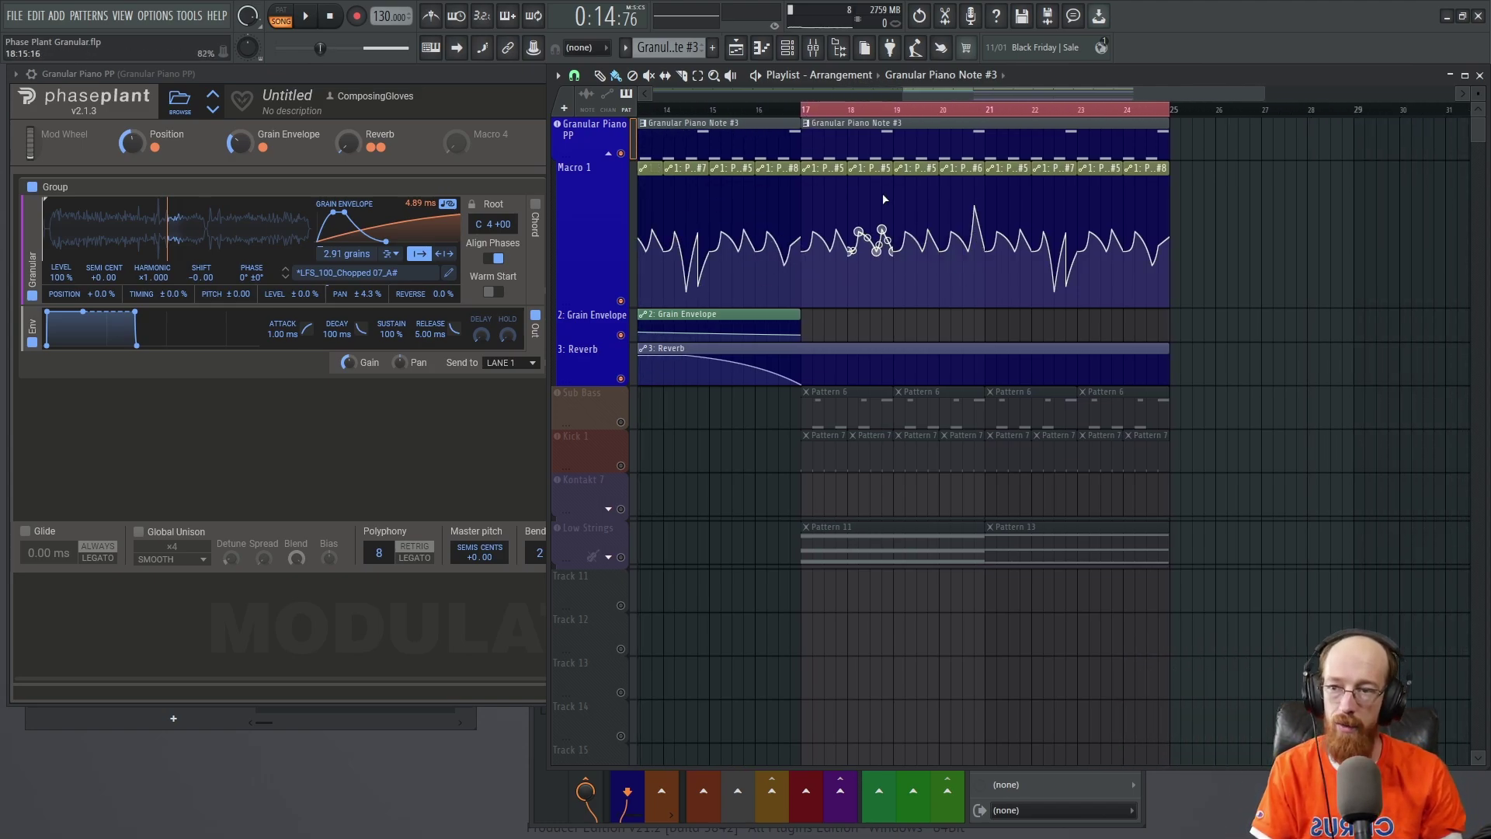
left_click(805, 111)
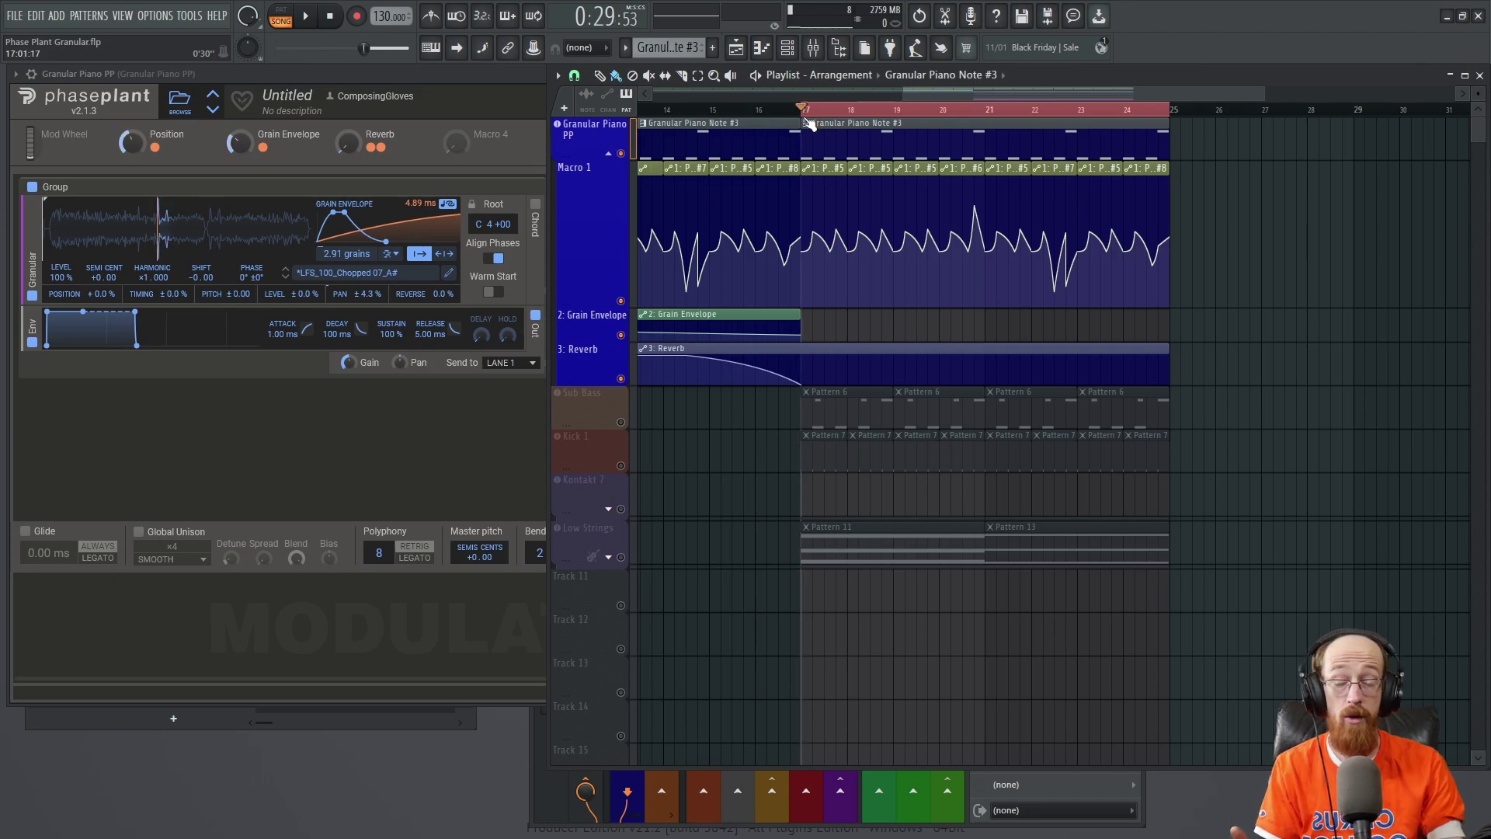
left_click(518, 76)
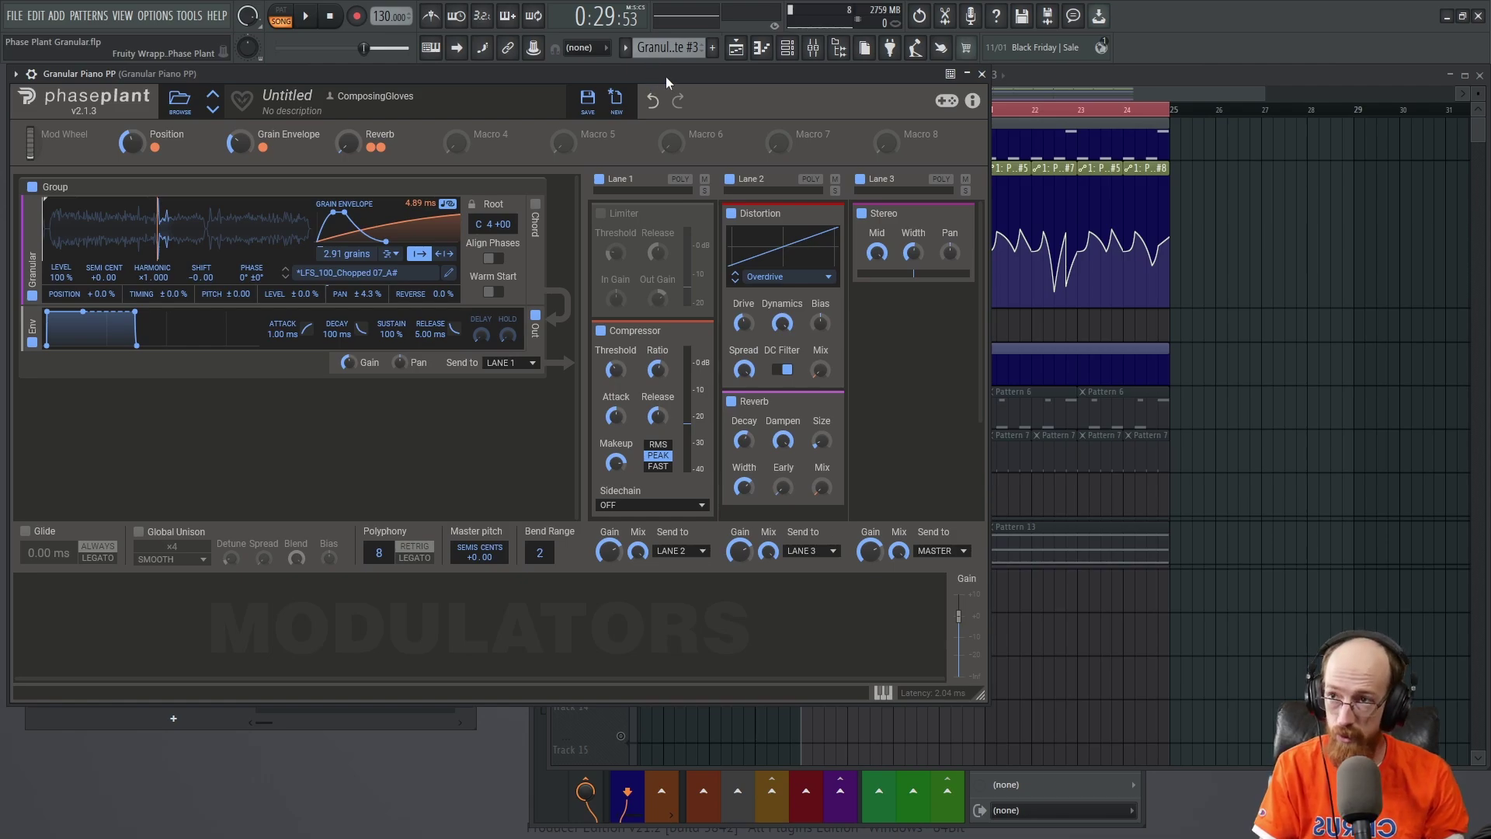
Turn off Align Phases on the granular generator and audition the loop from bar 17 without it.
key("space")
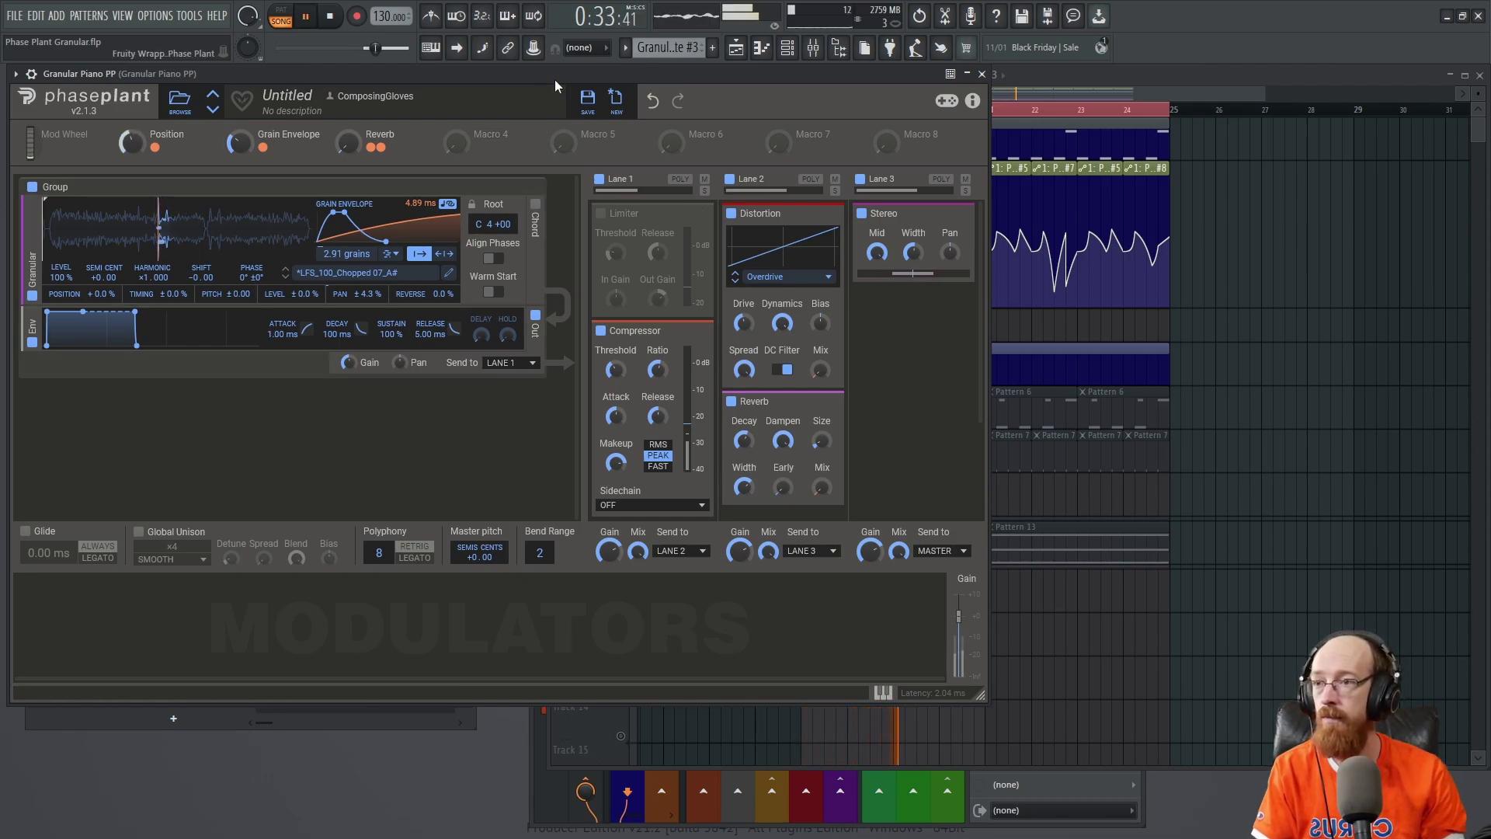
left_click(490, 258)
key("space")
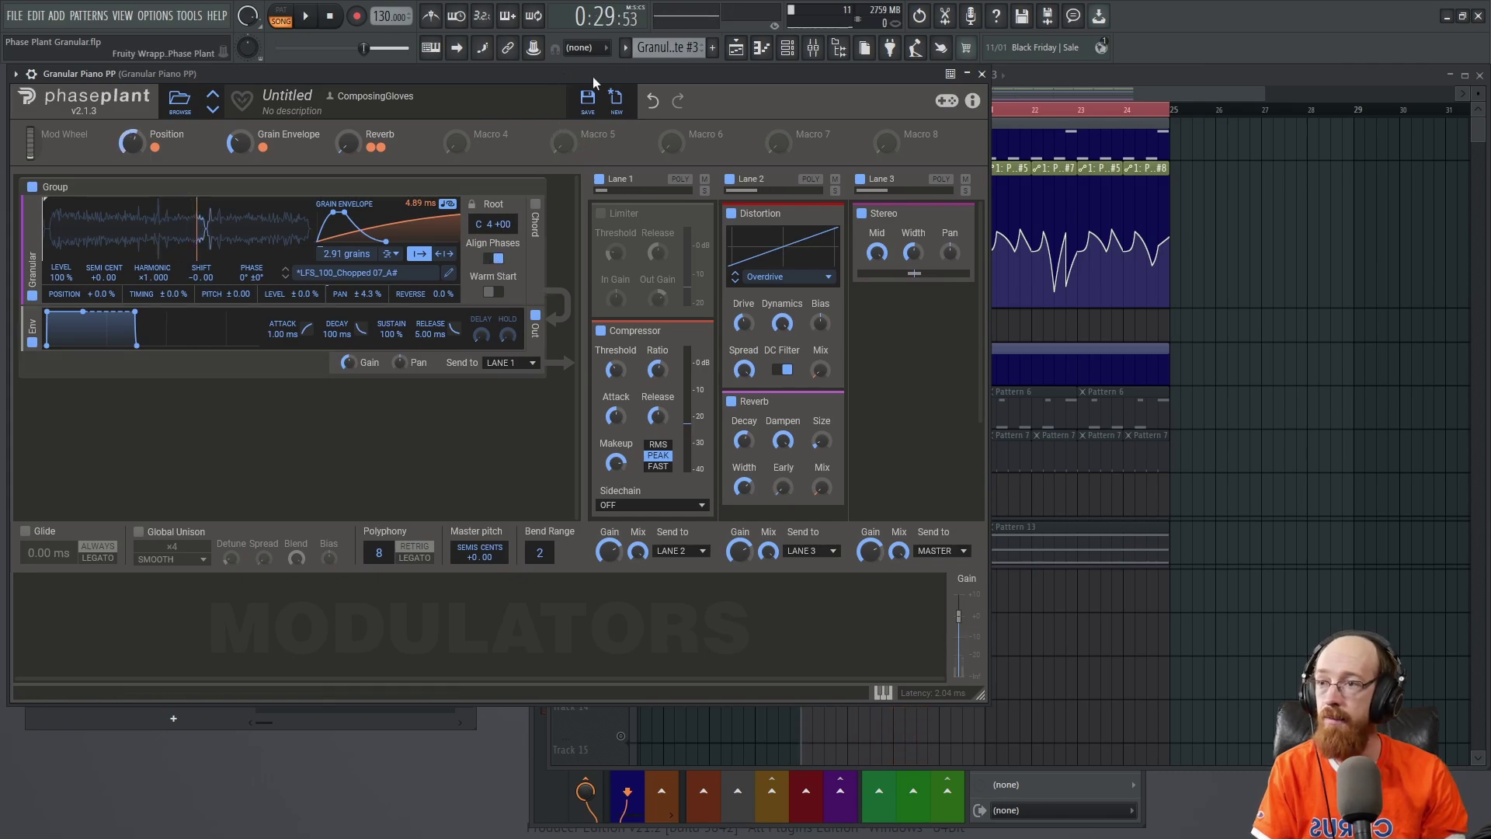
key("space")
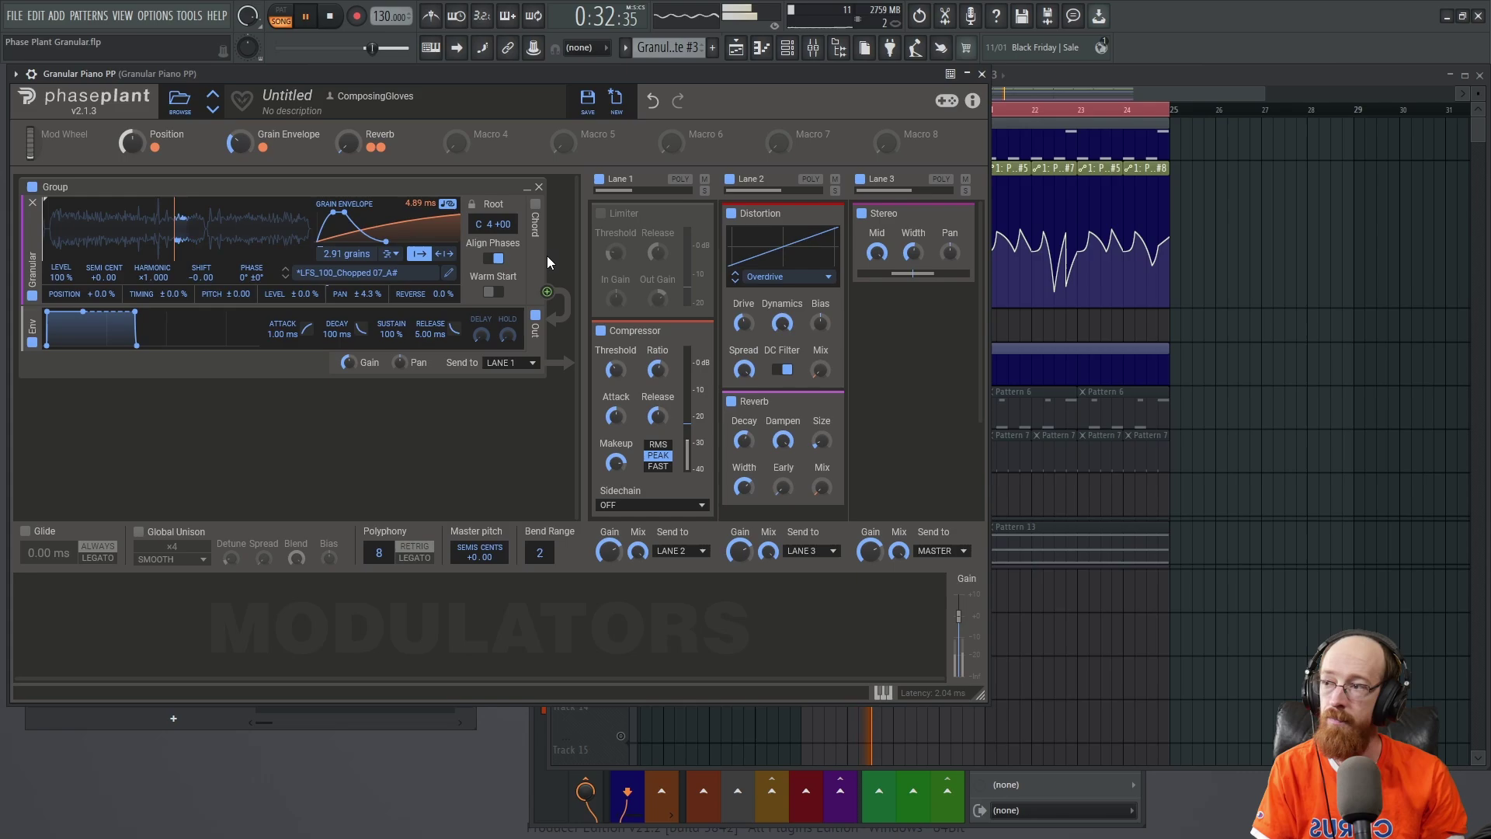
key("space")
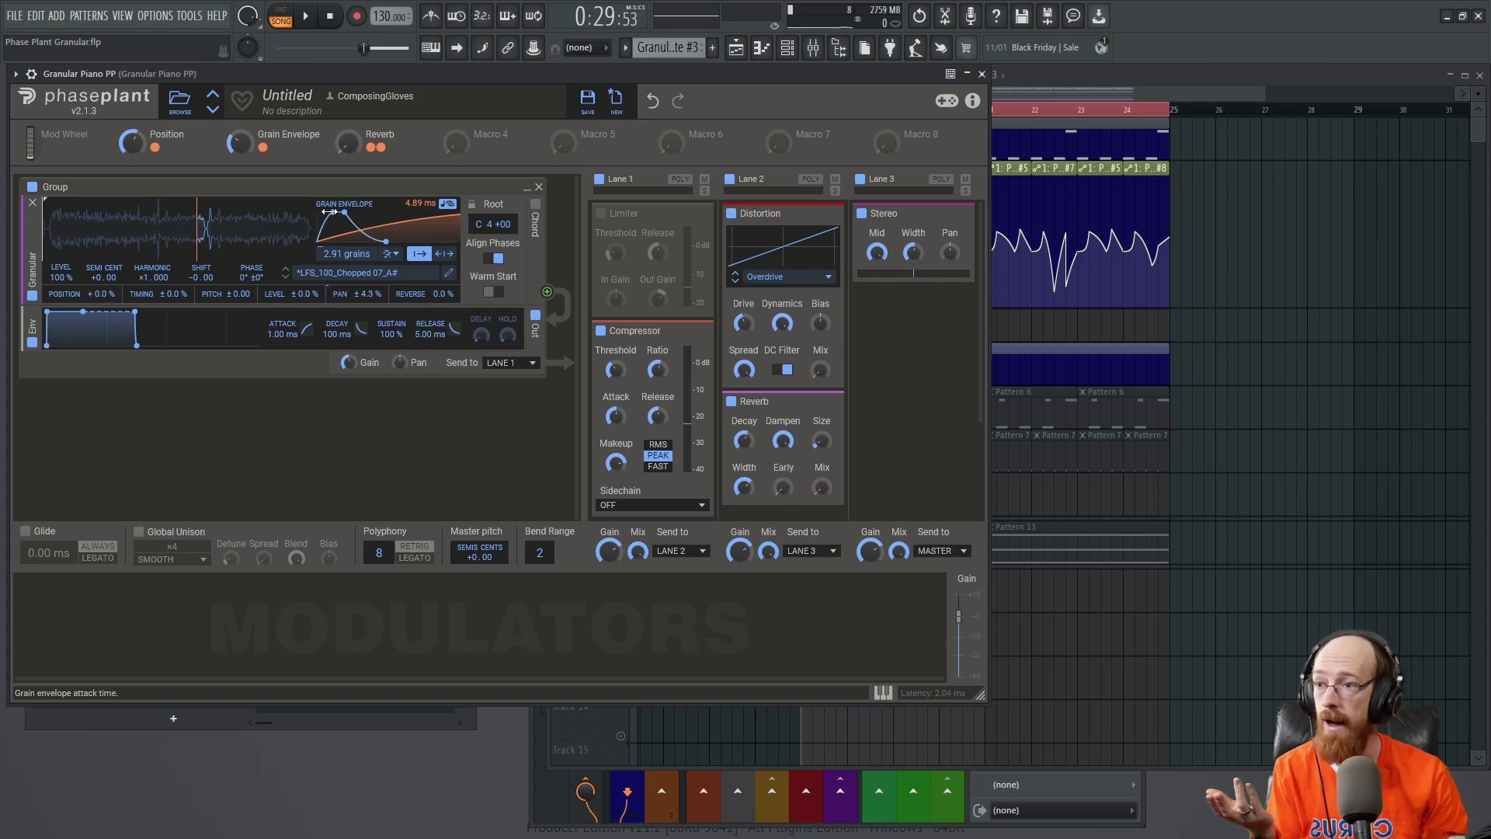
Turn Align Phases back on, enable Warm Start, and listen to the loop with it.
left_click(499, 260)
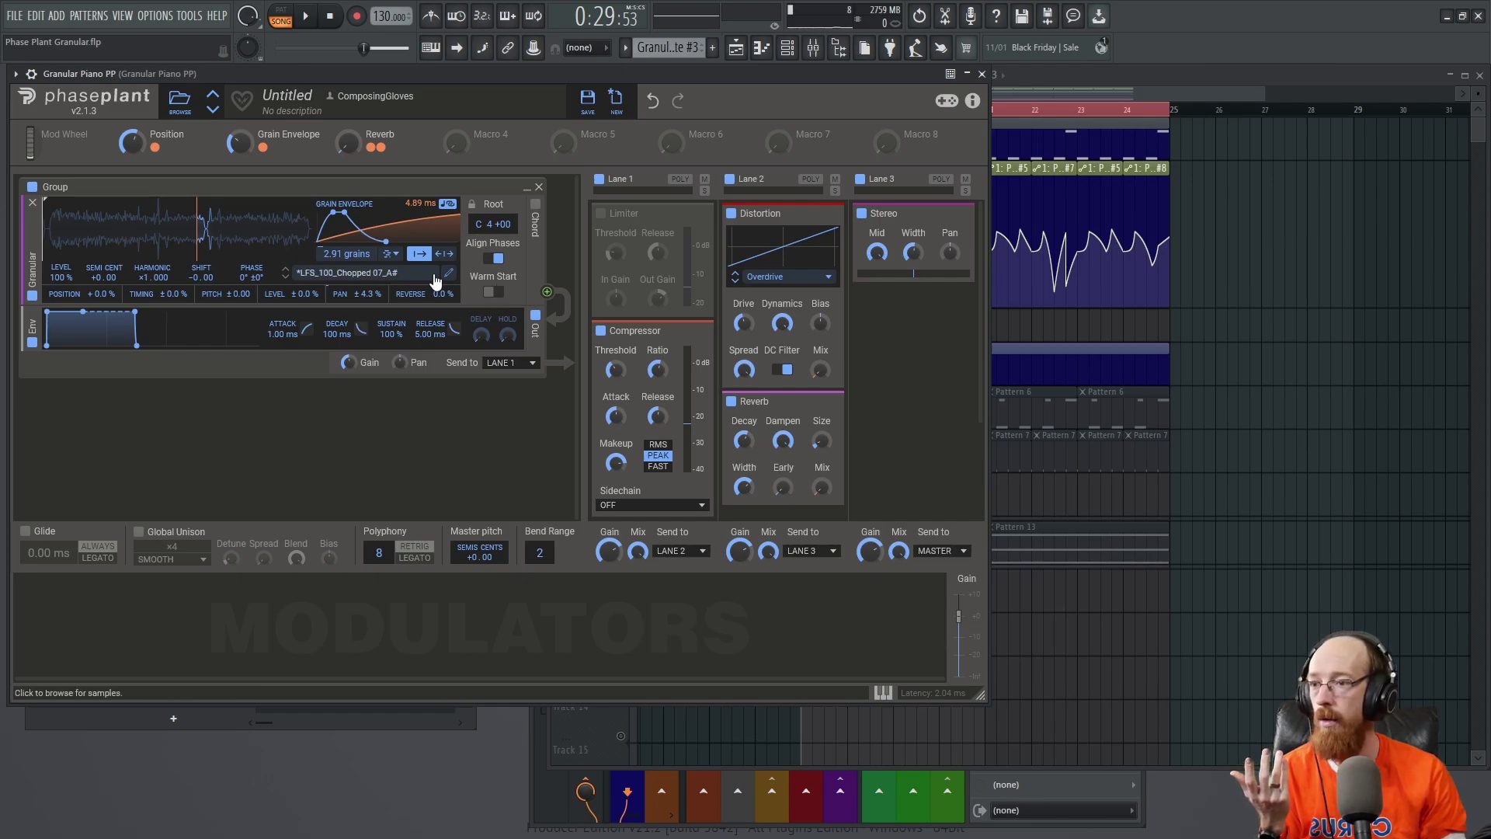
left_click(499, 292)
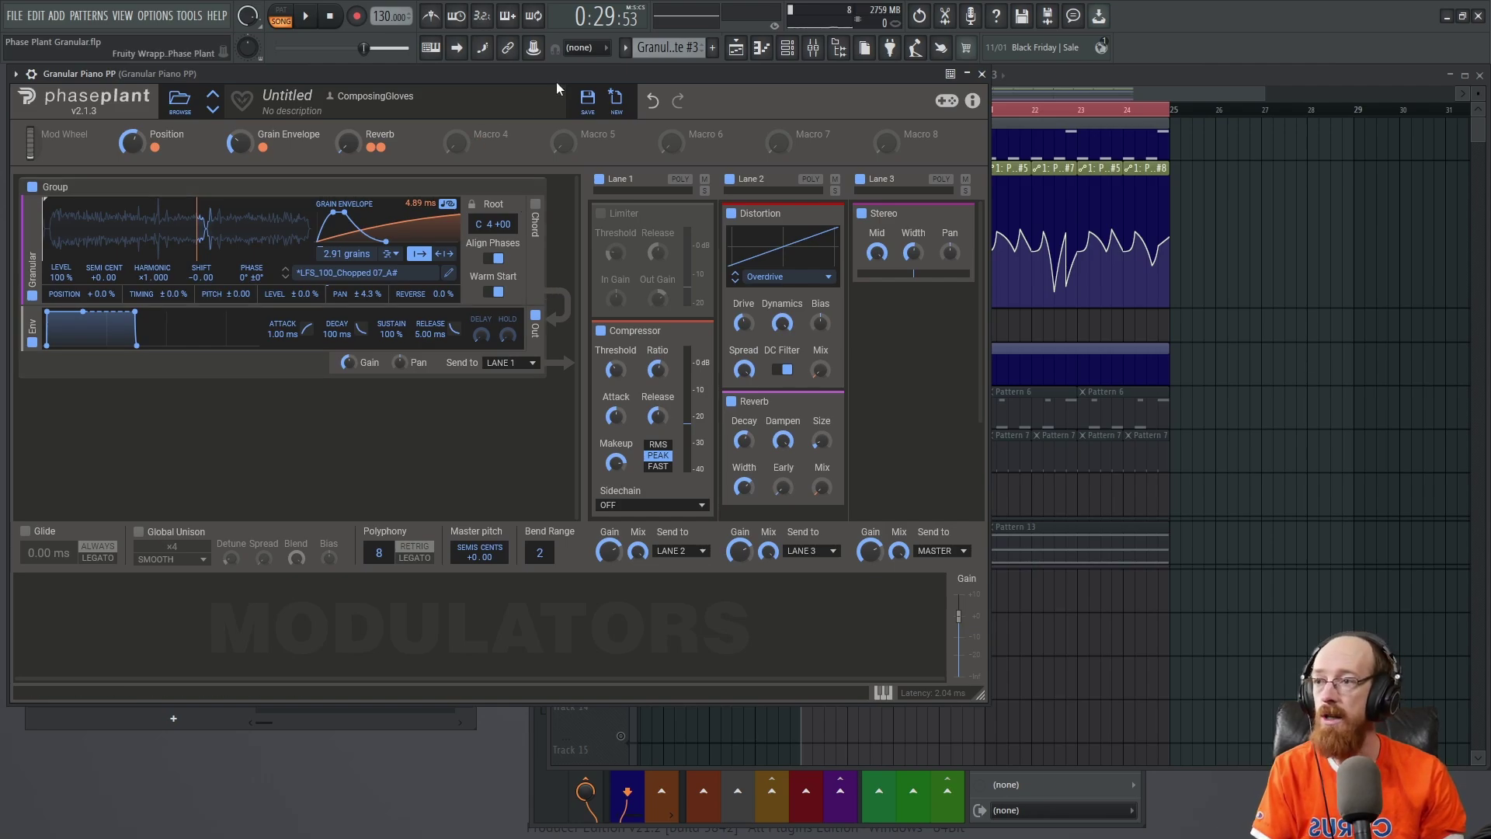
key("space")
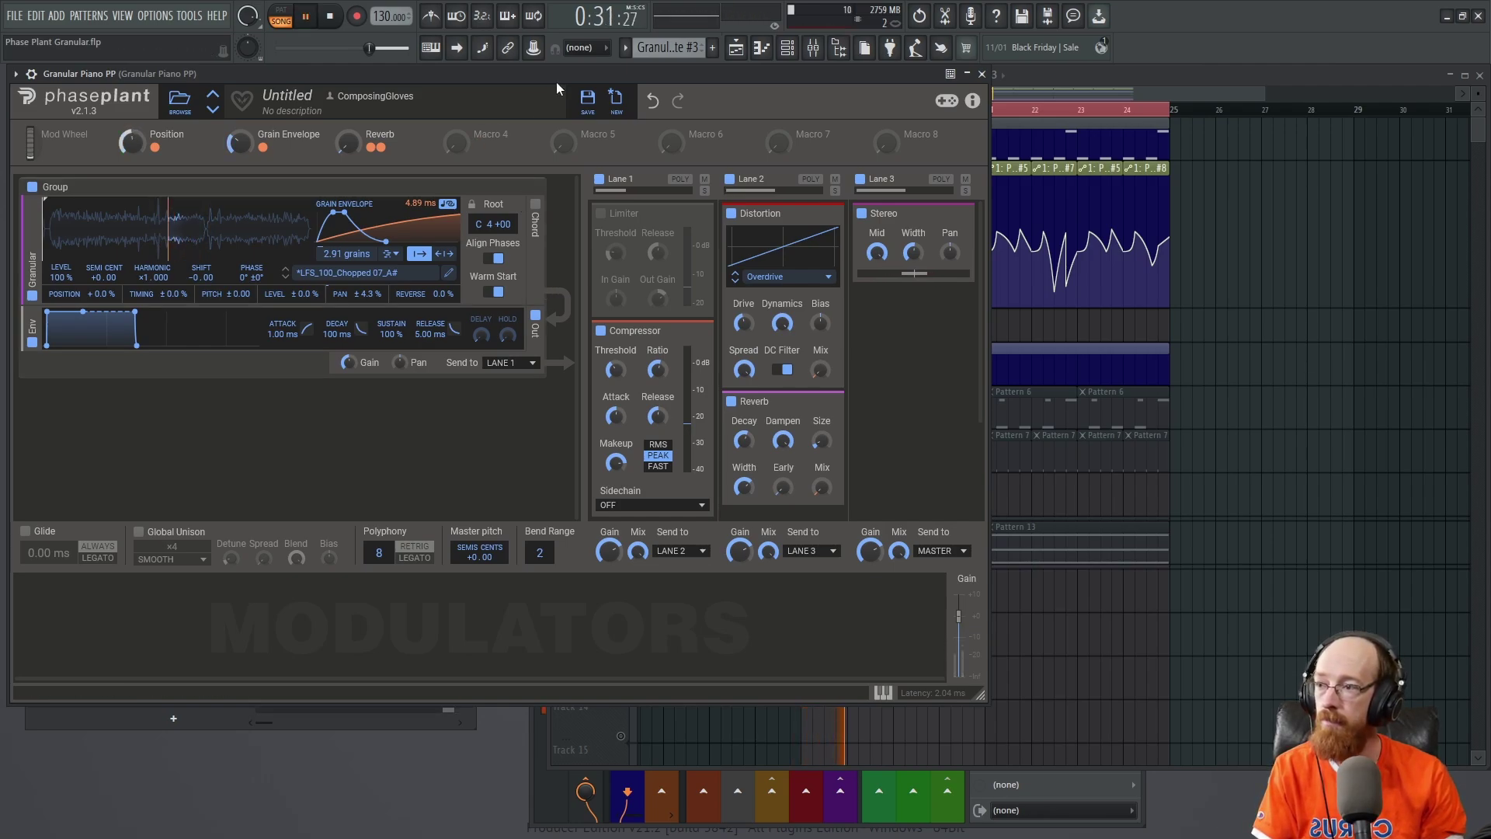
key("space")
Switch Warm Start off again and replay the loop to compare.
left_click(498, 293)
key("space")
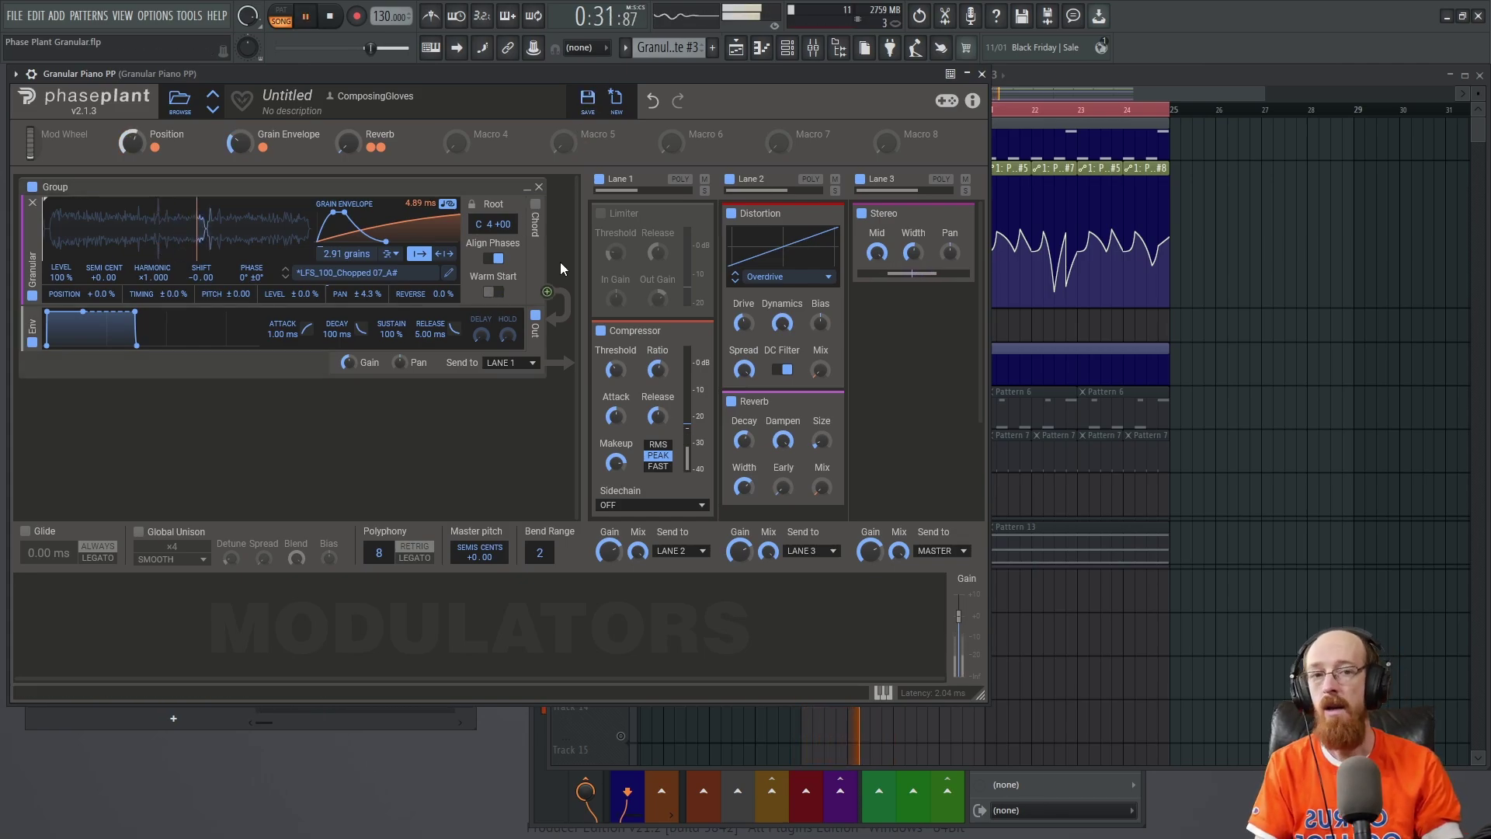
key("space")
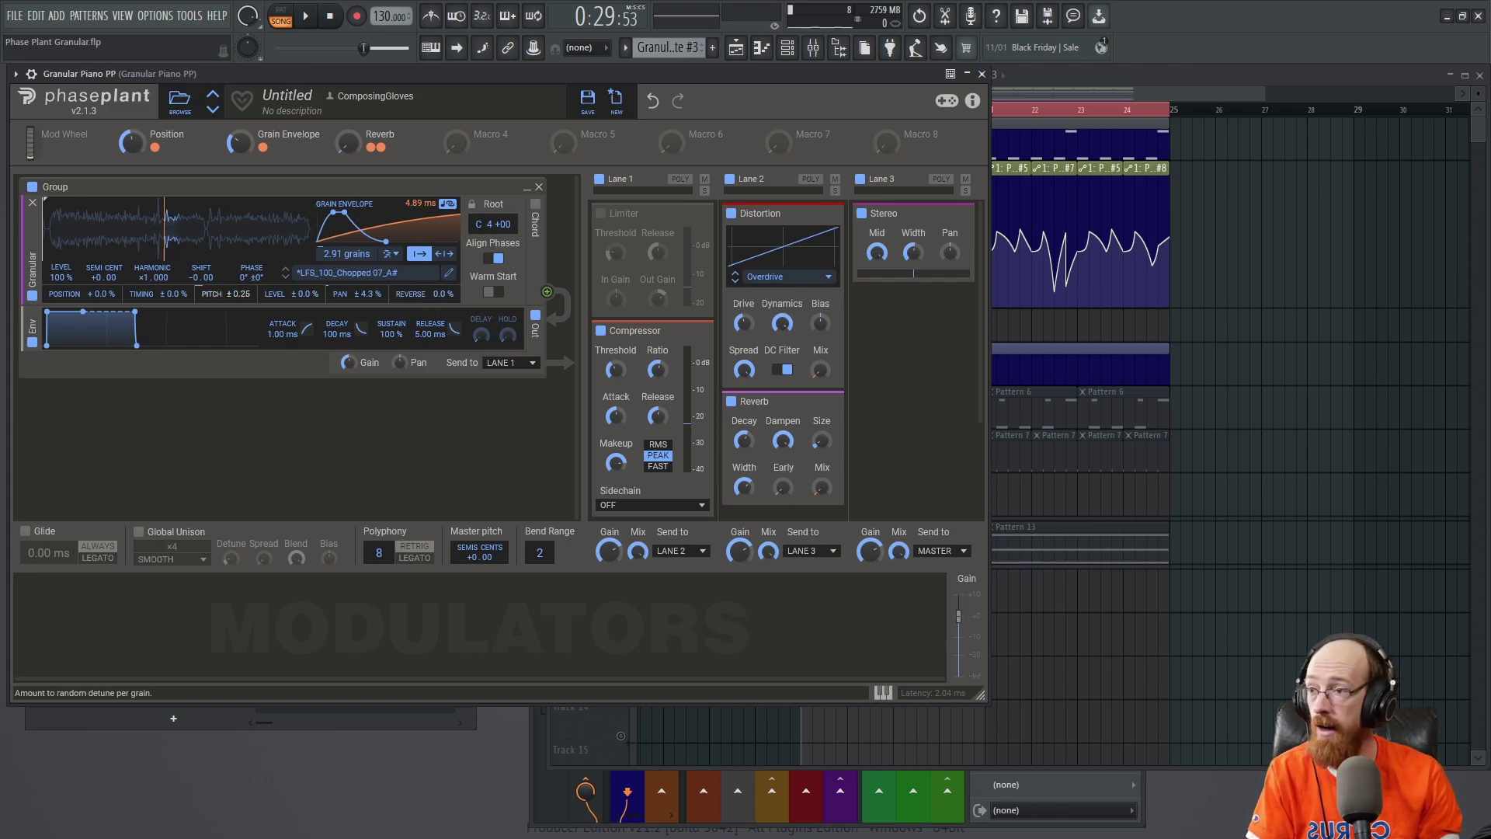
Audition per-grain randomization, set grain timing randomization back to 0%, and enable FIFTHS chord mode.
left_click_drag(233, 295, 245, 320)
key("space")
mouse_move(160, 293)
left_mouse_down()
mouse_move(161, 281)
mouse_move(170, 295)
left_mouse_up()
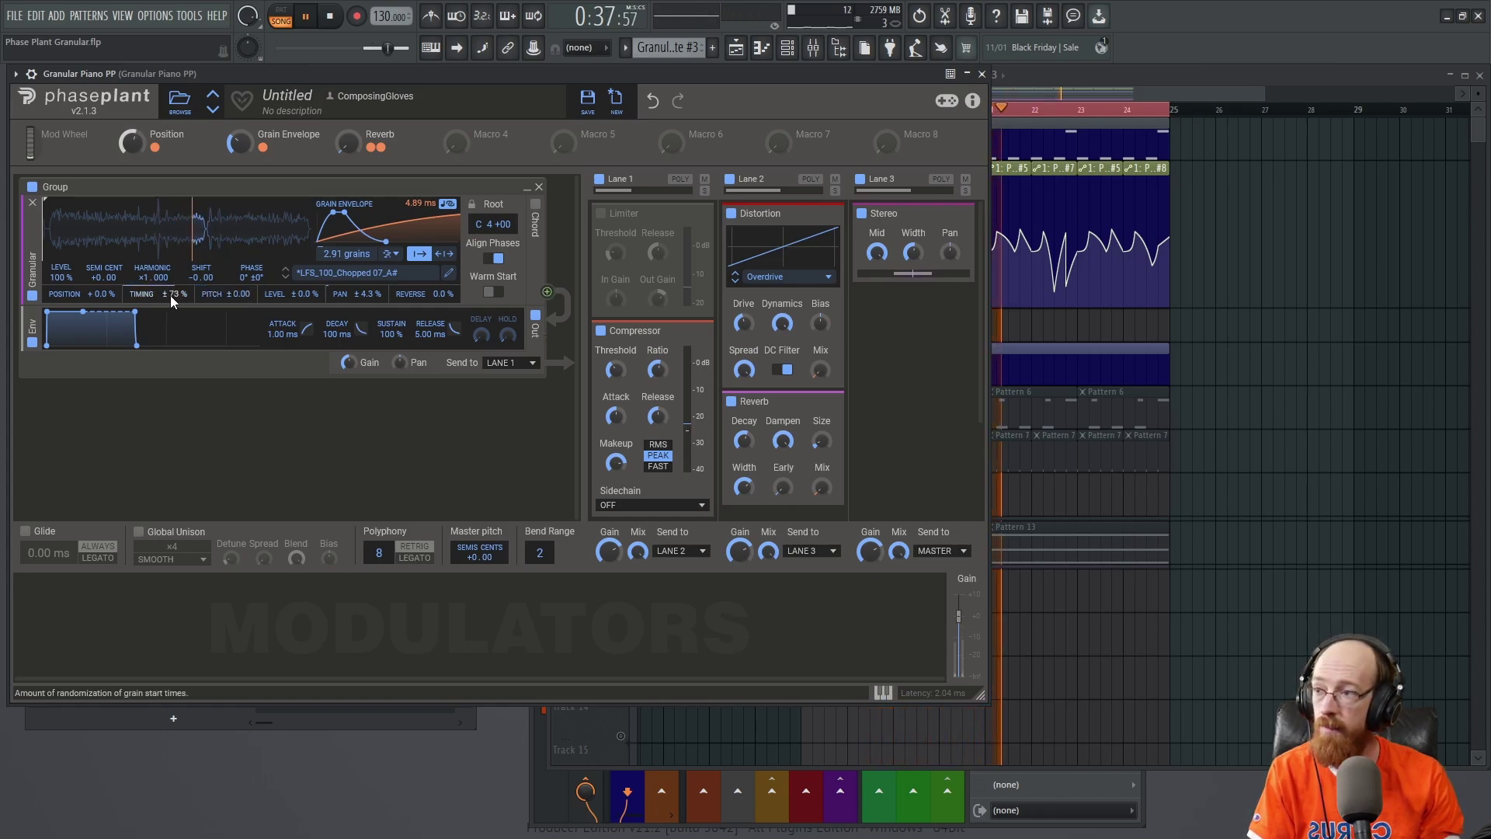
left_click_drag(170, 295, 170, 333)
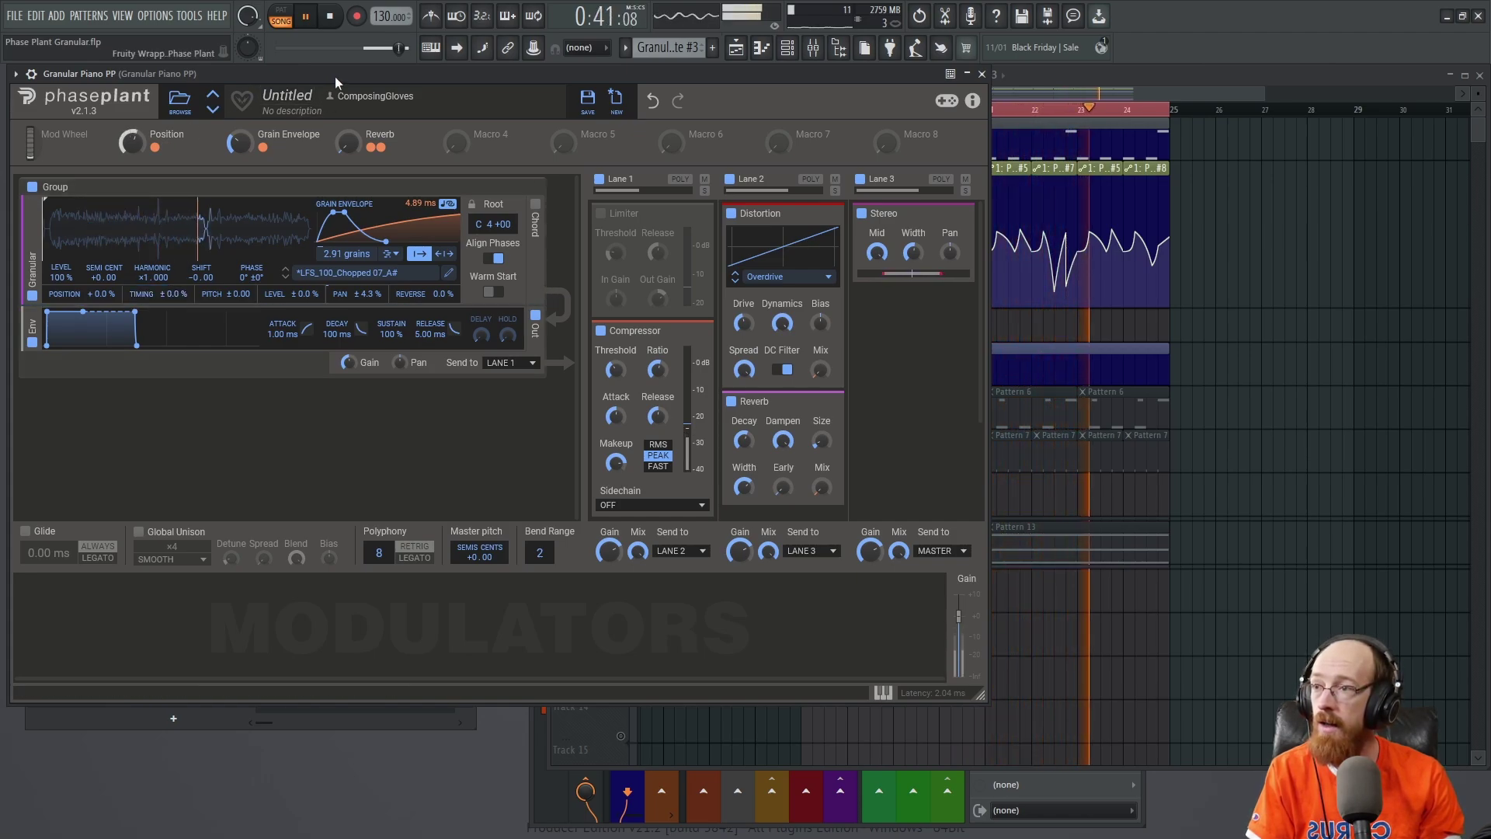
key("space")
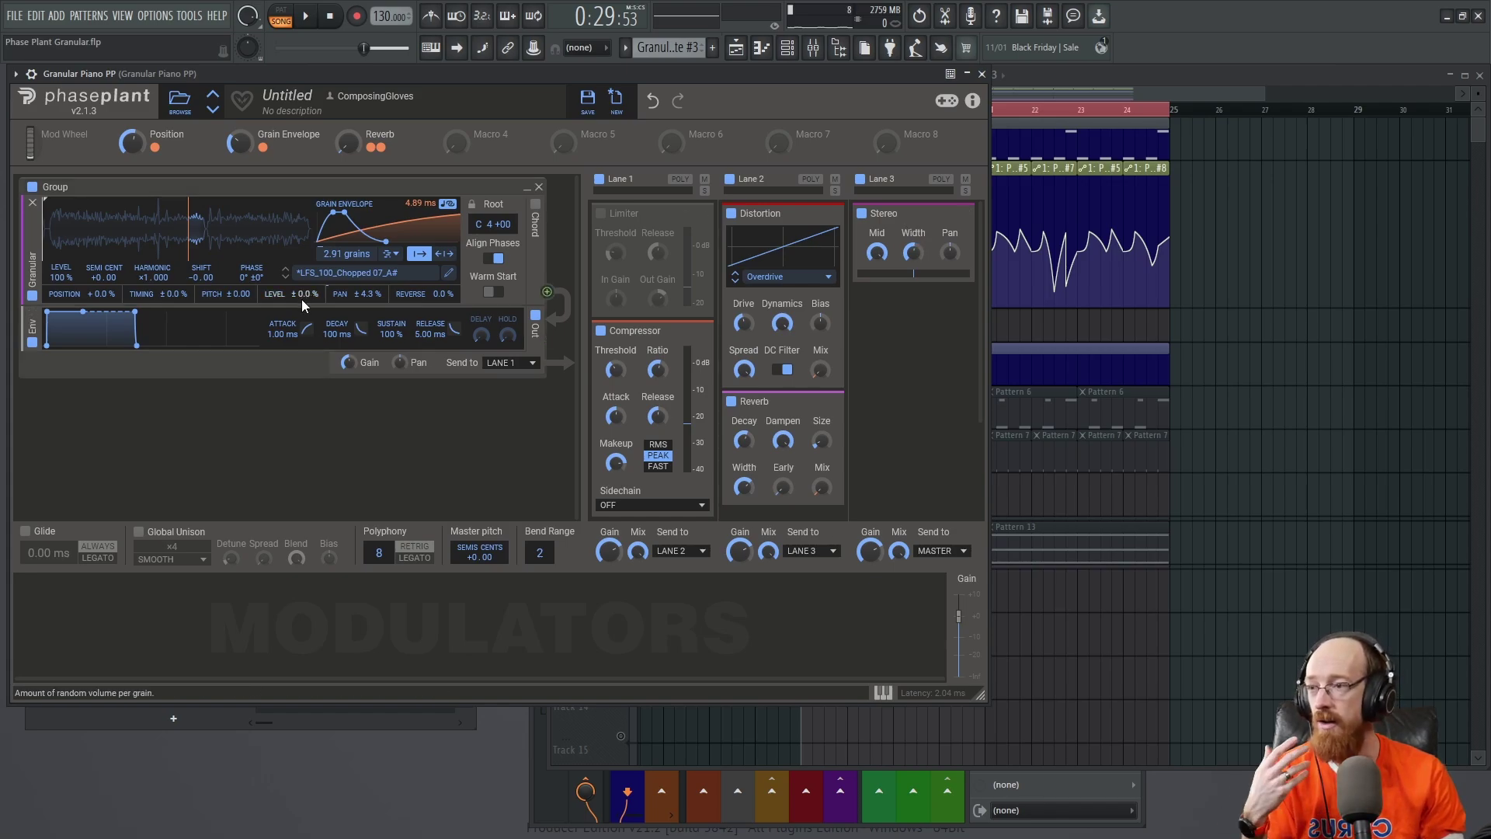
left_click(534, 205)
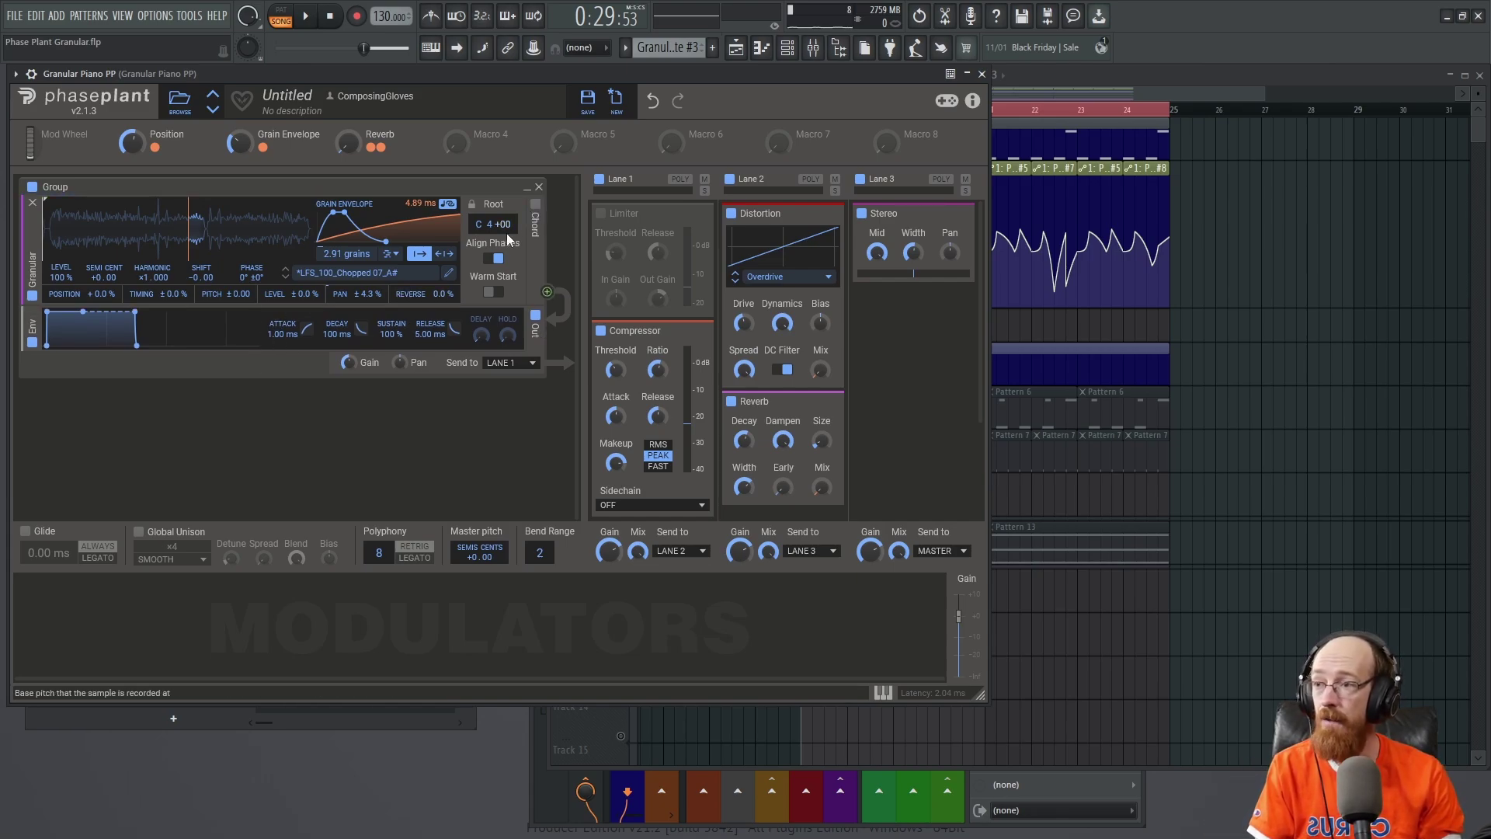
Turn the granular Chord mode off and close Phase Plant to return to the playlist.
left_click(534, 205)
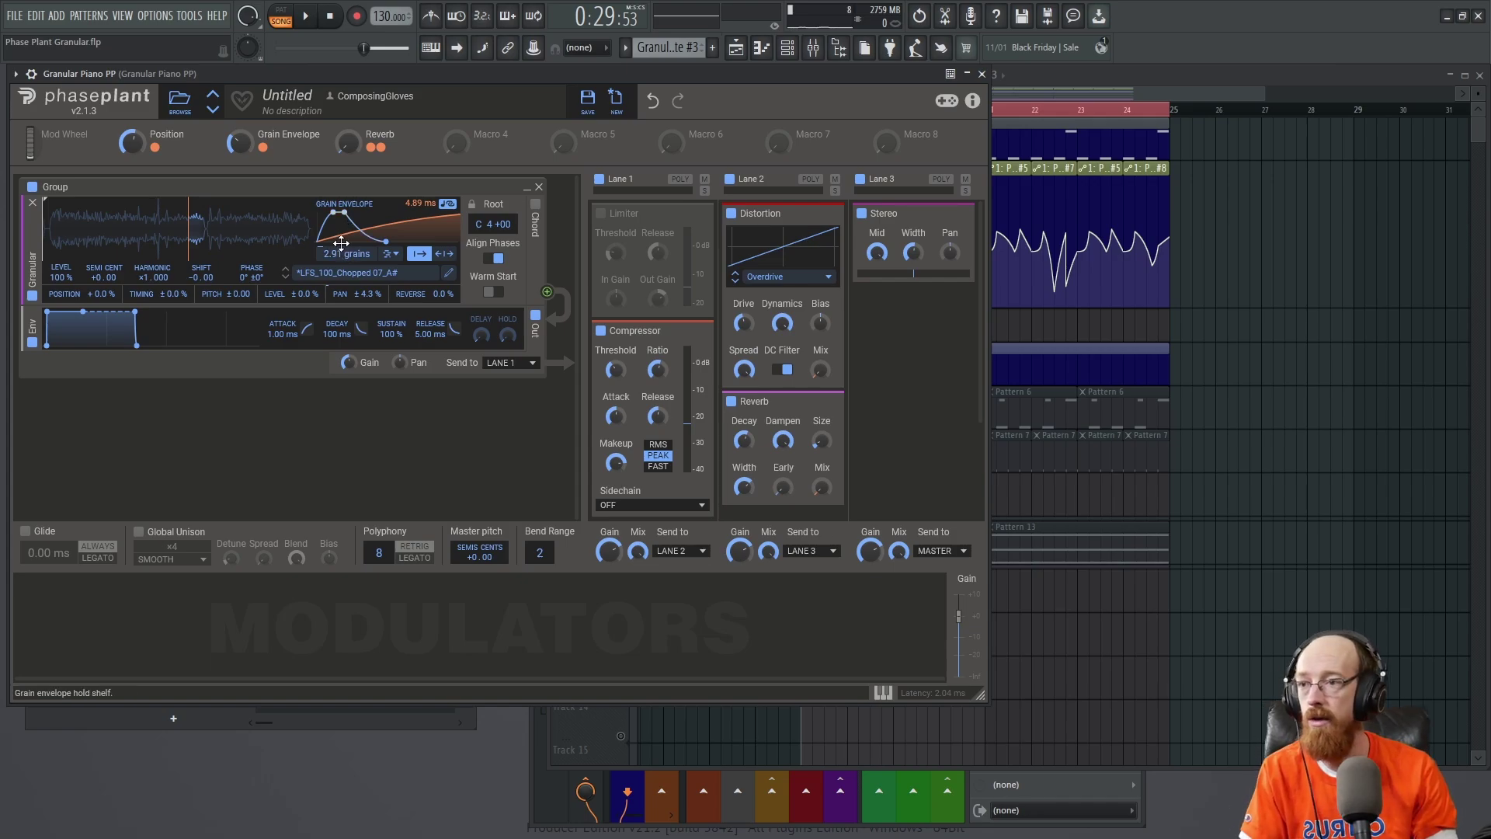
left_click(969, 74)
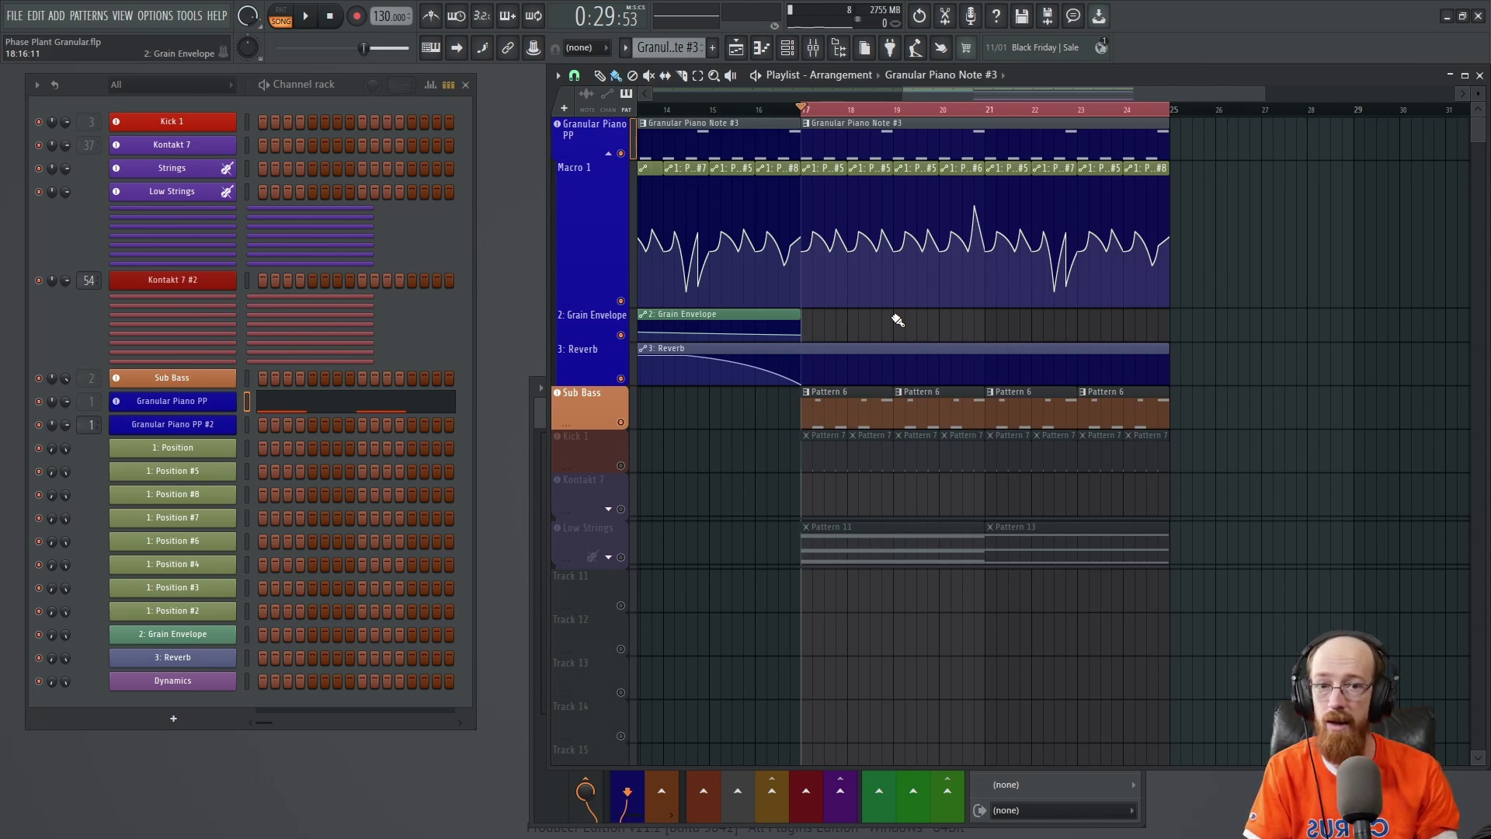
Unmute Kontakt 7, Kick 1 and Low Strings, then play the full arrangement from bar 17.
key("space")
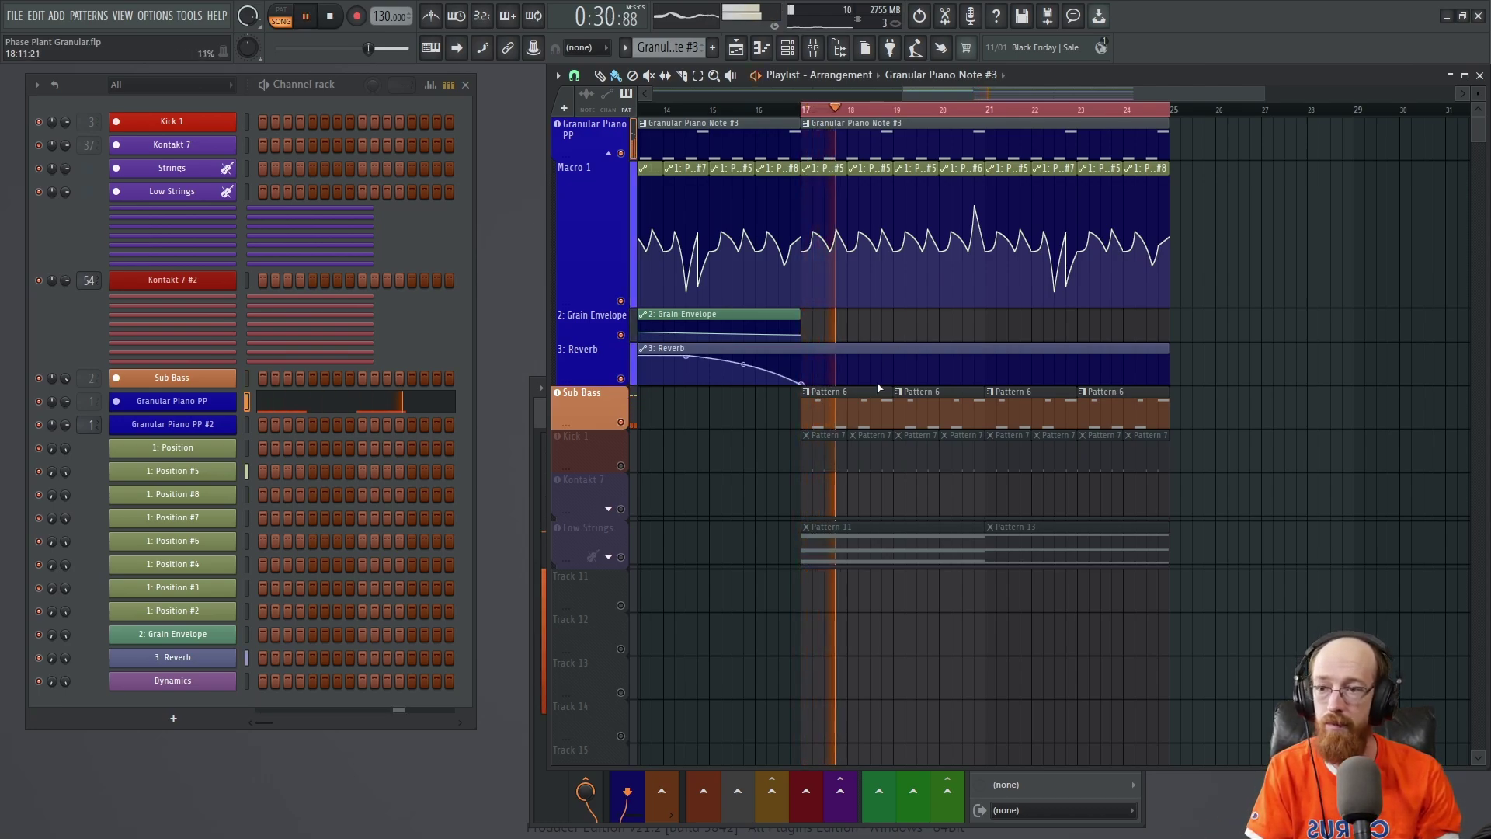
key("space")
left_click(621, 465)
left_click(620, 508, "ctrl")
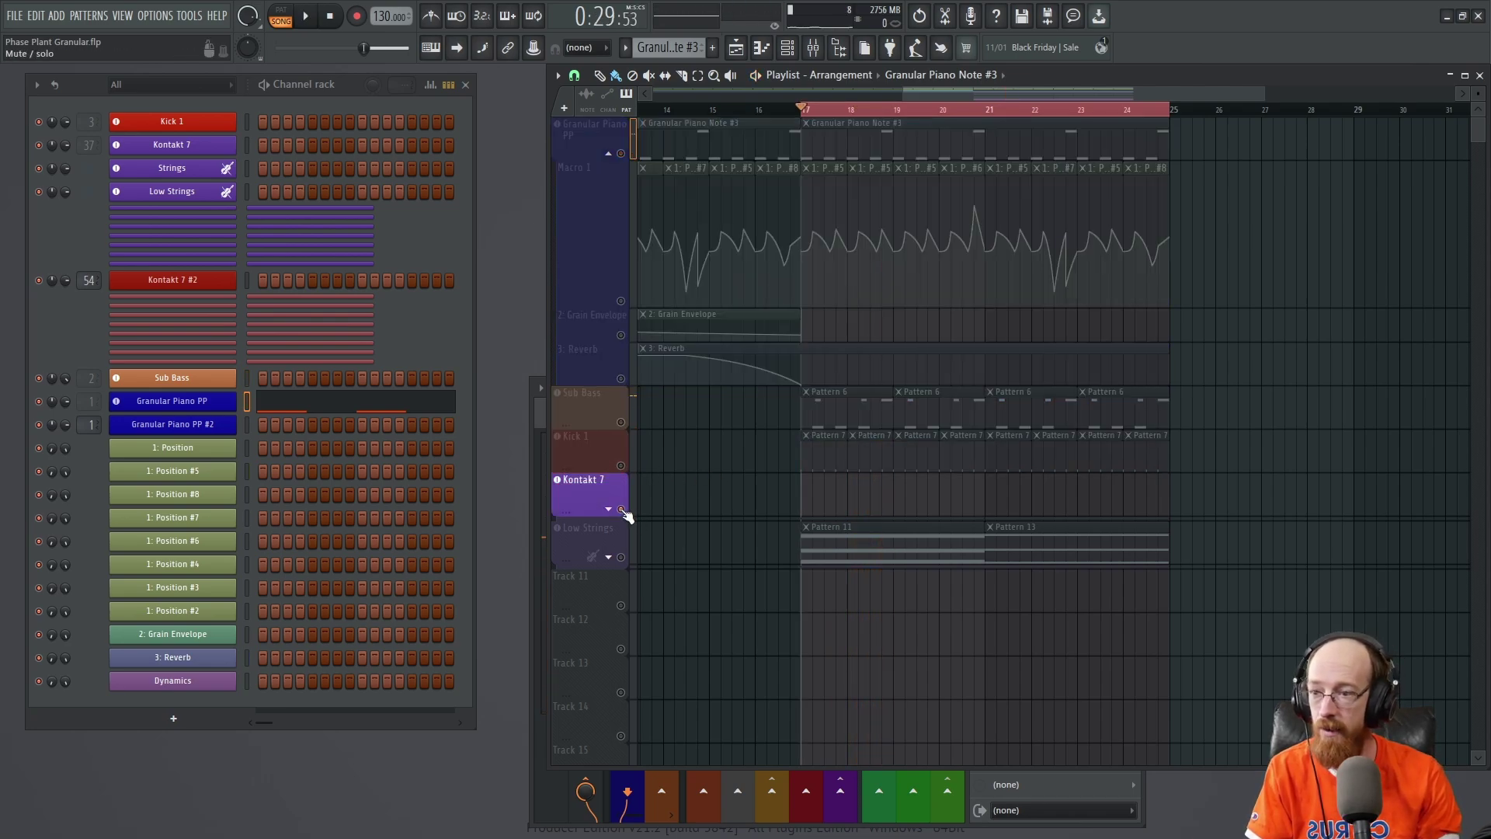
left_click(621, 508, "ctrl")
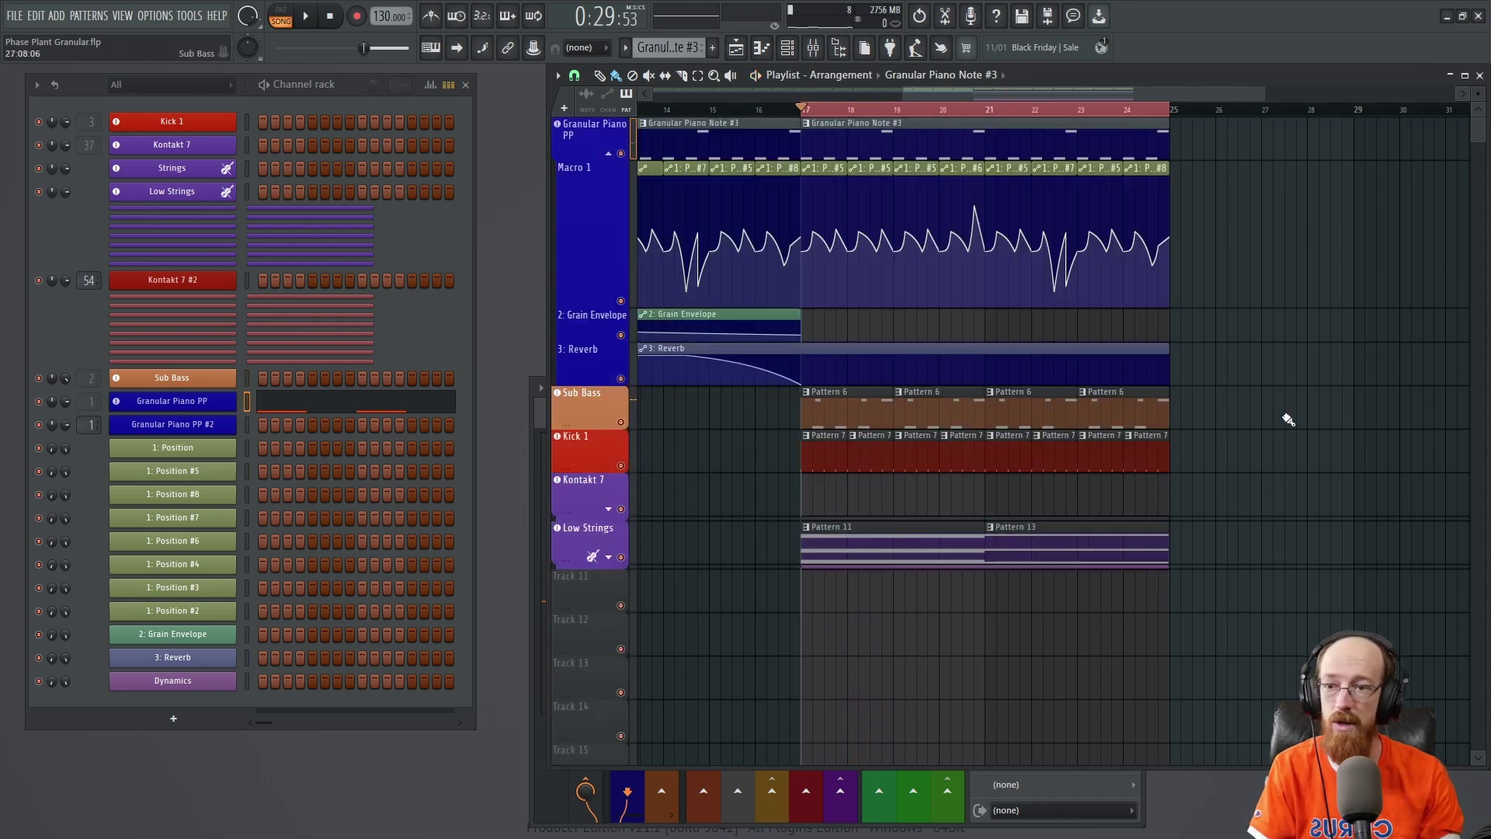
key("space")
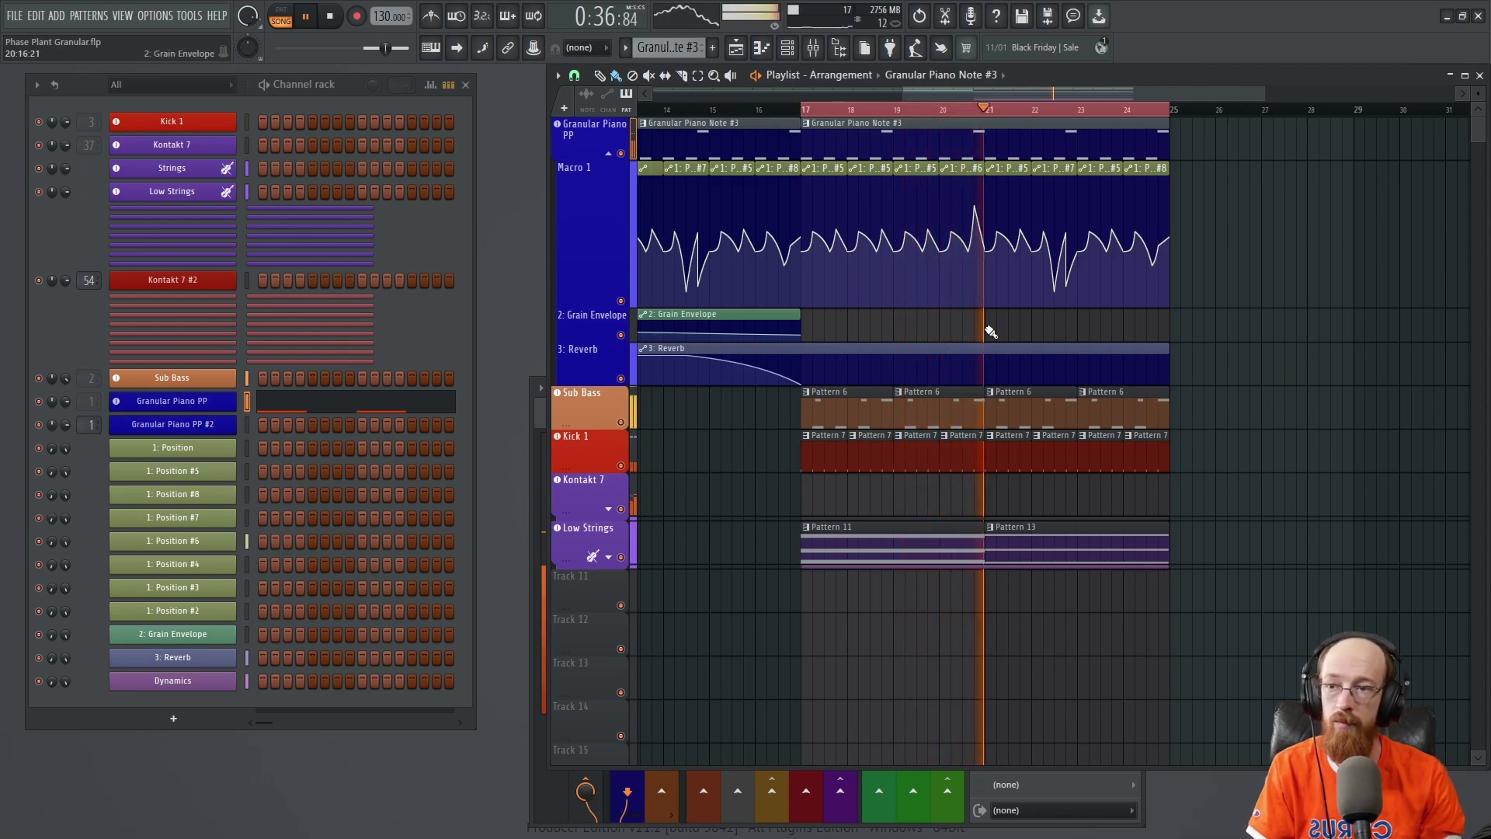
key("space")
scroll(920, 200, "up", 3)
scroll(926, 206, "left", 2)
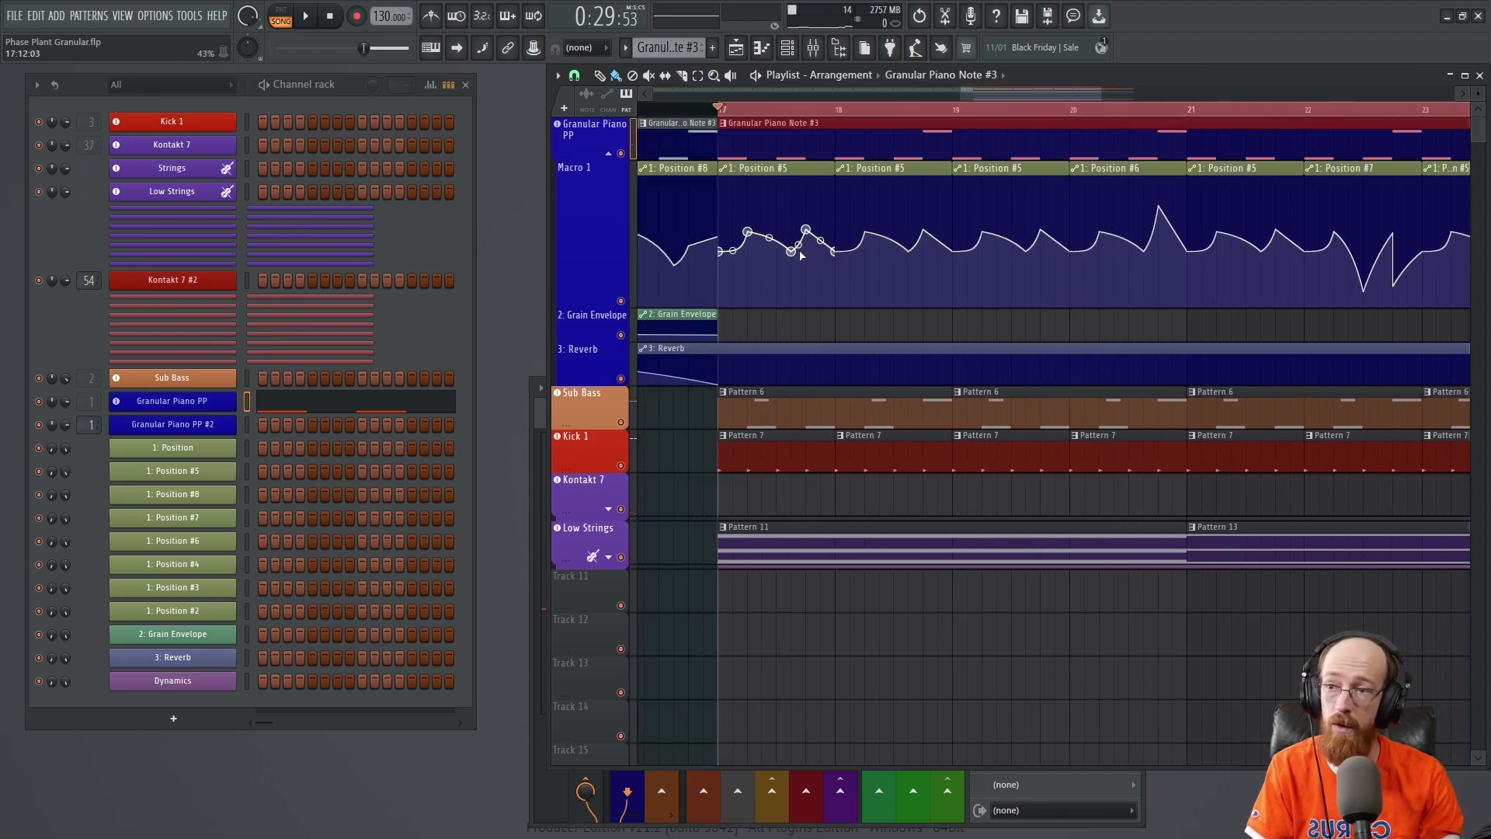
left_click_drag(724, 250, 718, 189)
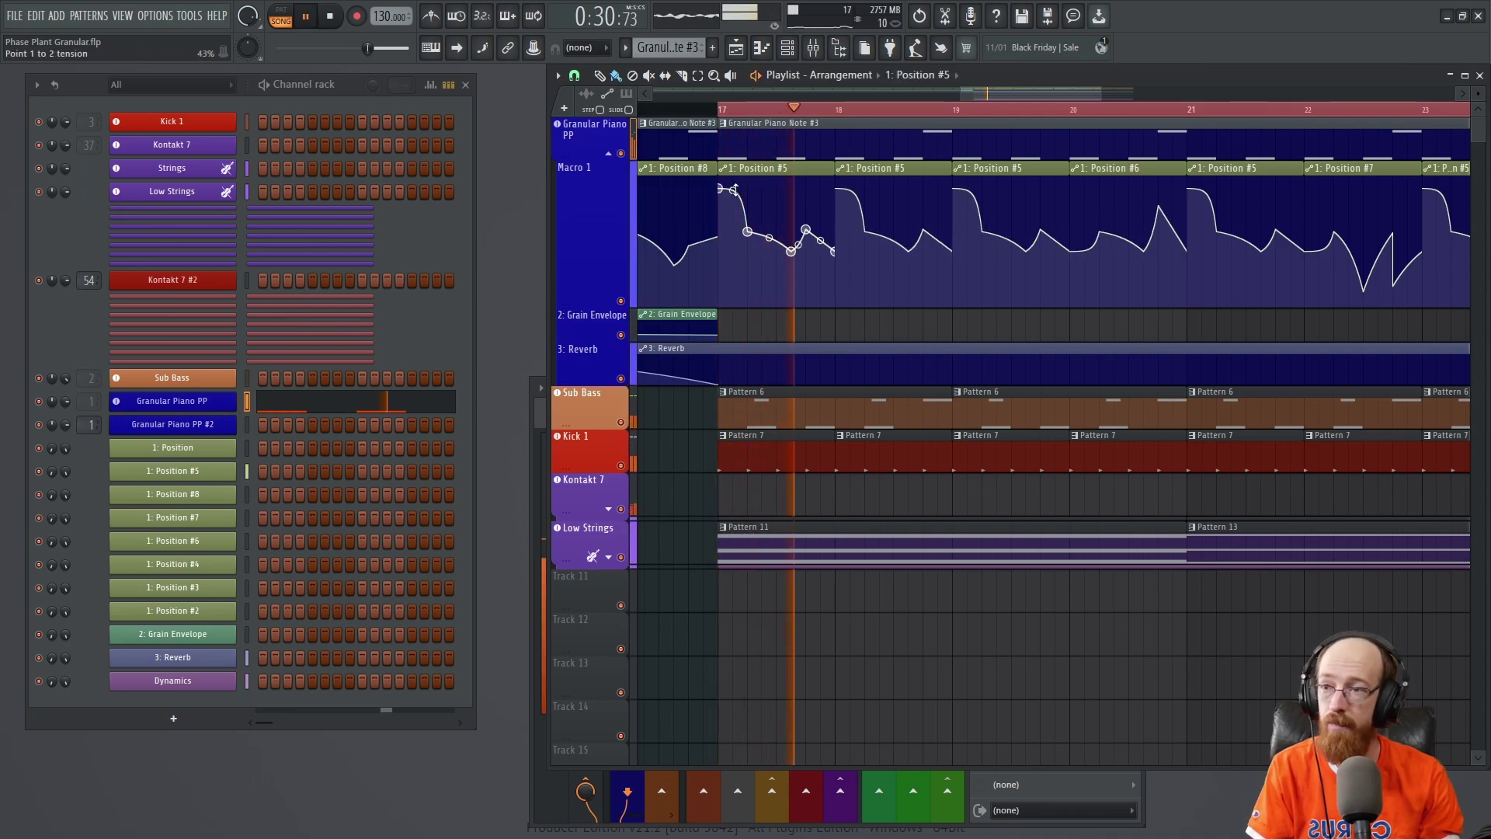
key("space")
key("space")
left_click_drag(718, 189, 723, 291)
left_click_drag(732, 233, 734, 292)
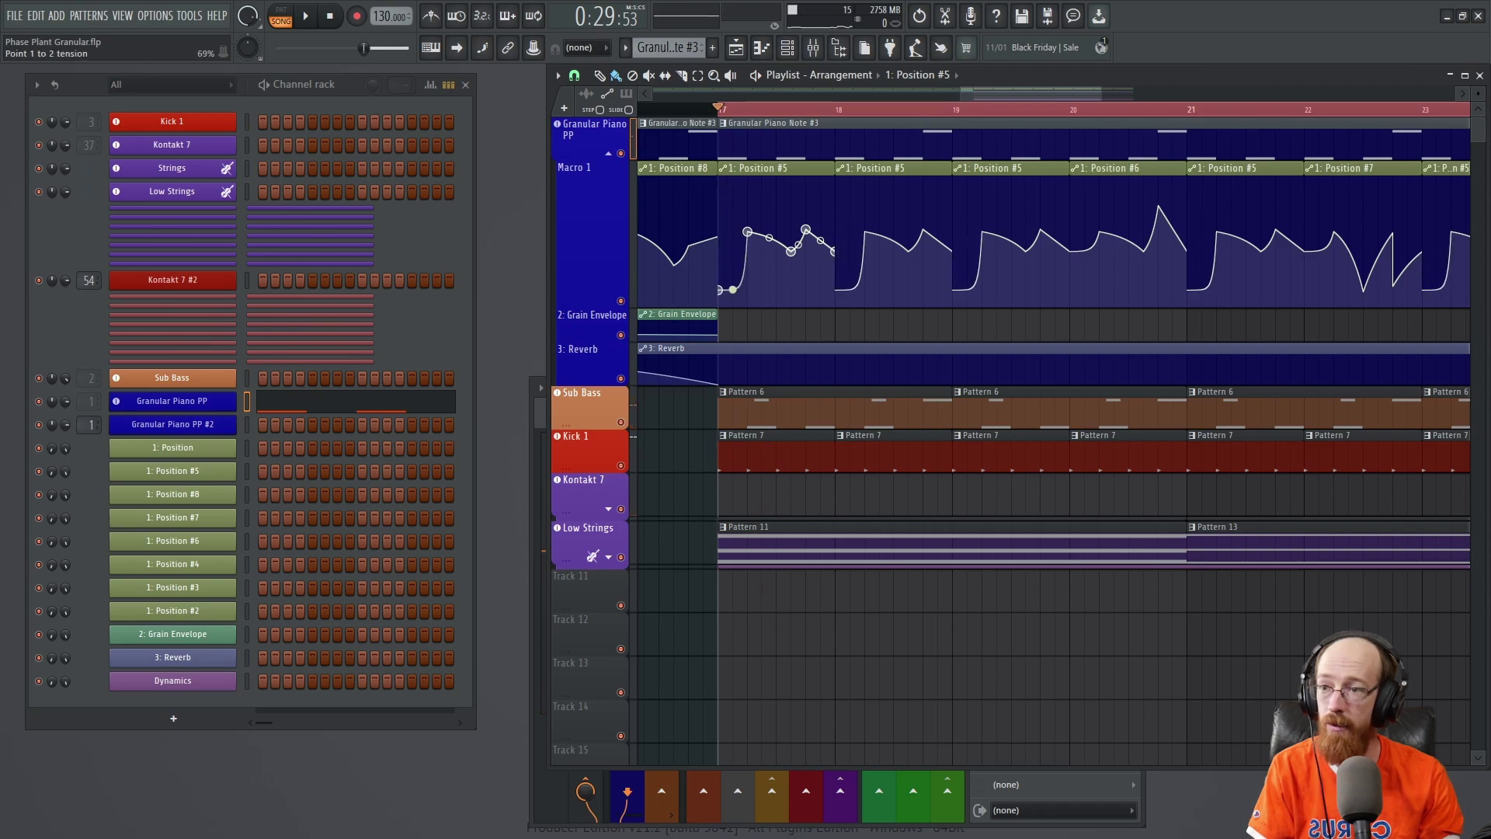
key("space")
key("space")
mouse_move(734, 291)
left_mouse_down()
mouse_move(721, 202)
mouse_move(733, 296)
left_mouse_up()
key("space")
key("space")
key("space")
key("space")
key("space")
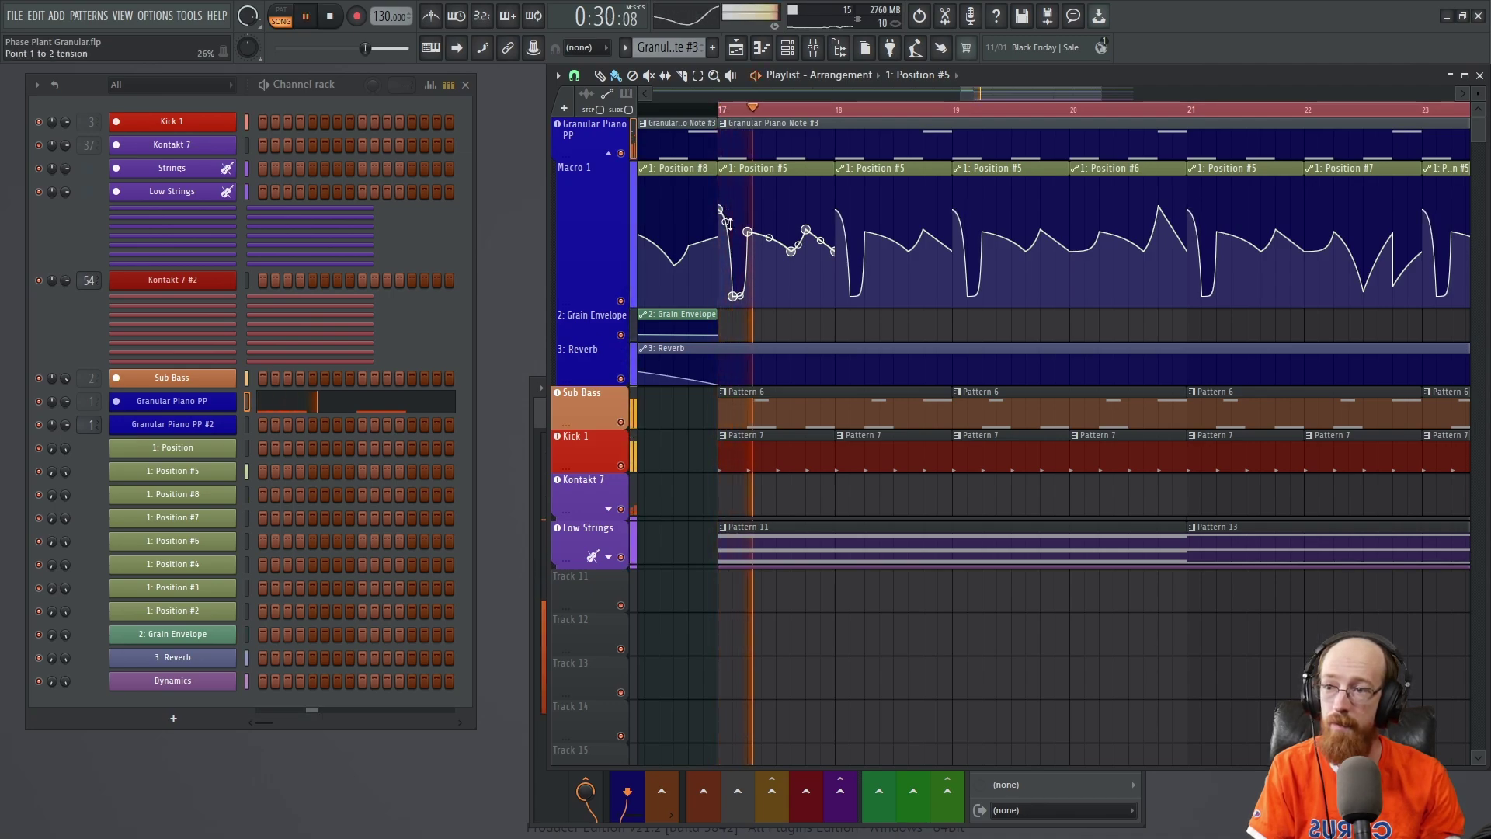
key("space")
key("space")
left_click_drag(734, 298, 737, 186)
key("space")
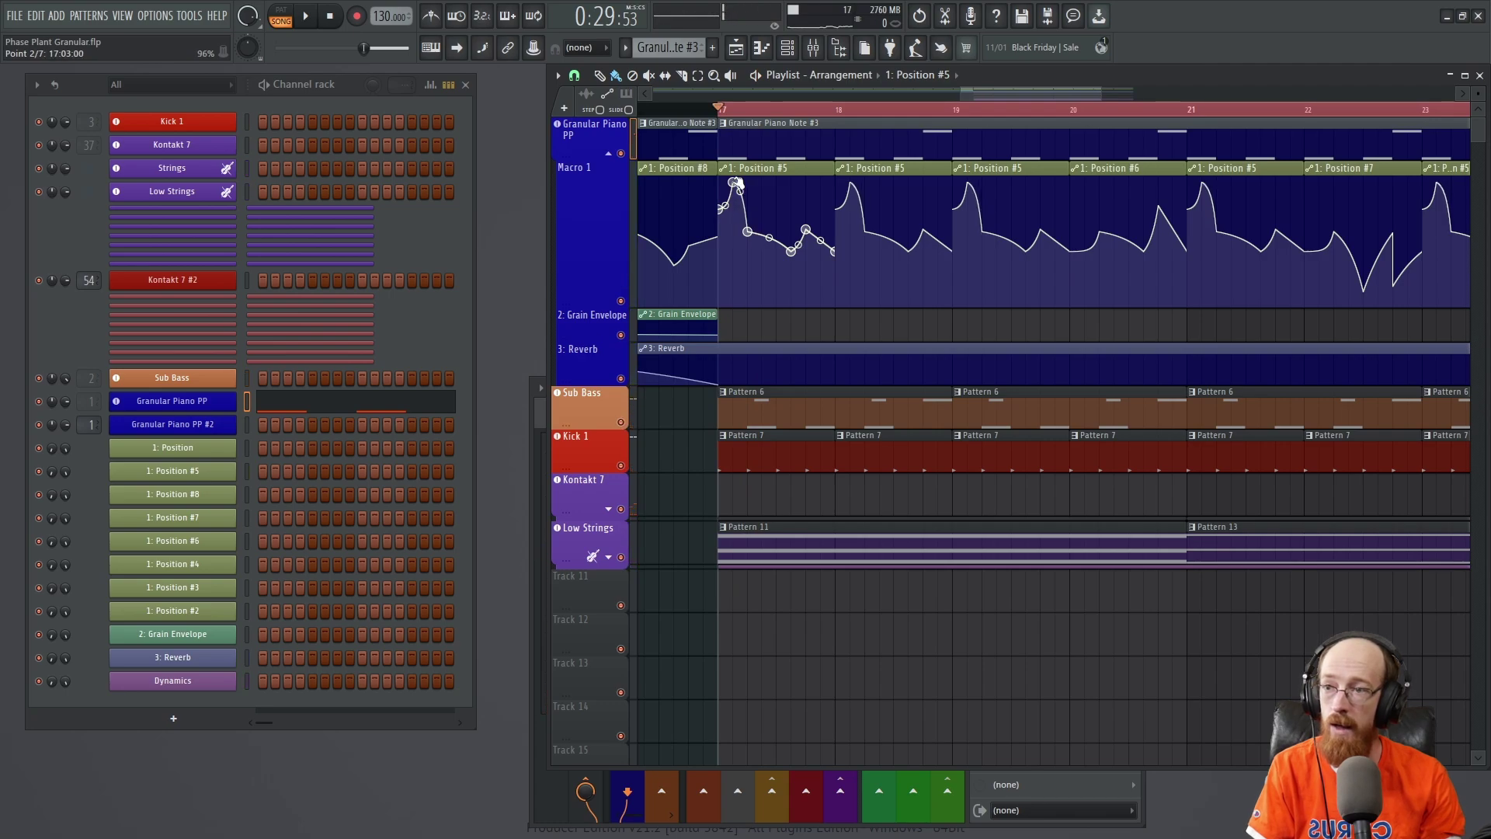
left_click_drag(737, 186, 747, 284)
key("space")
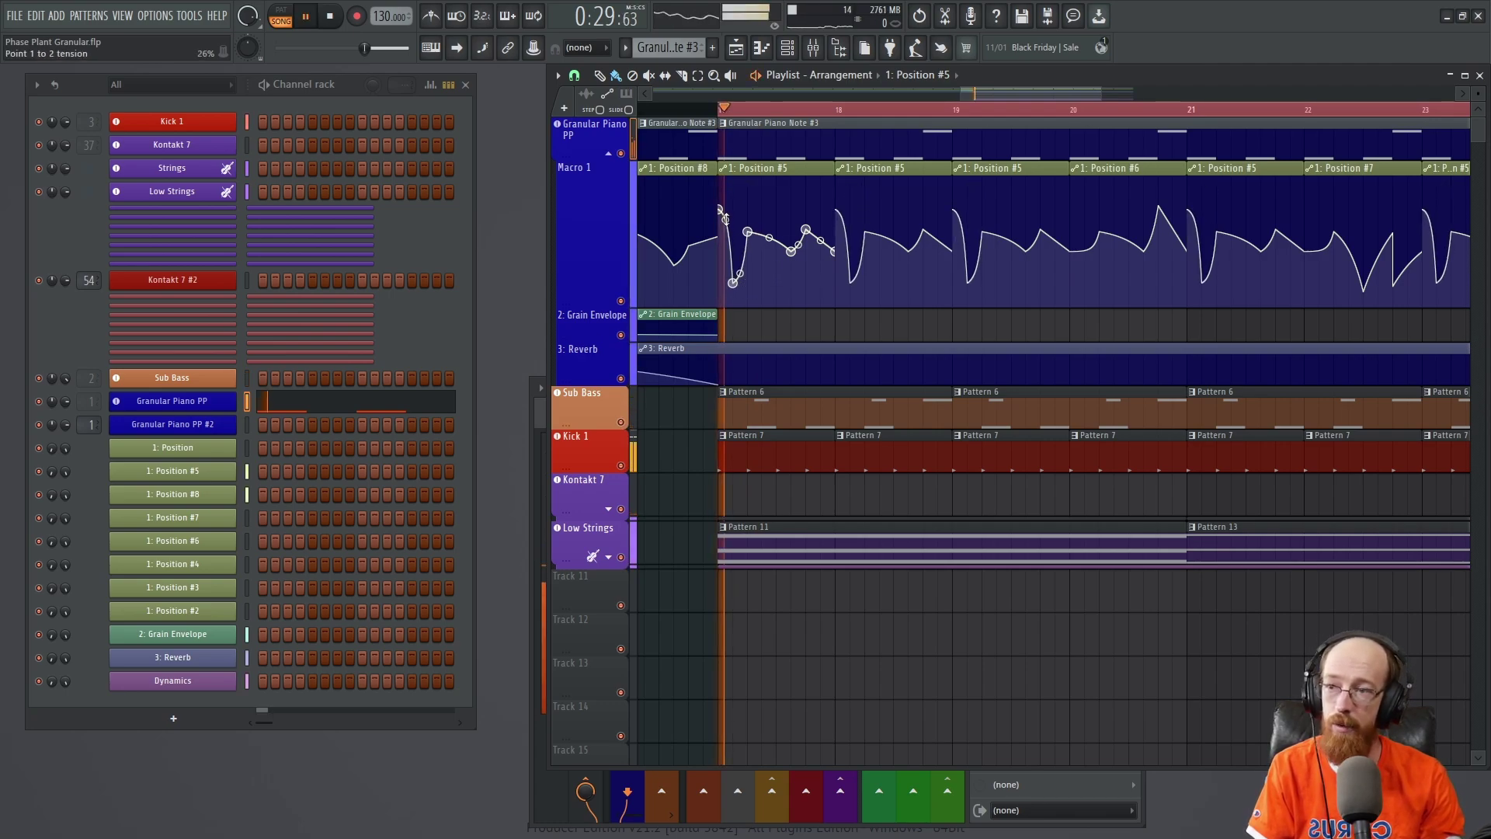
key("space")
left_click_drag(733, 281, 732, 214)
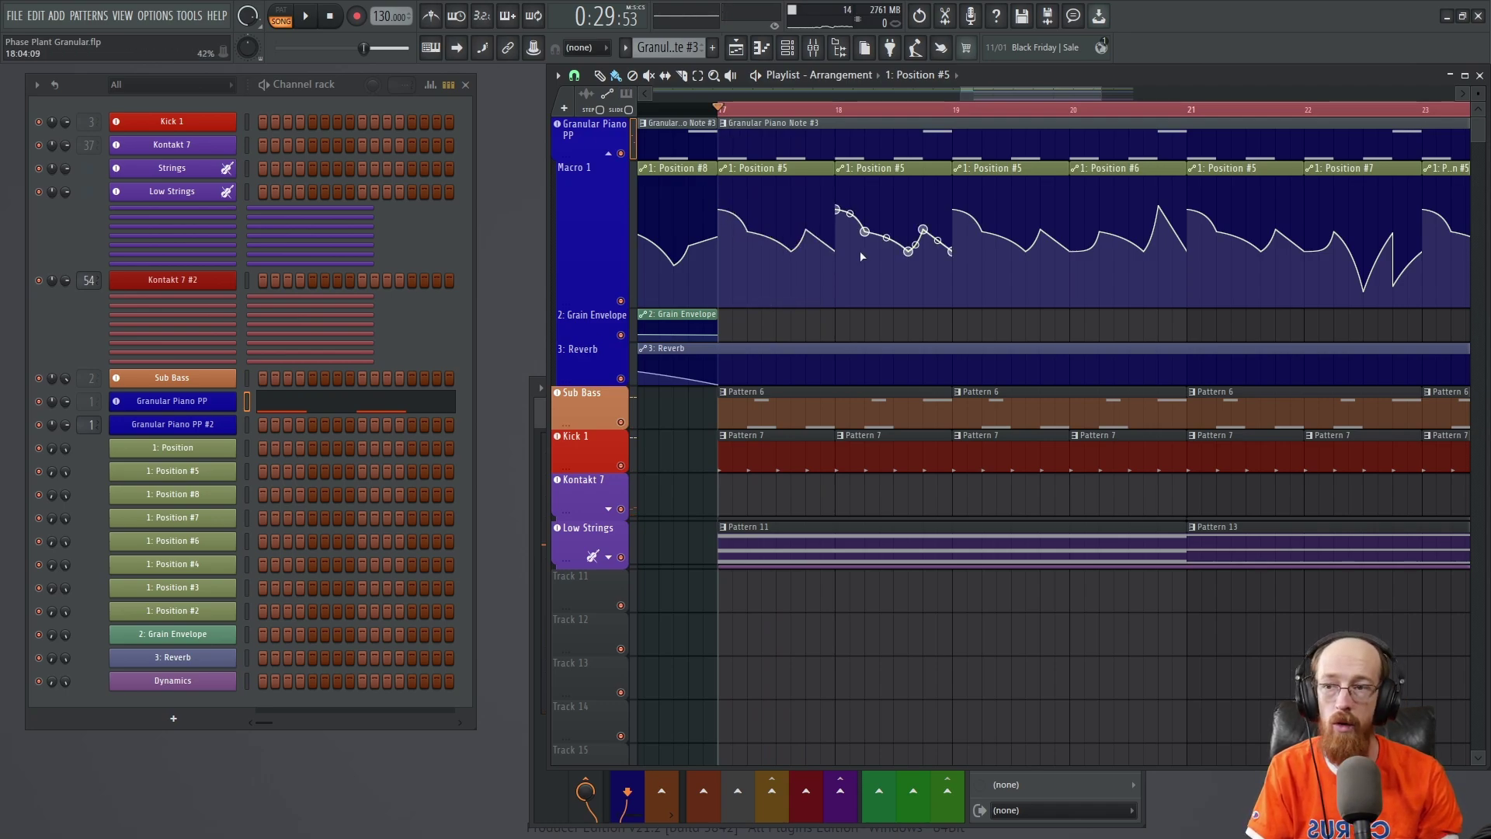
key("ctrl+z")
key("ctrl+z")
key("ctrl+z")
key("ctrl+z")
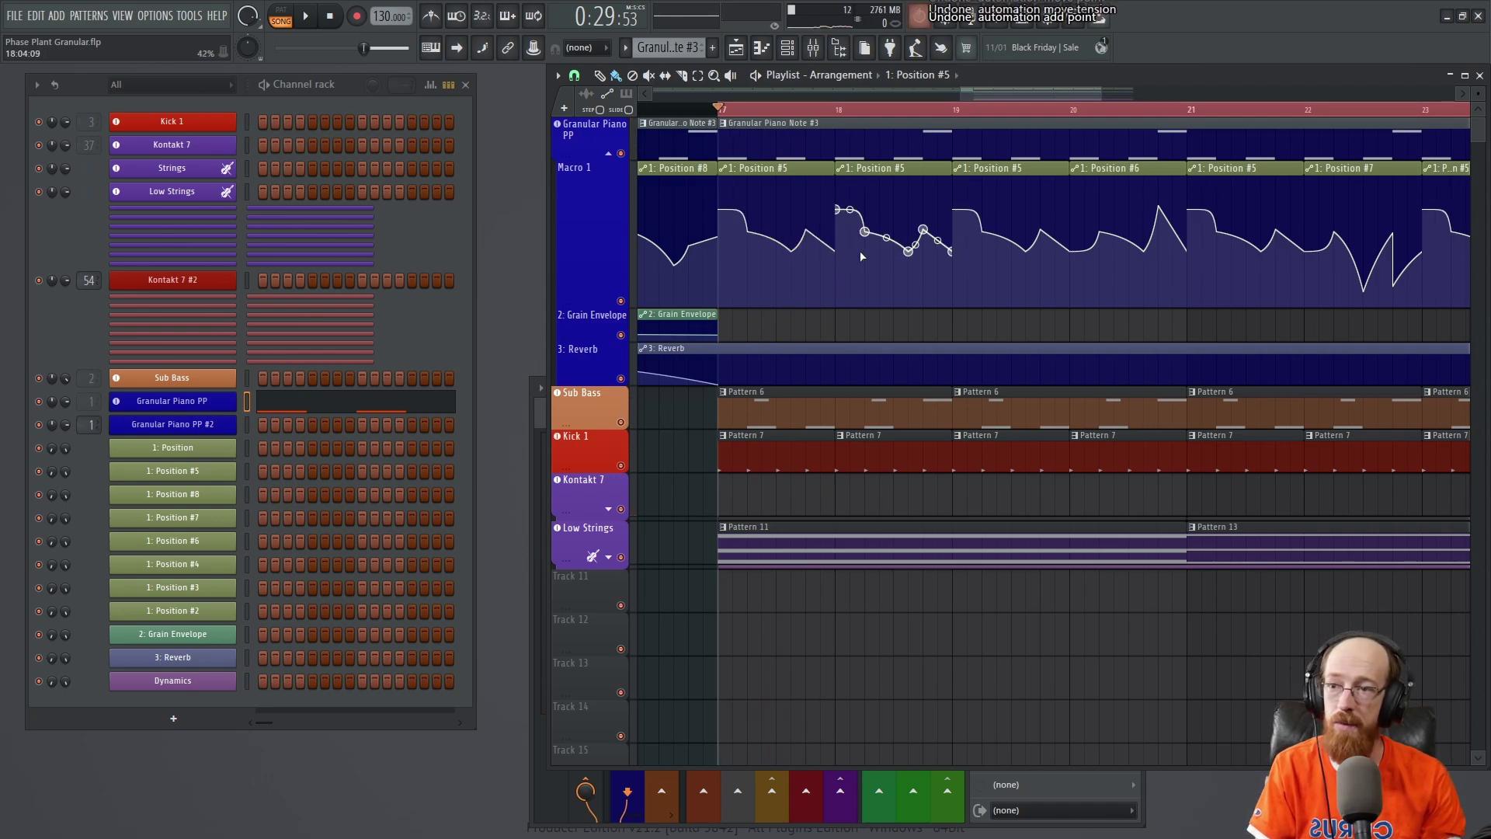
key("ctrl+z")
key("ctrl+z")
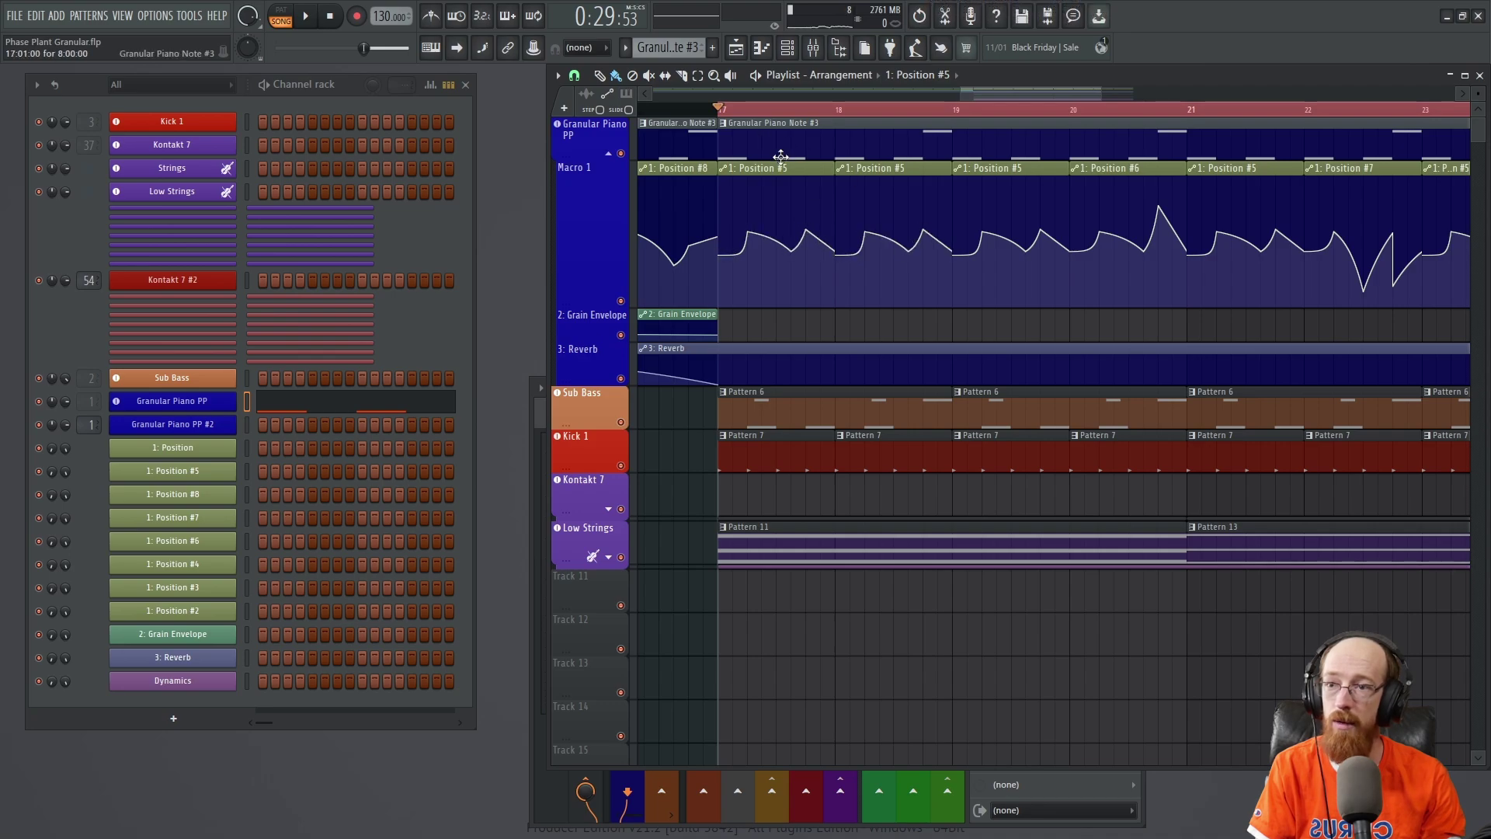
left_click_drag(762, 152, 924, 156)
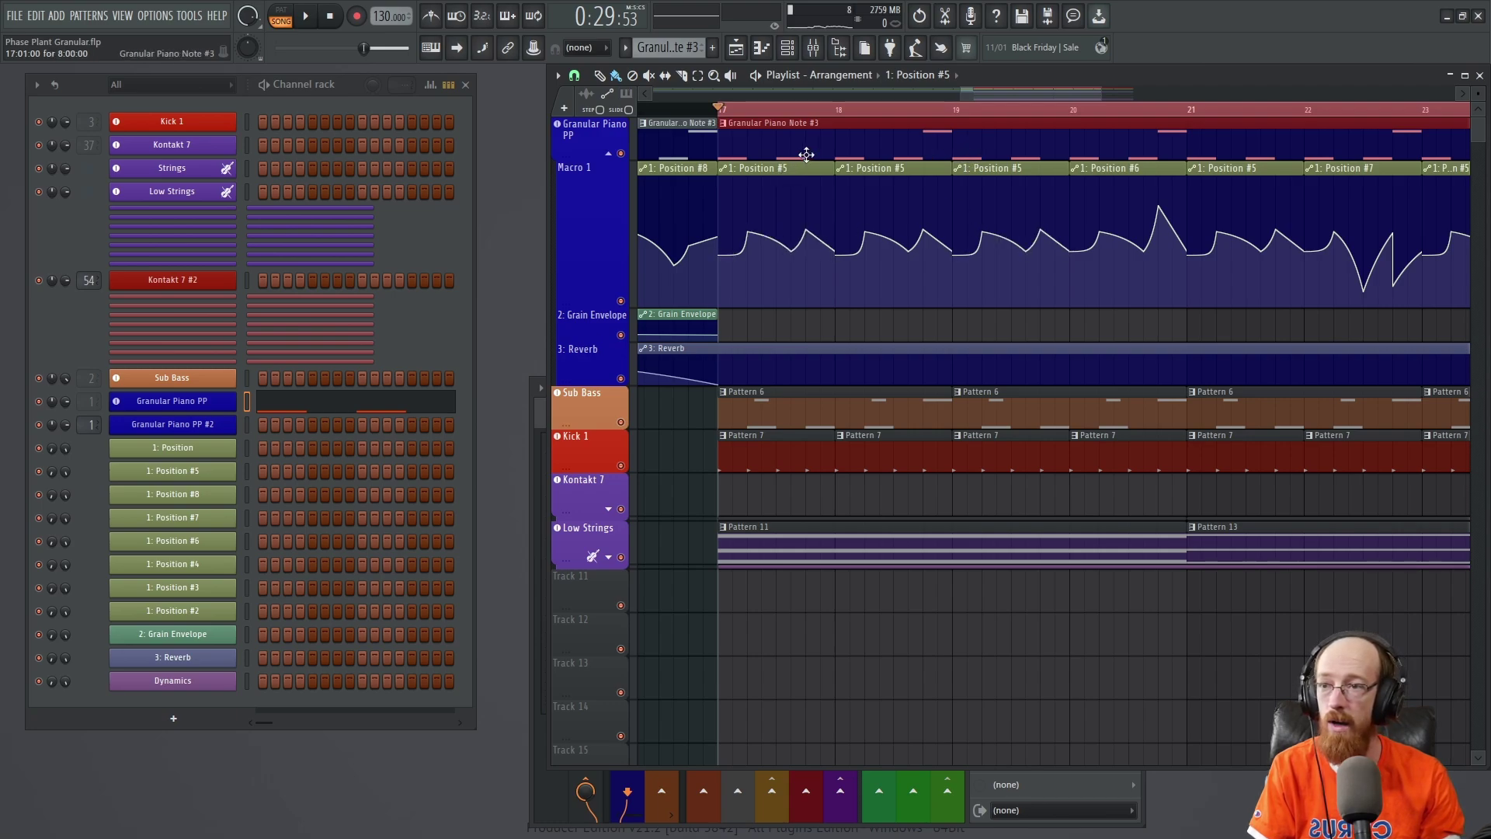
left_click_drag(790, 152, 917, 154)
left_click_drag(994, 118, 1115, 160)
left_click(940, 167)
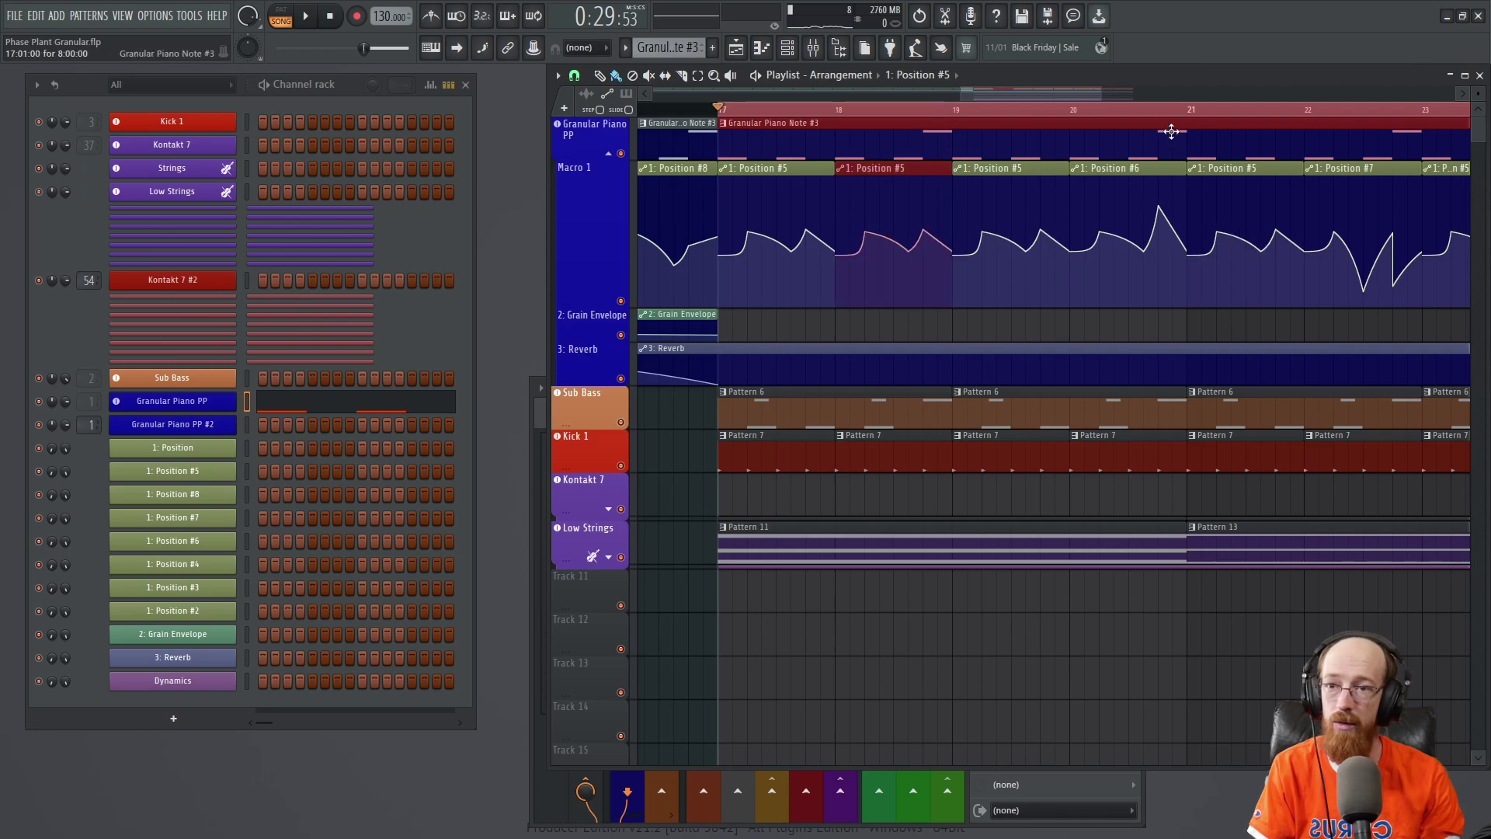
left_click(1153, 223)
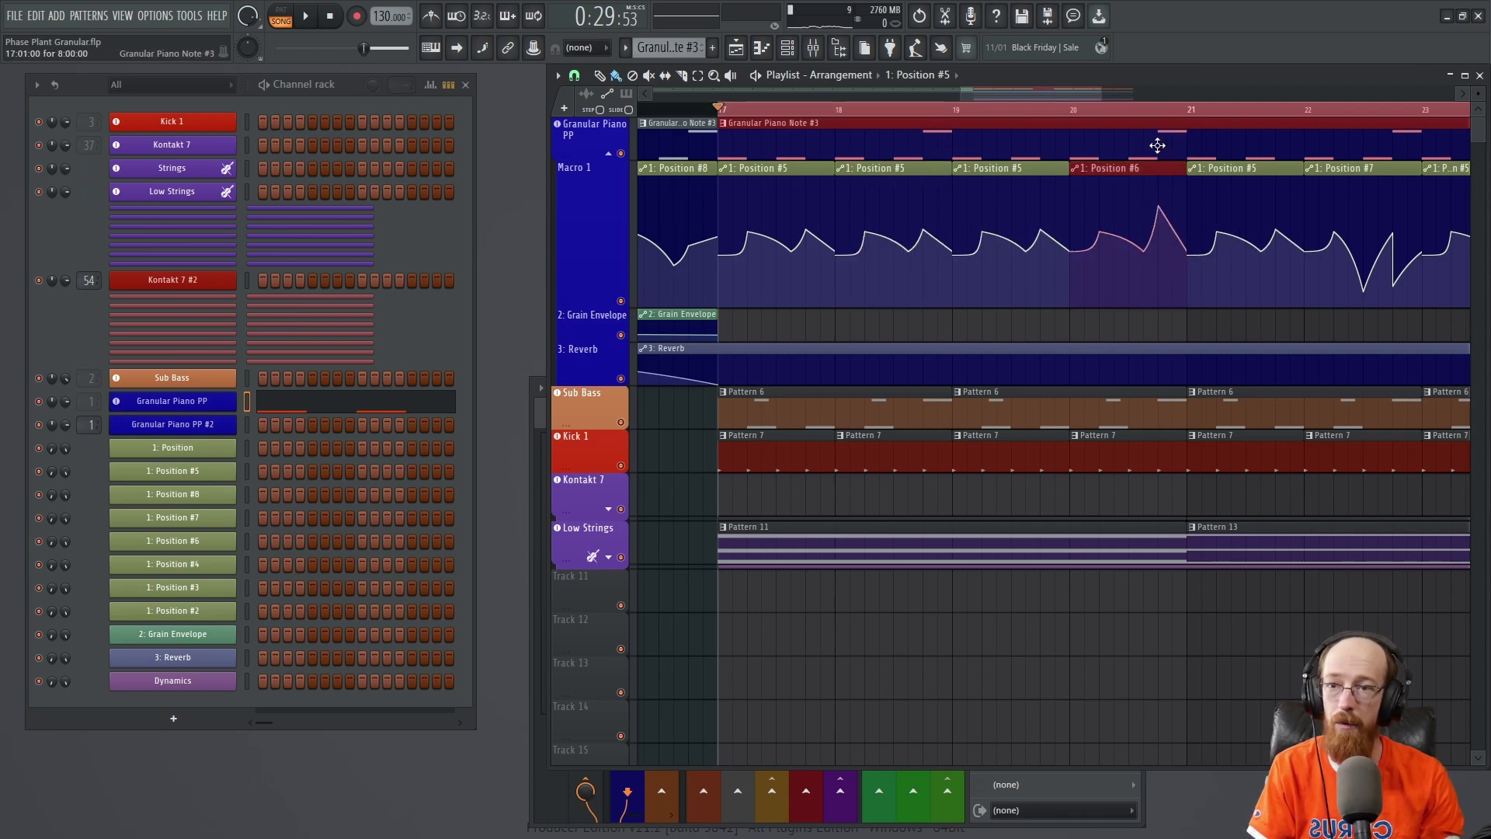
scroll(966, 248, "down", 3)
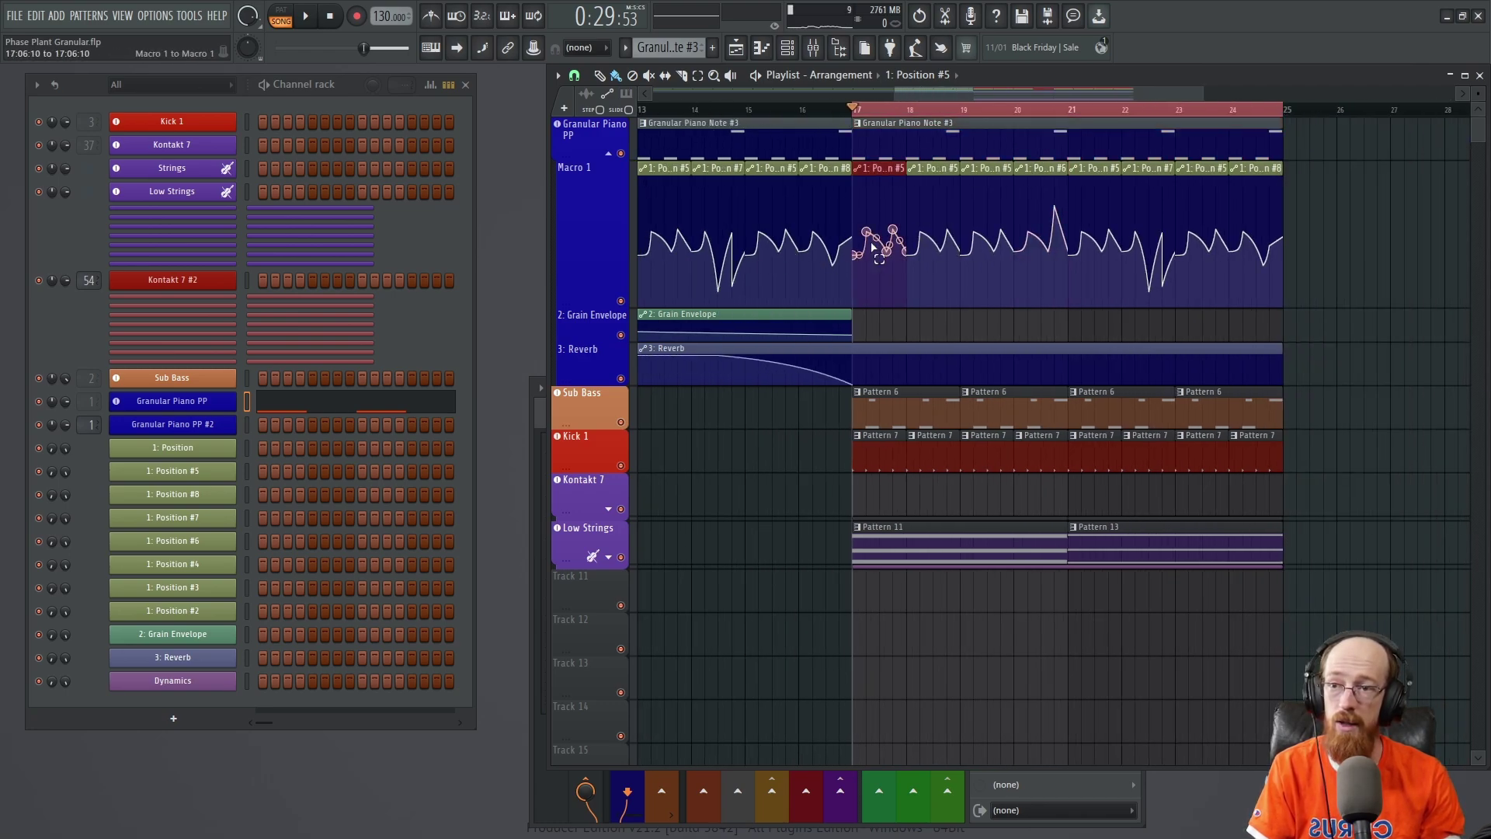
scroll(1010, 222, "right", 2)
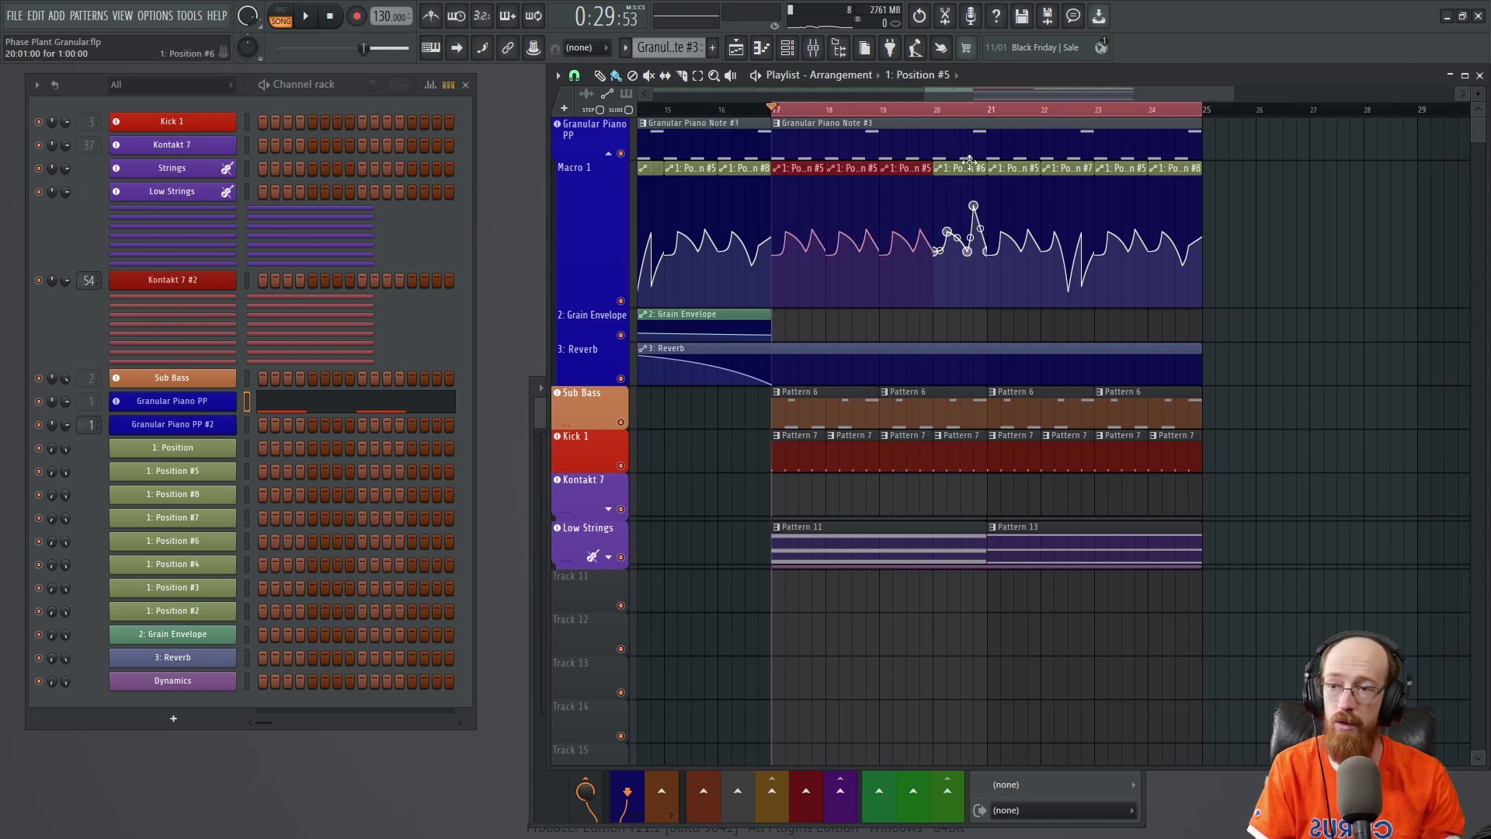
left_click(980, 194)
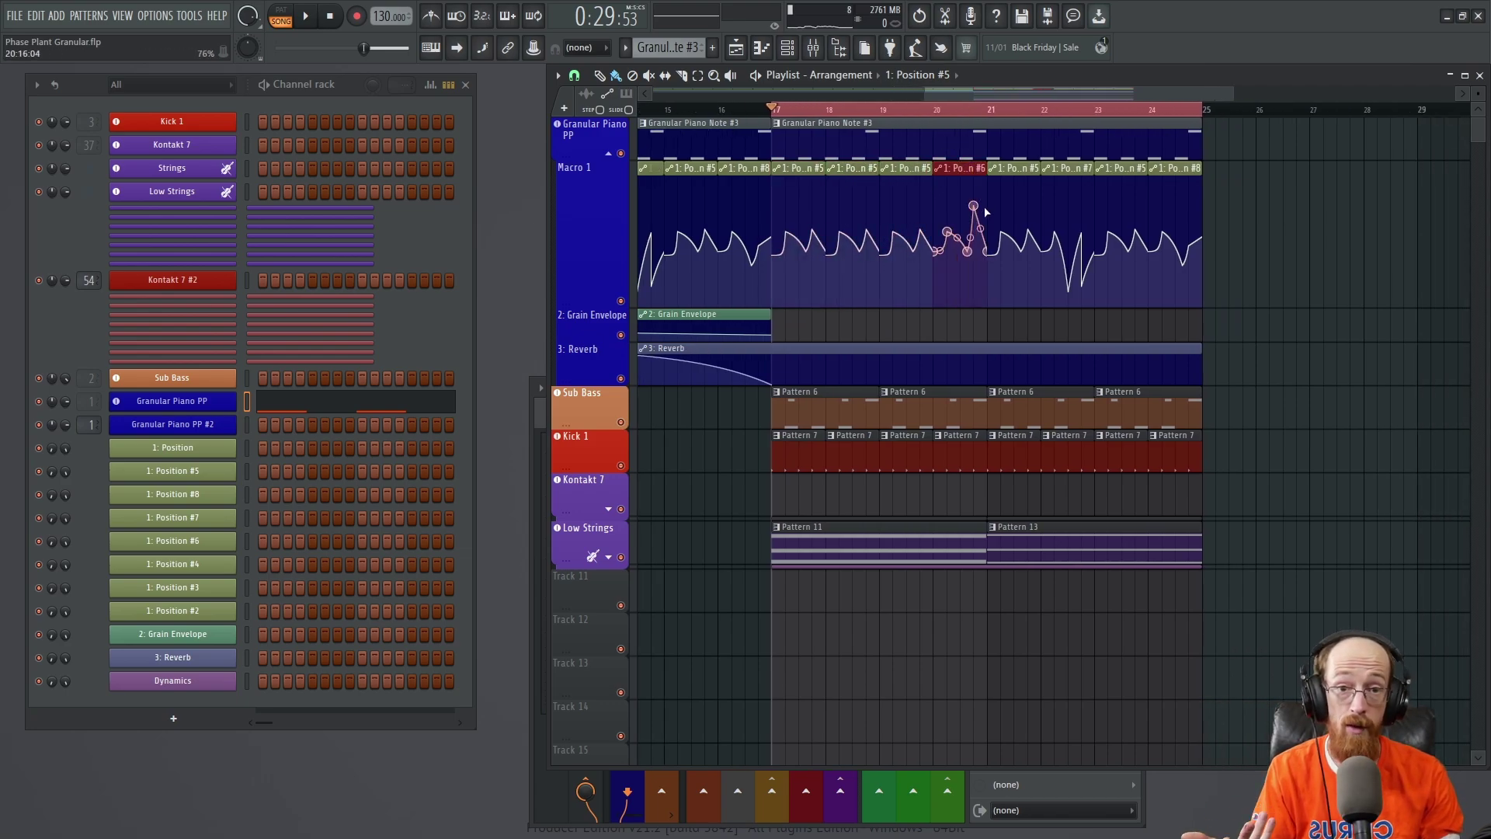
scroll(959, 227, "down", 2)
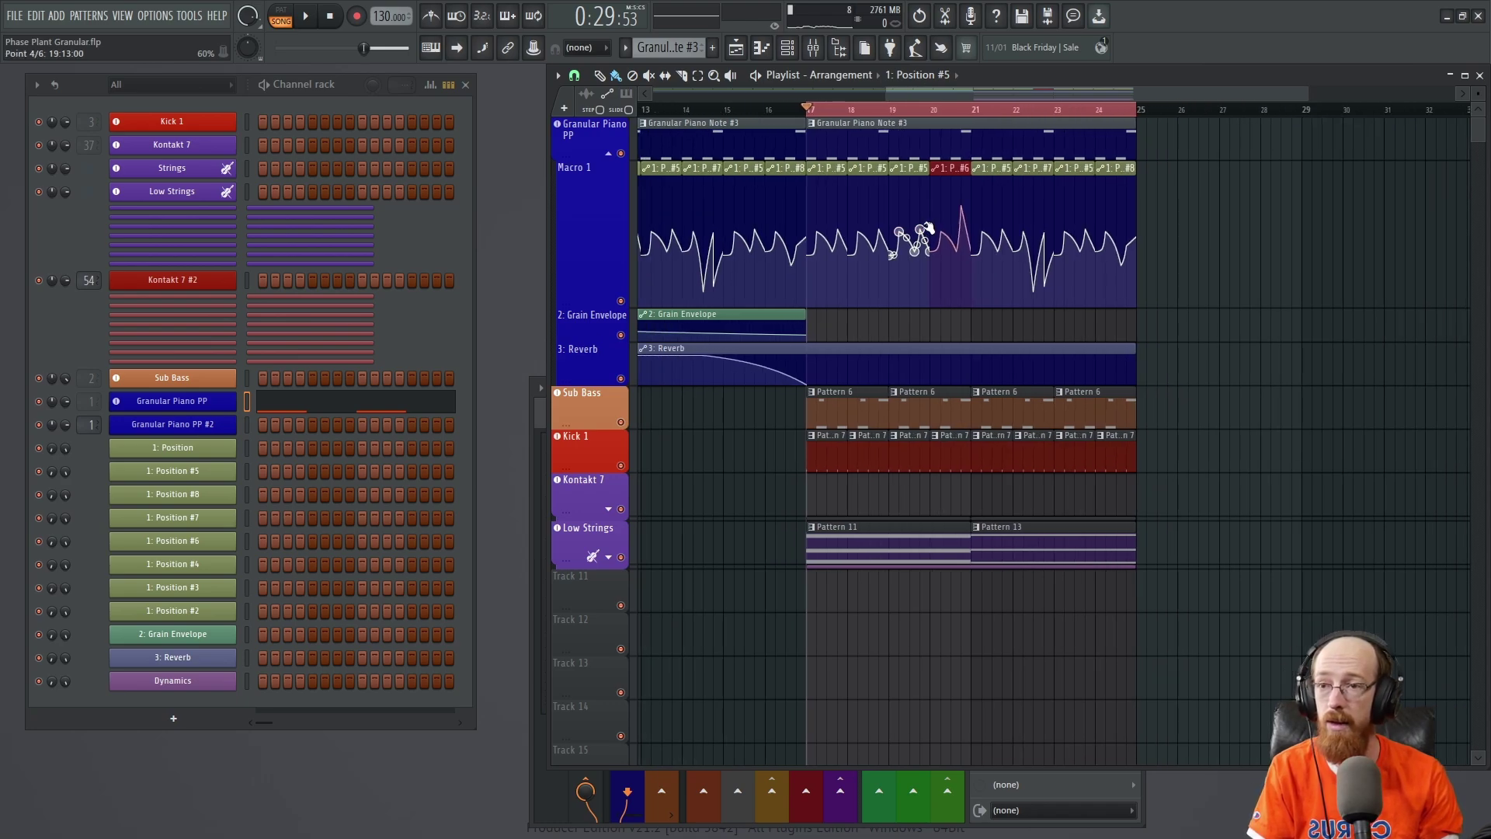